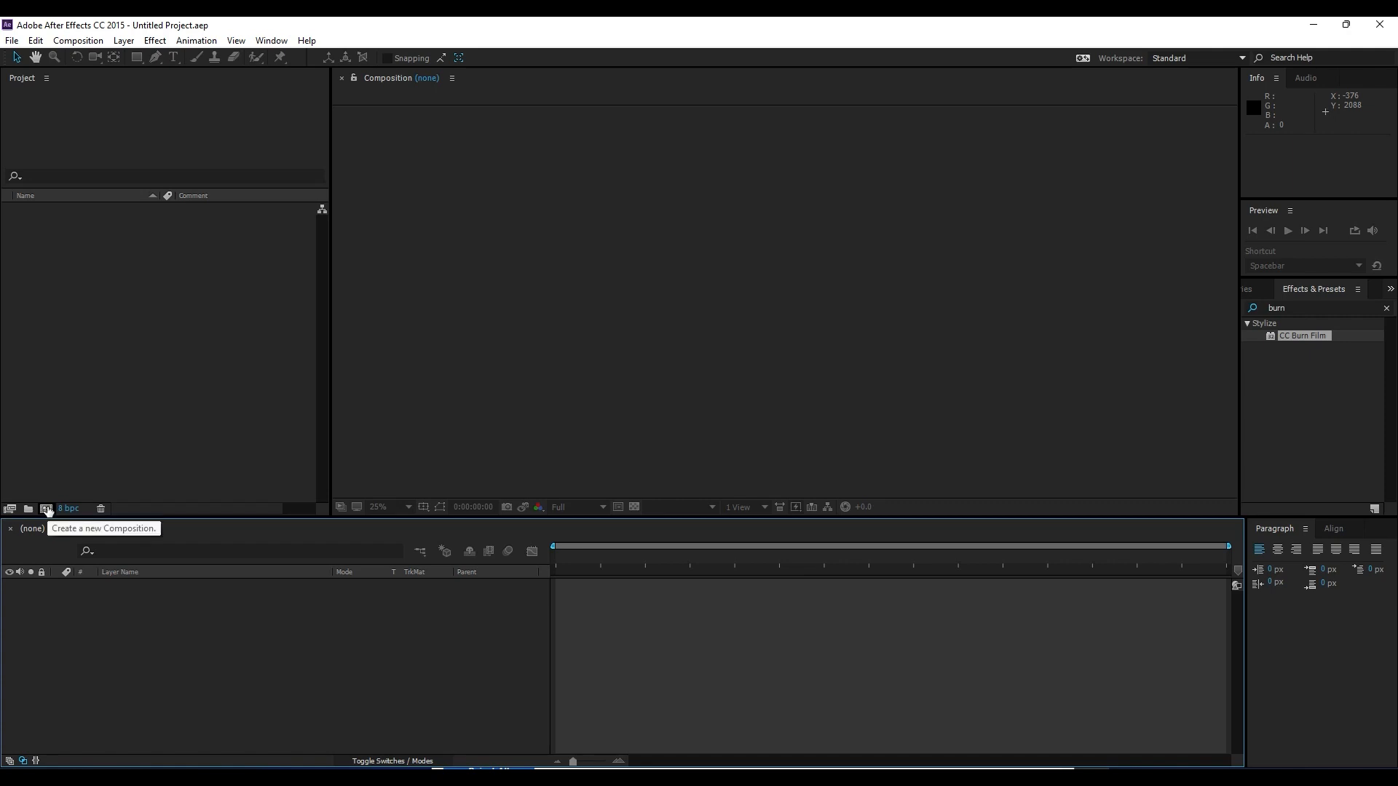
Create a new composition named "Particles 01"
left_click(46, 508)
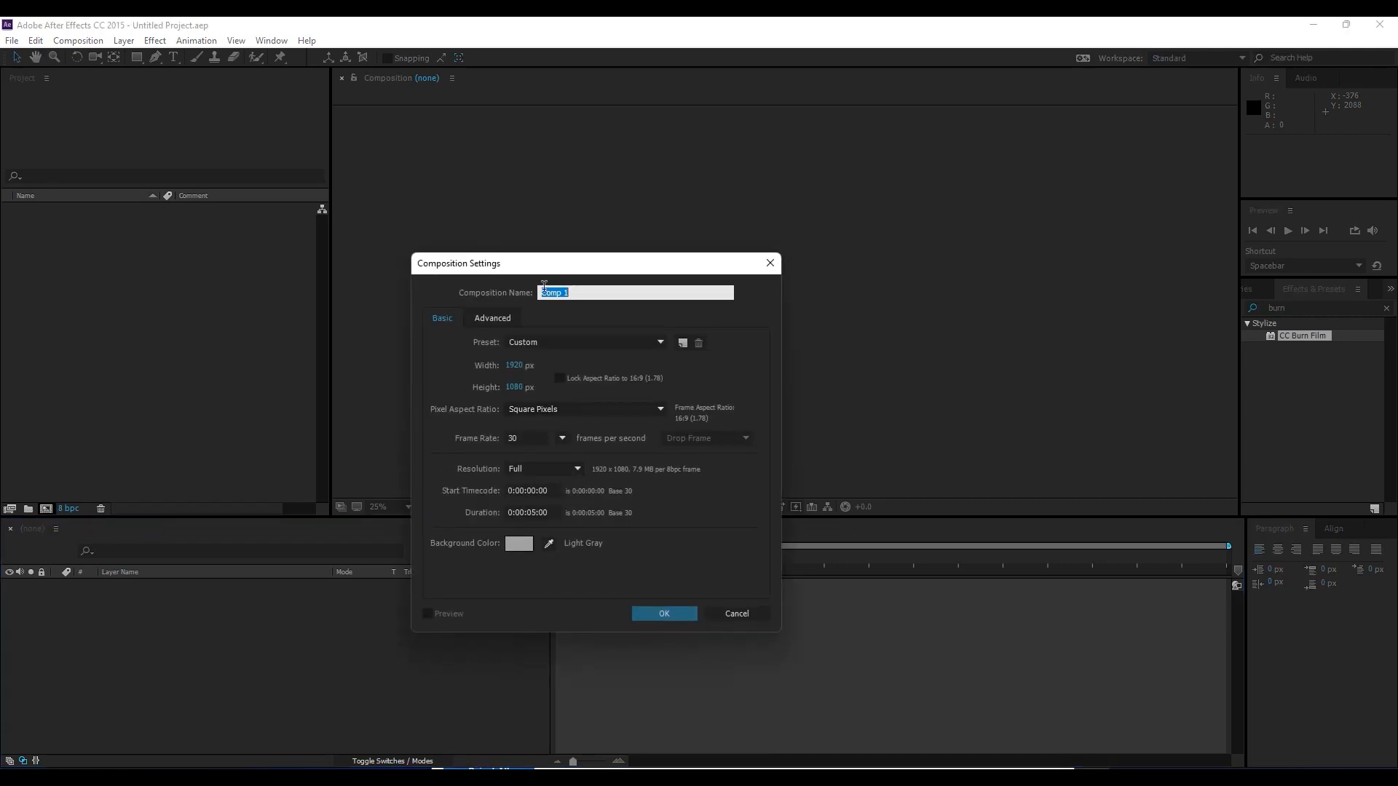
type("Particles 01")
left_click(664, 614)
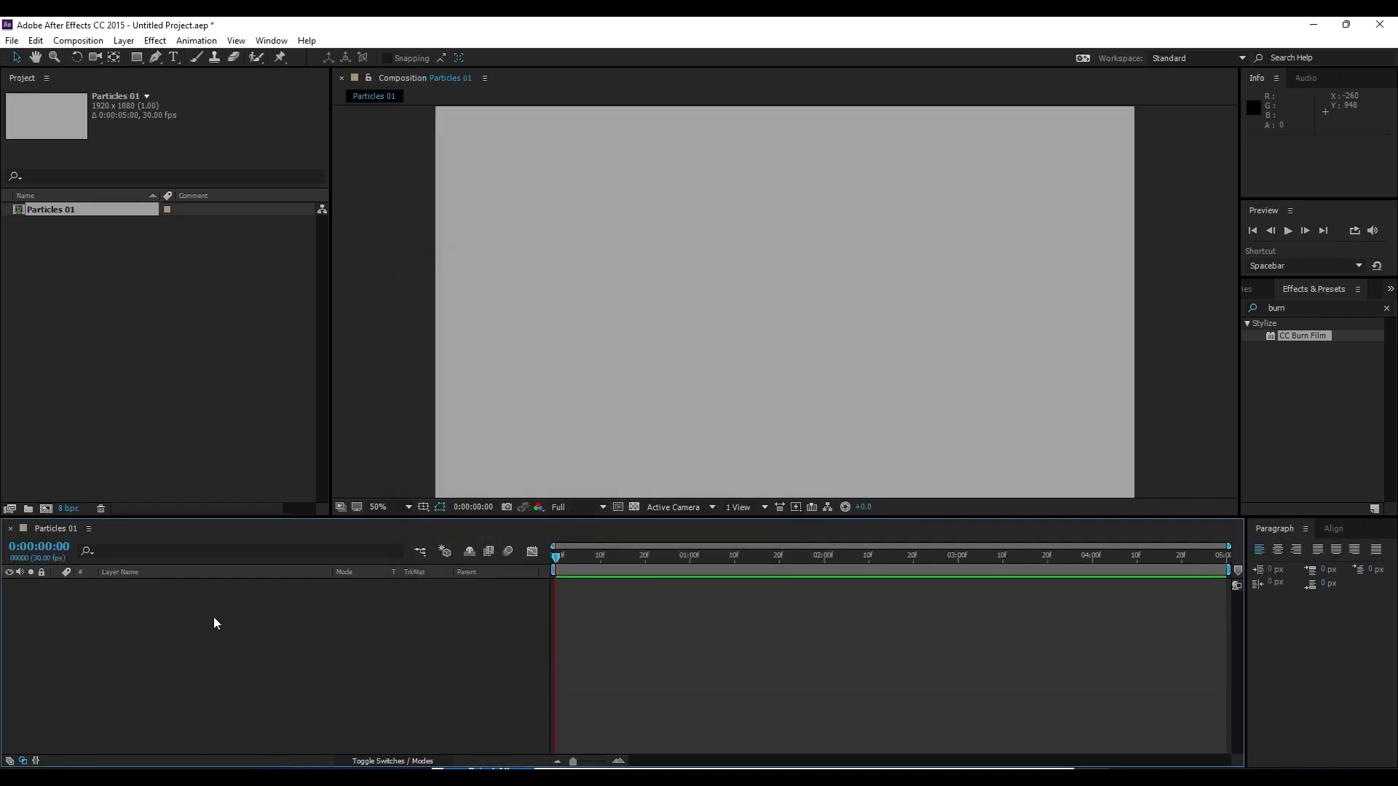
Add a solid layer named "Particles 01" to the composition
key("ctrl+y")
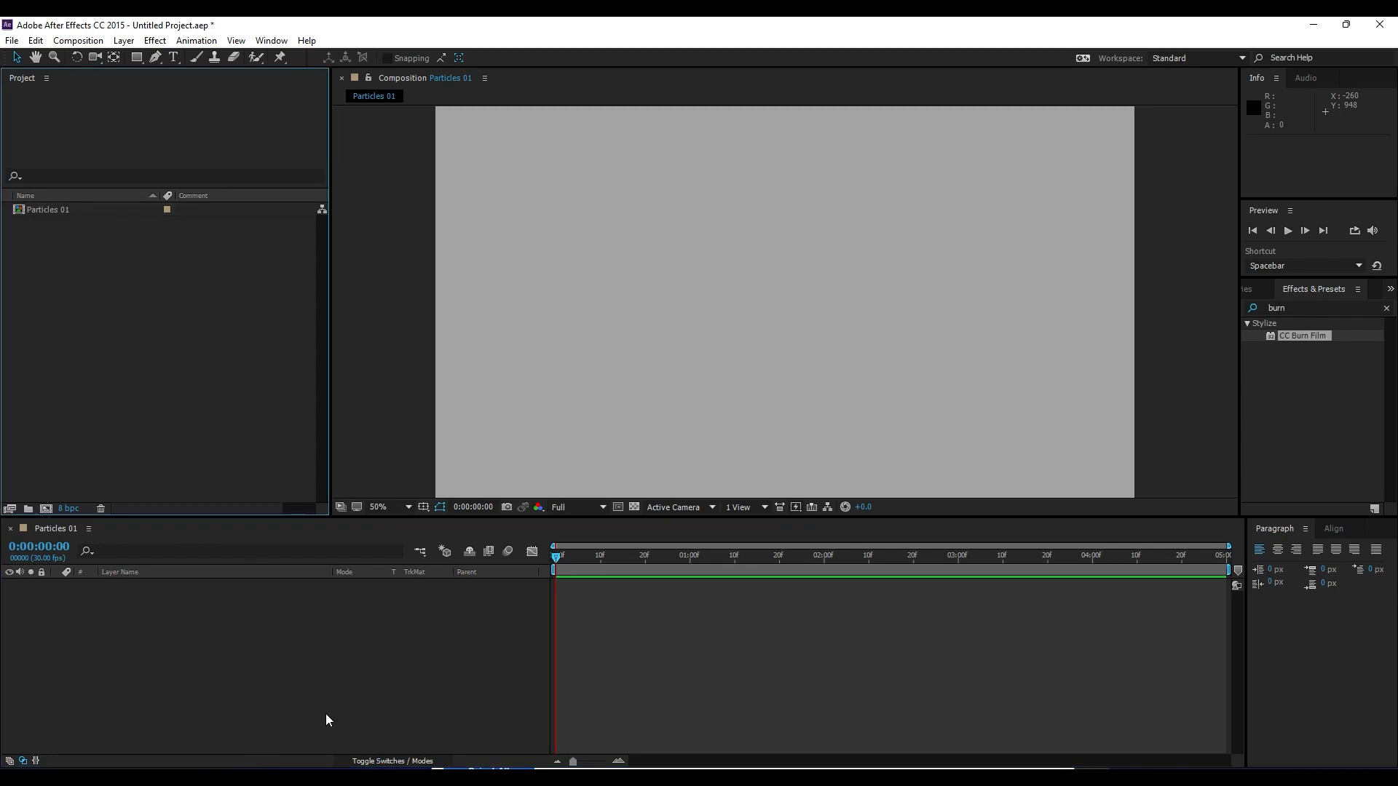
left_click(214, 671)
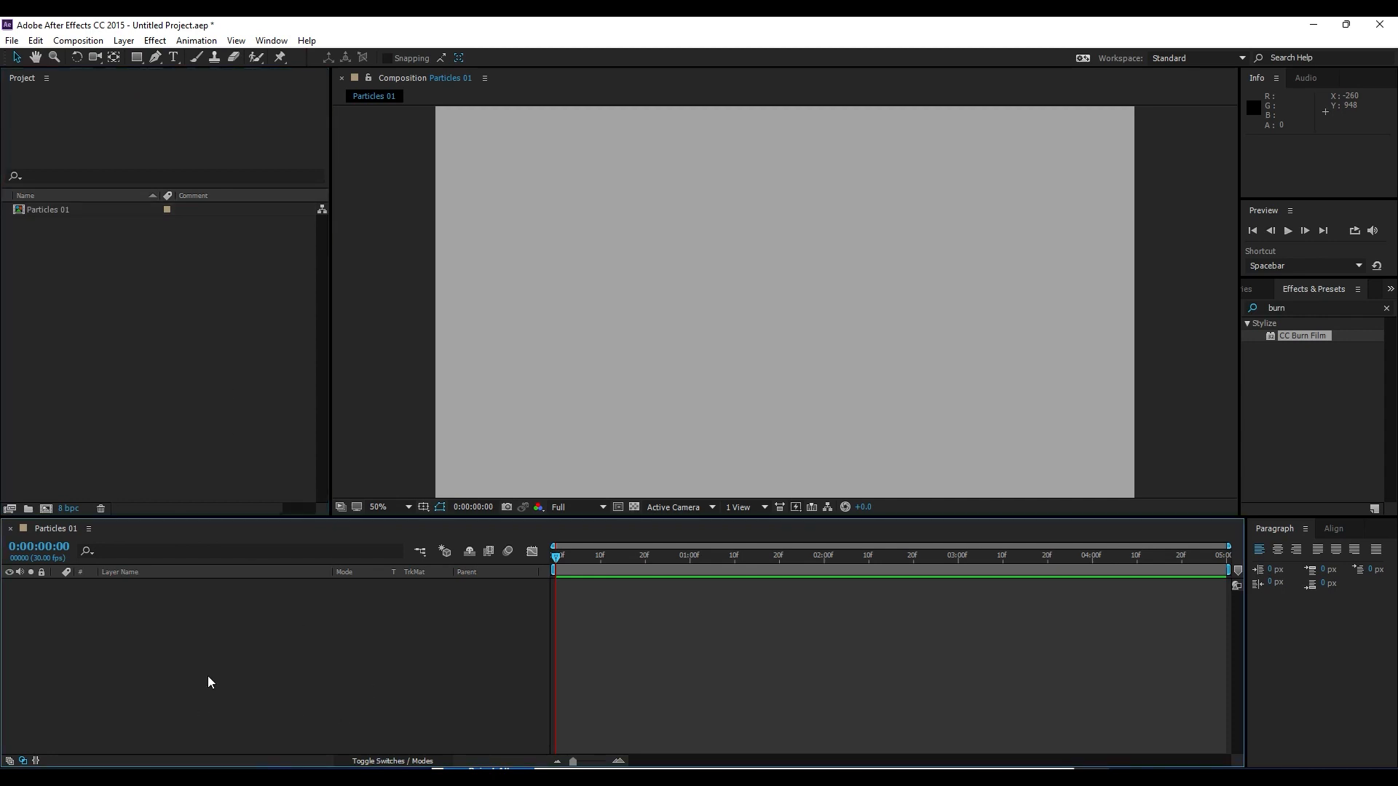
right_click(232, 643)
mouse_move(296, 501)
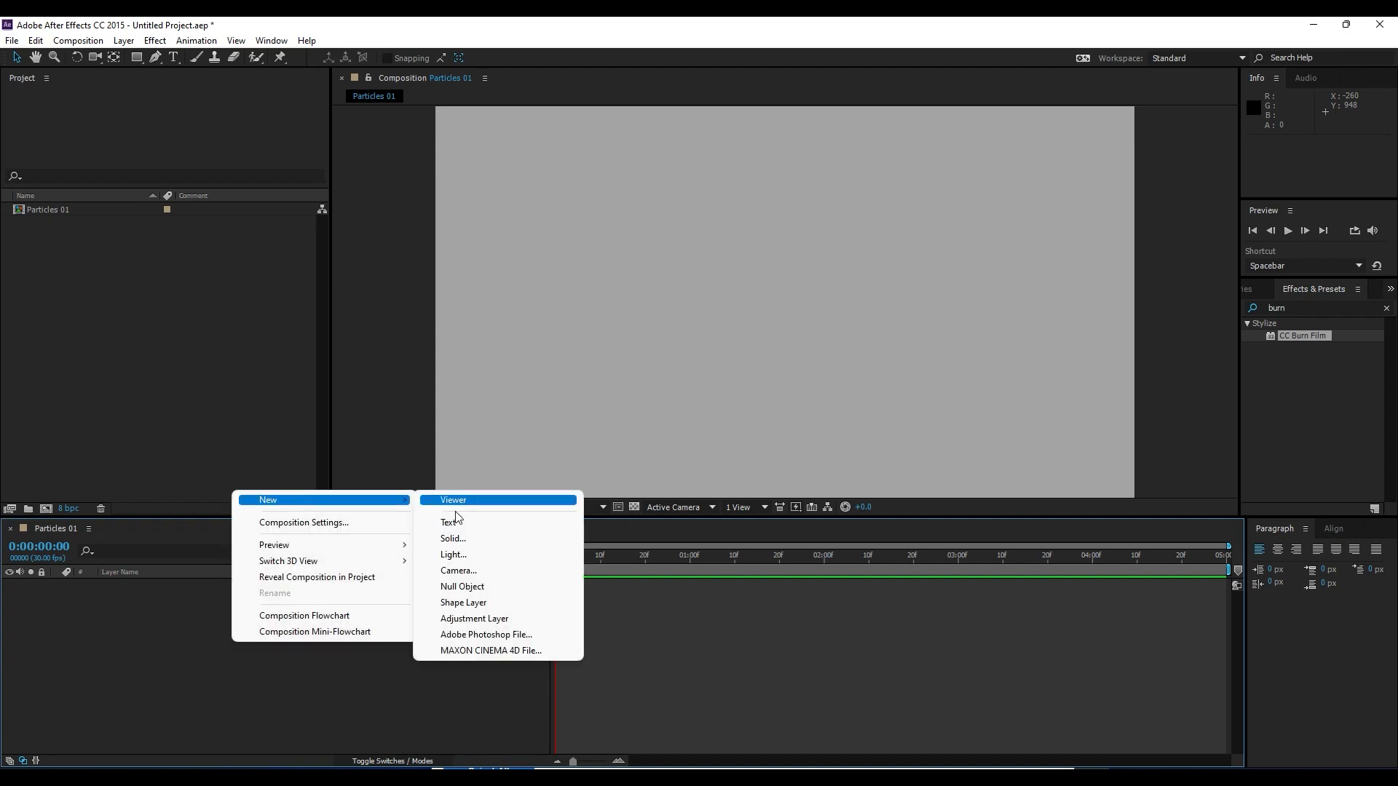
left_click(473, 540)
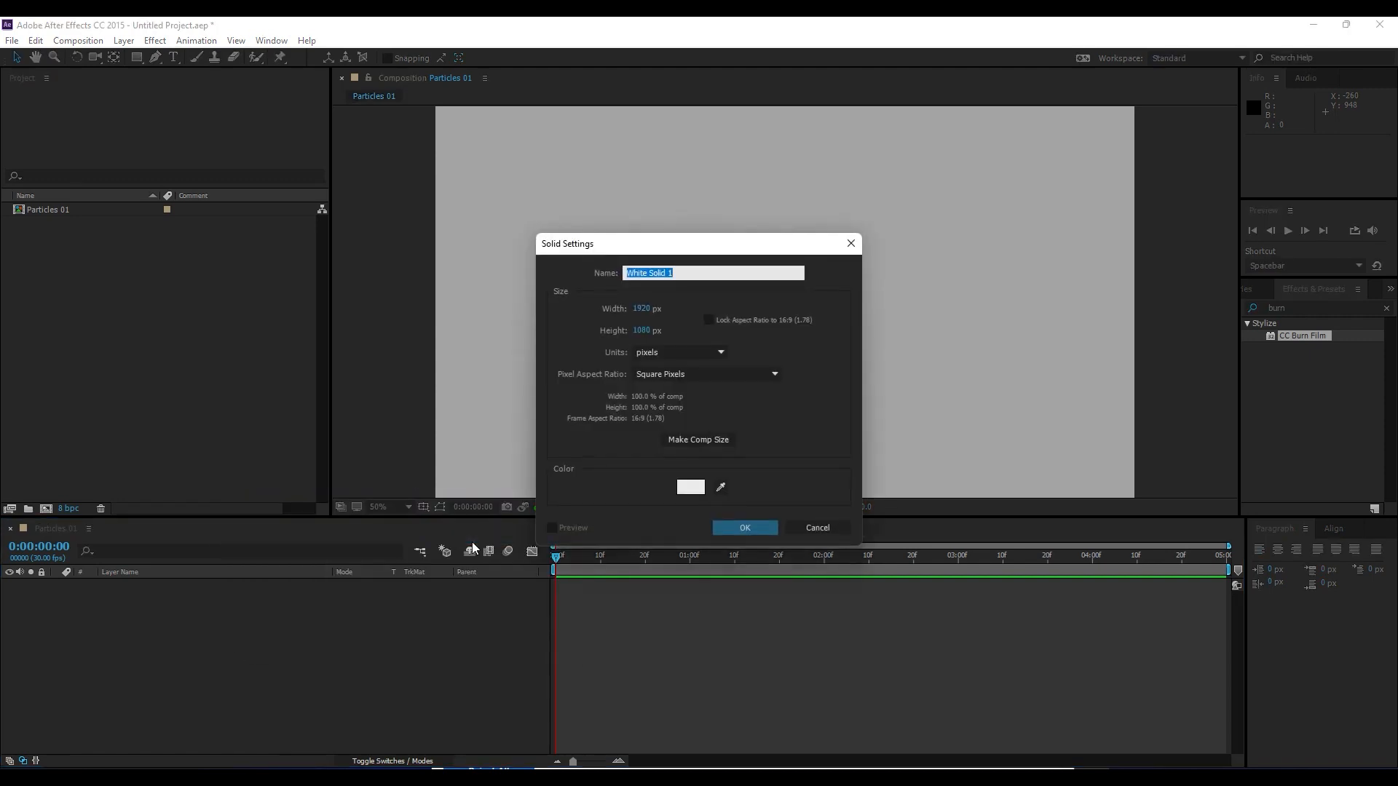
type("Particles 01")
left_click(735, 526)
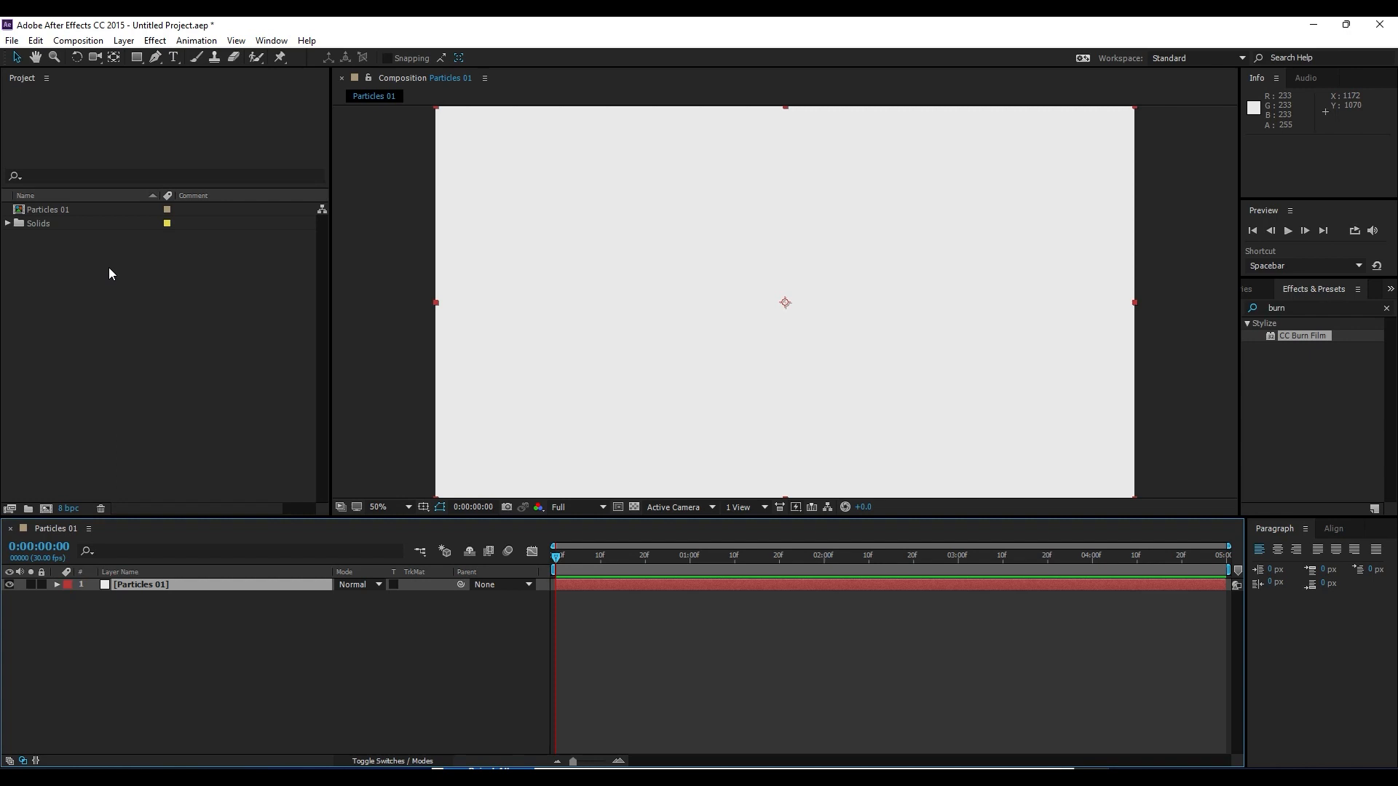
Find the CC Particle World effect by searching for "partic" and apply it to the Particles 01 solid
left_click_drag(1317, 306, 1002, 299)
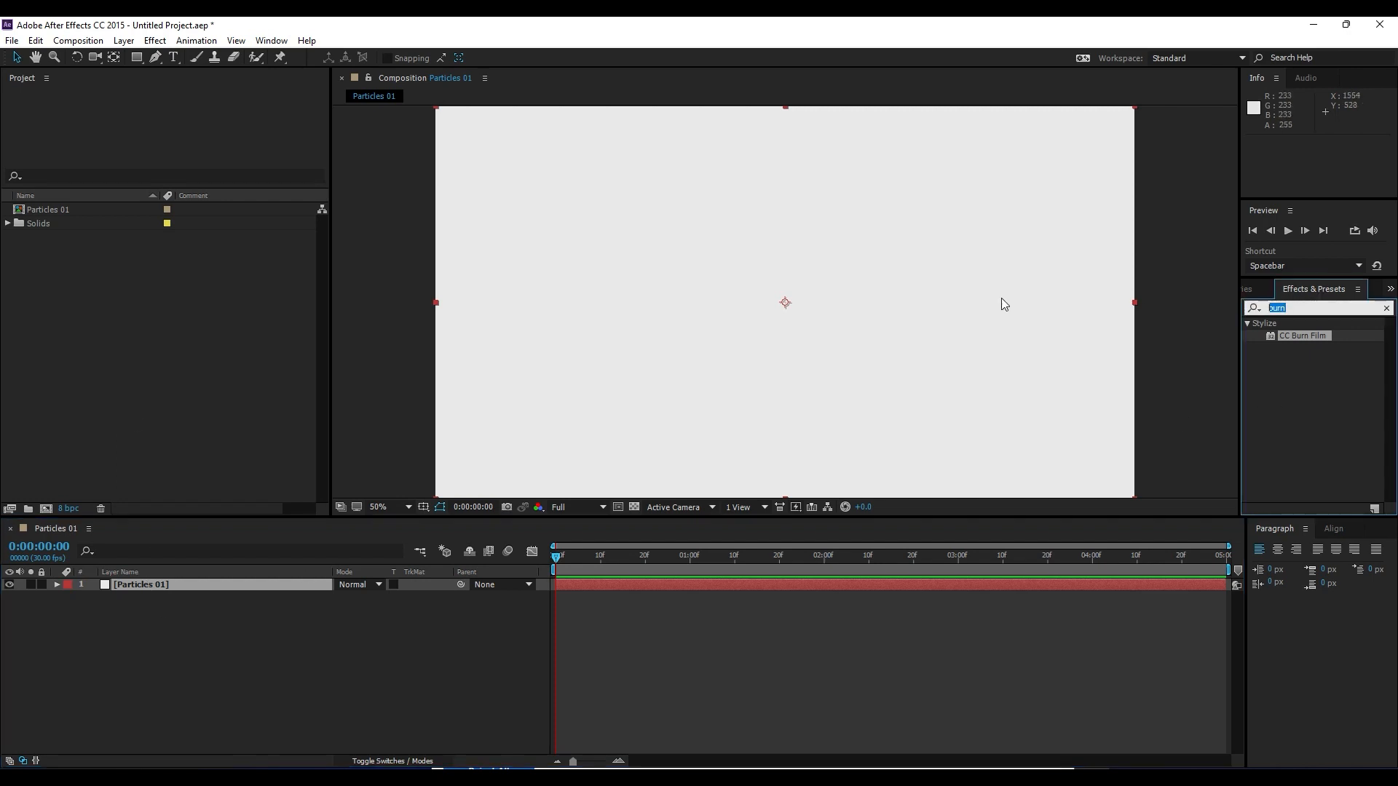
key("BackSpace")
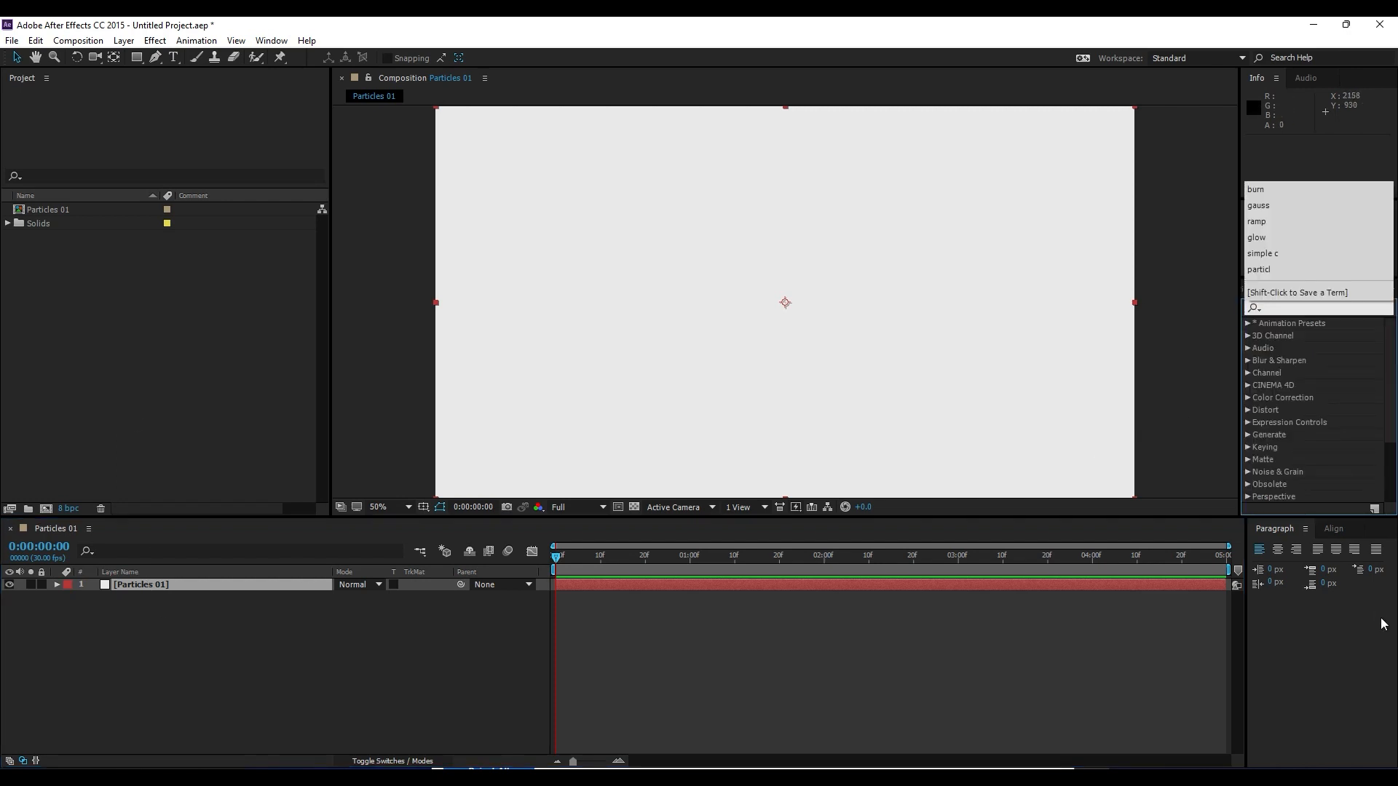
left_click(1324, 691)
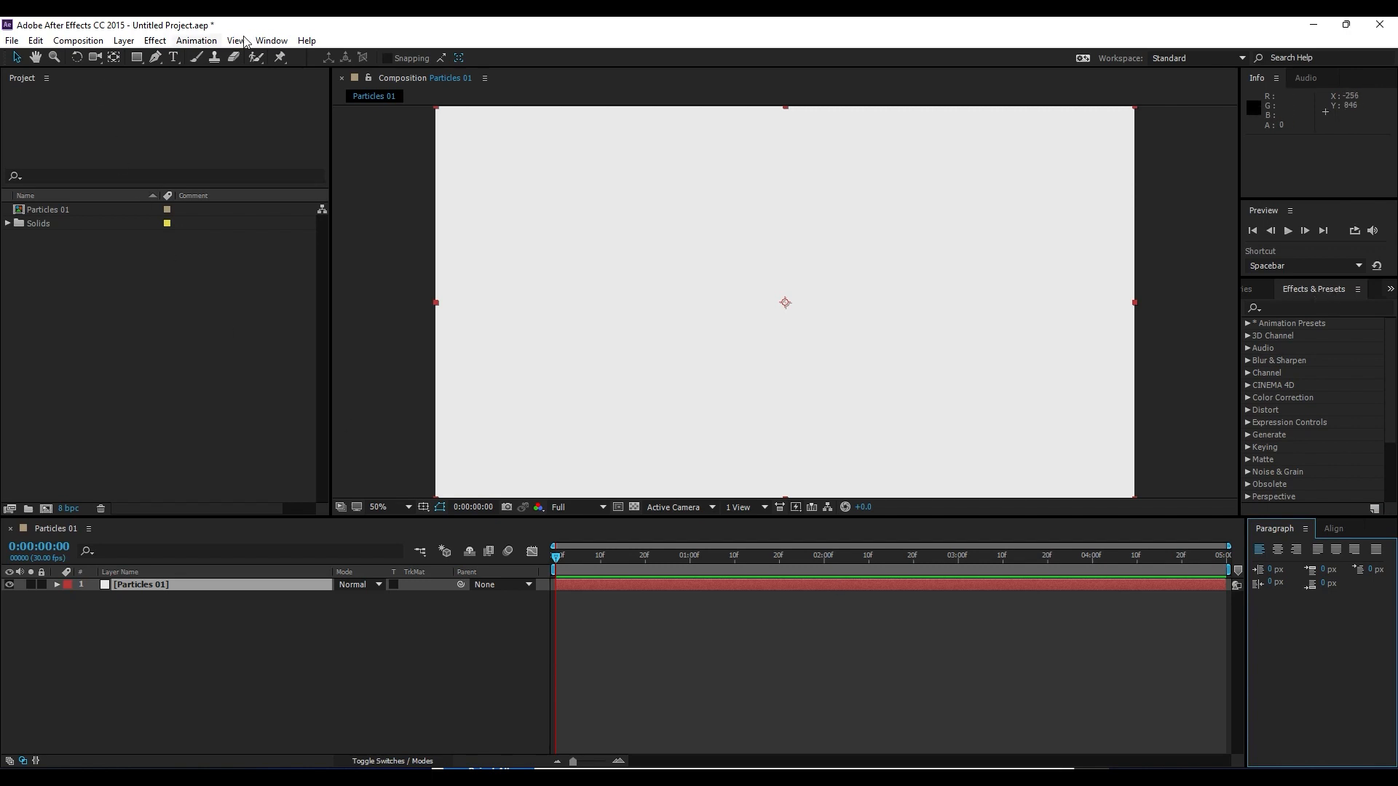
left_click(271, 40)
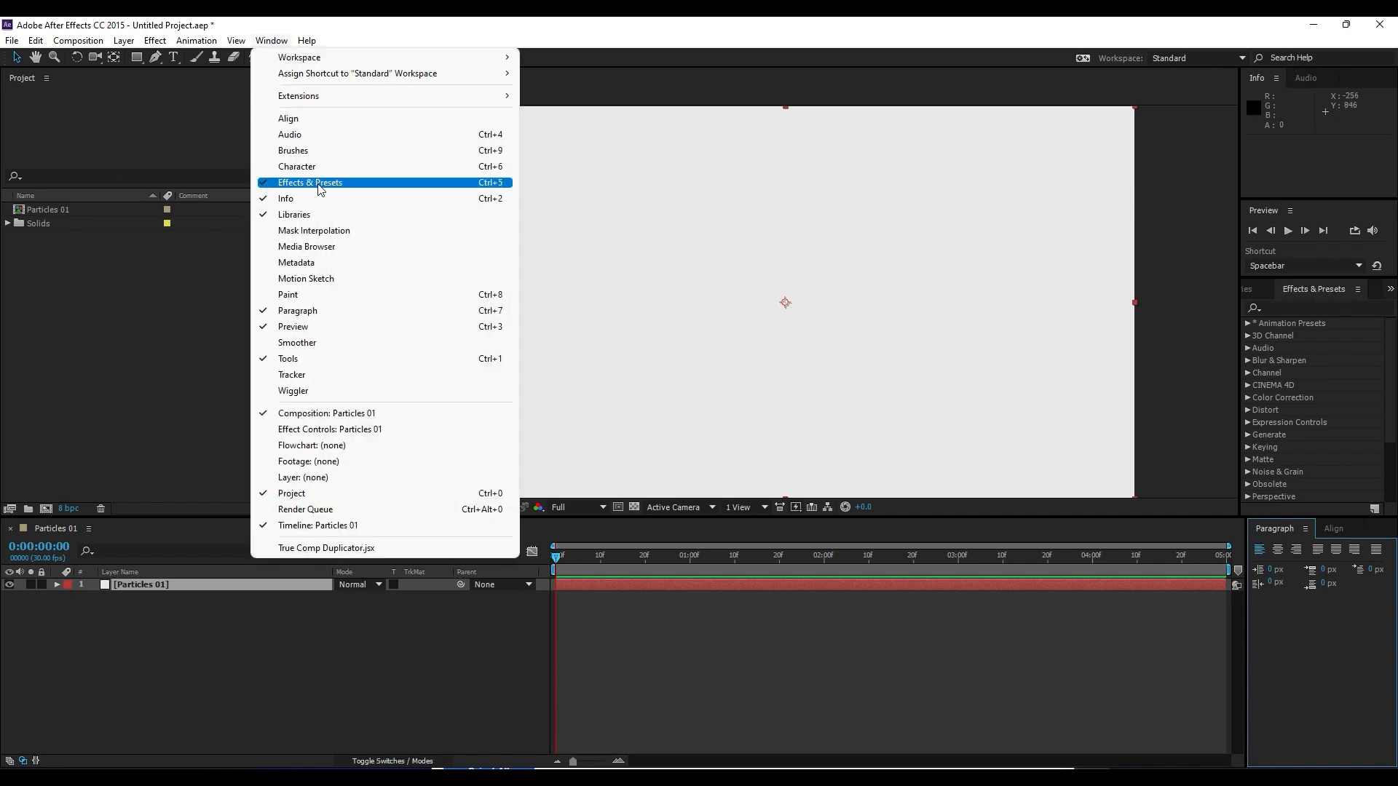
left_click(1324, 306)
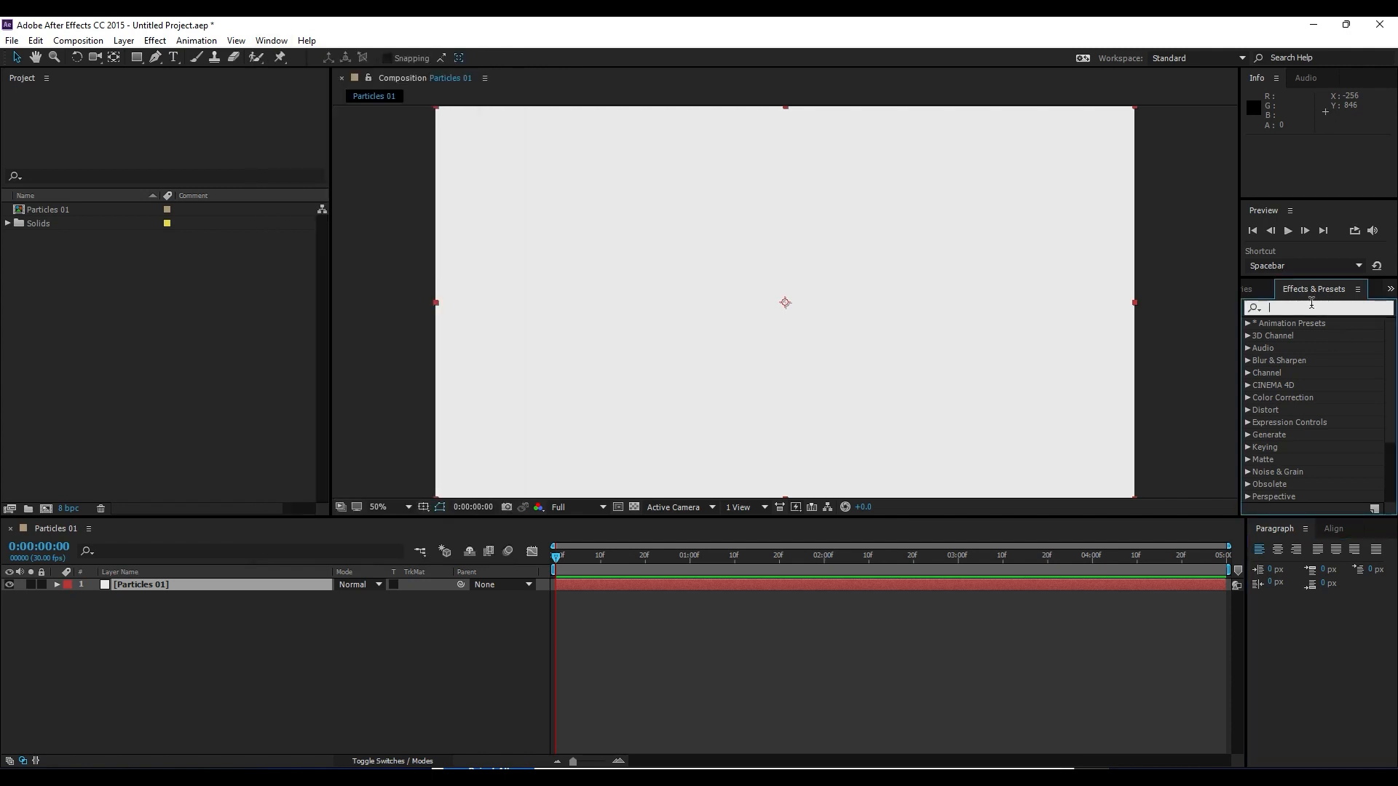
type("partic")
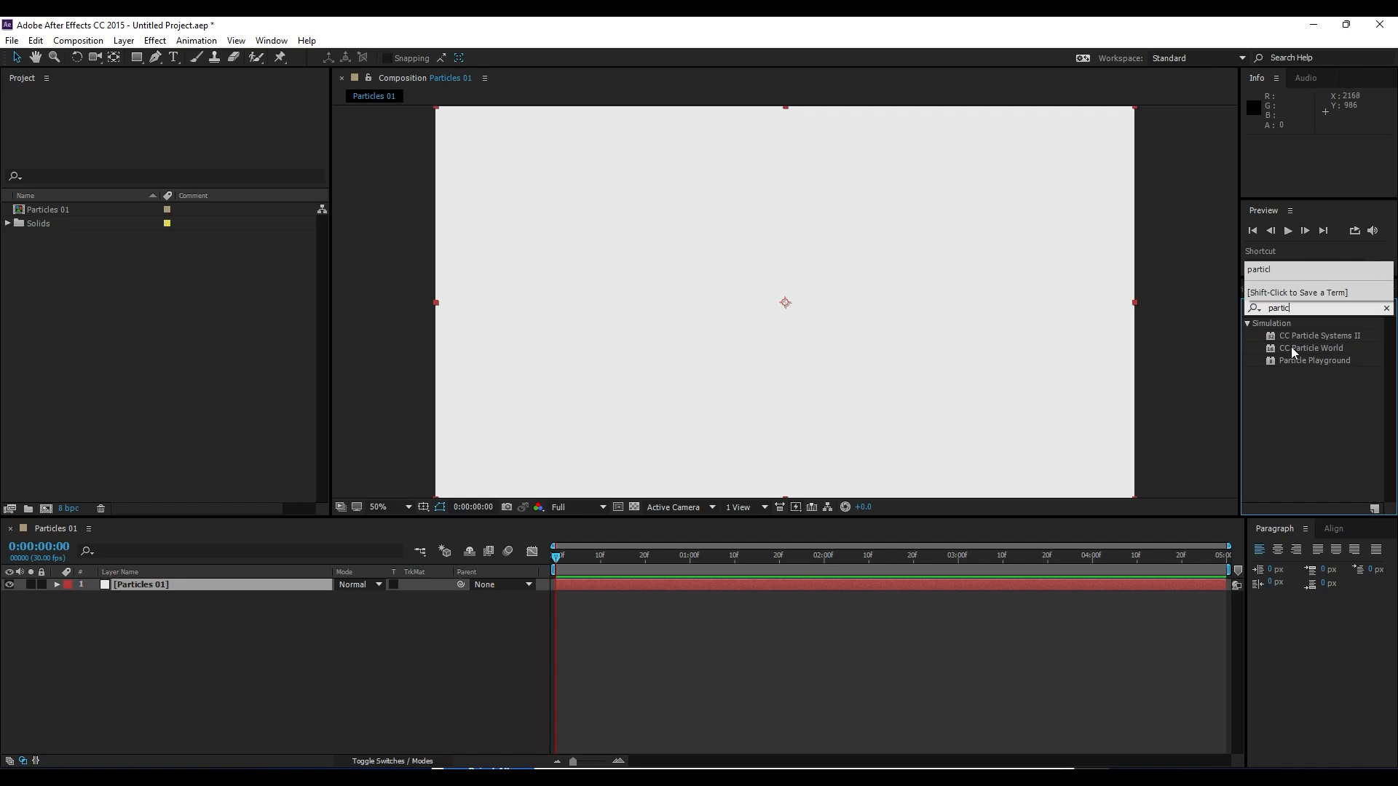
left_click_drag(1309, 350, 134, 587)
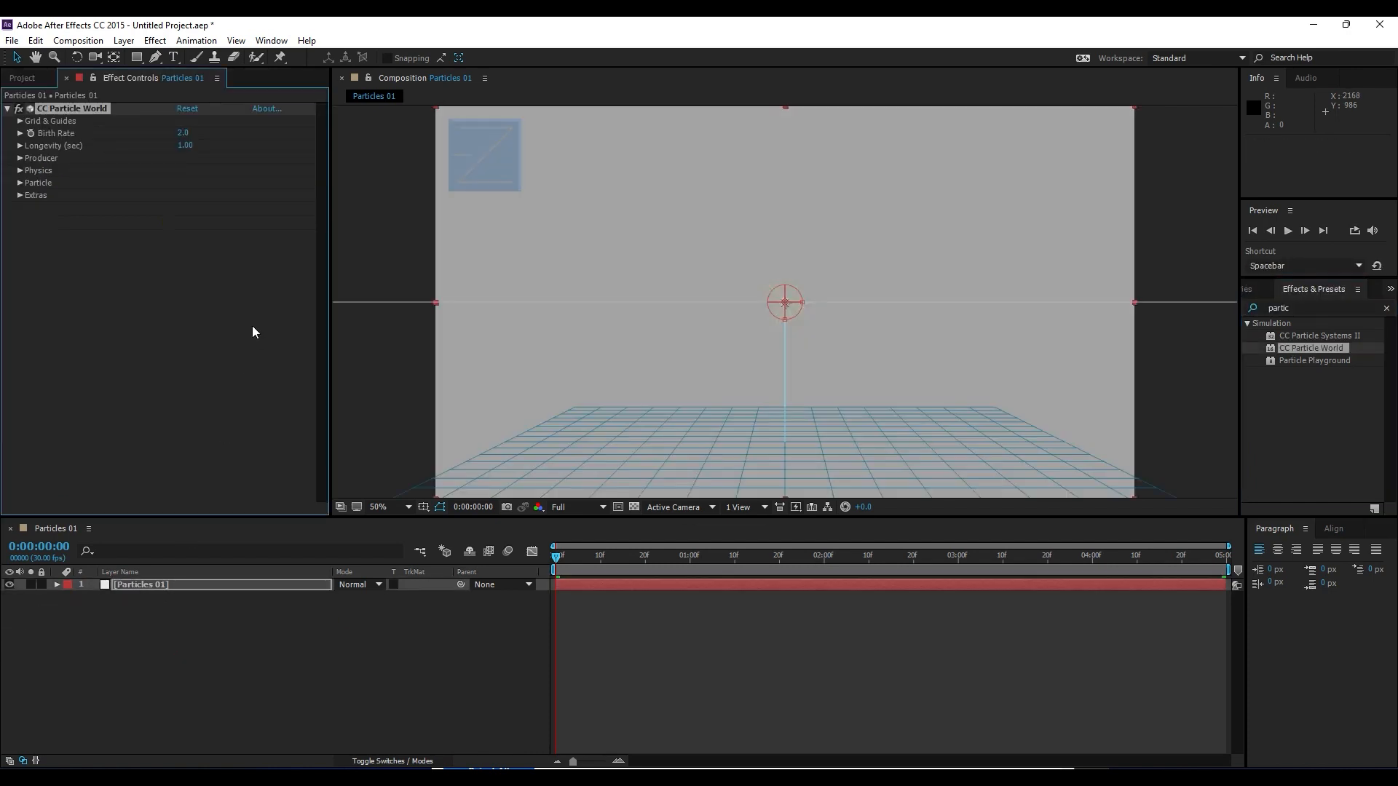
Scrub through and play the composition to preview the default CC Particle World animation
left_click_drag(589, 562, 737, 563)
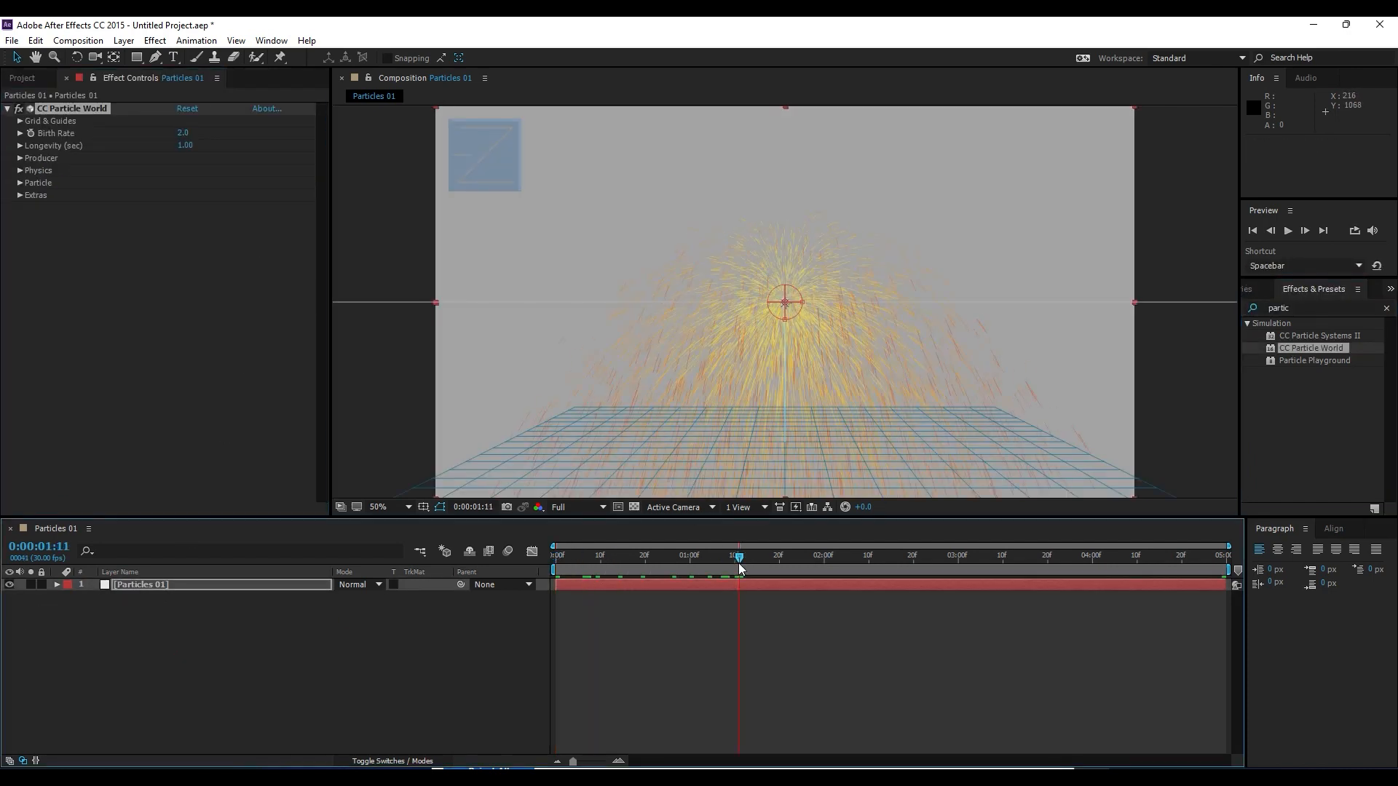
key("space")
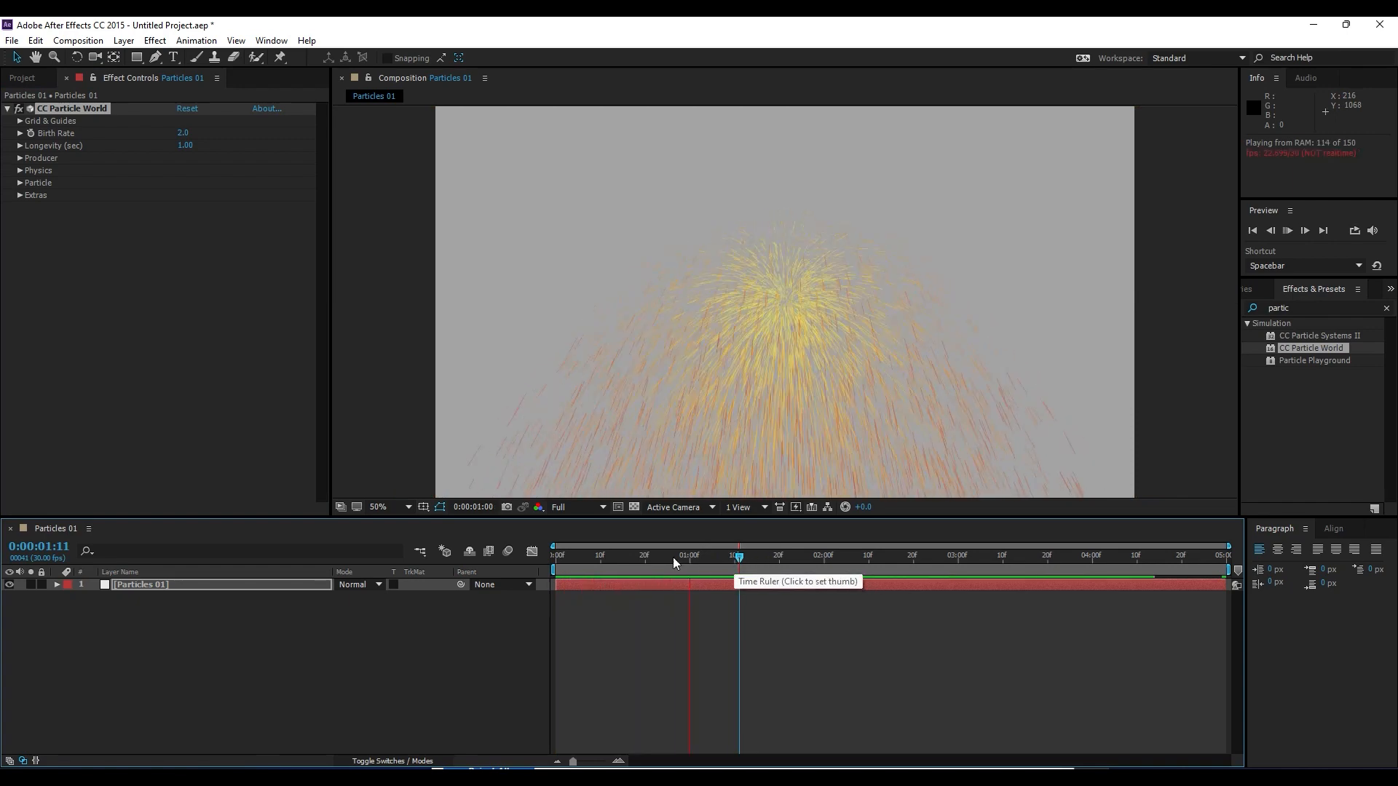
left_click_drag(644, 561, 748, 560)
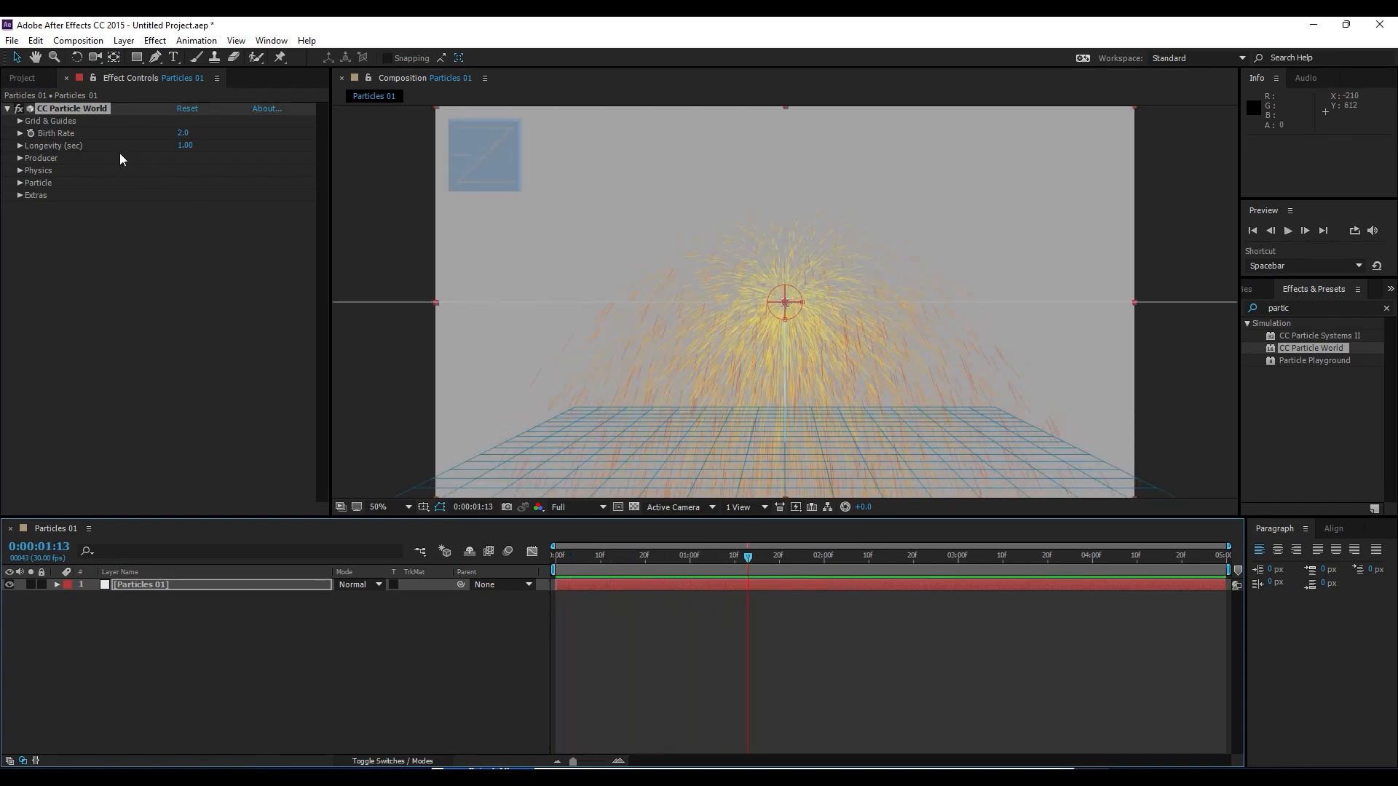
Change the Particle Type of CC Particle World to Faded Sphere and preview the animation
left_click(20, 183)
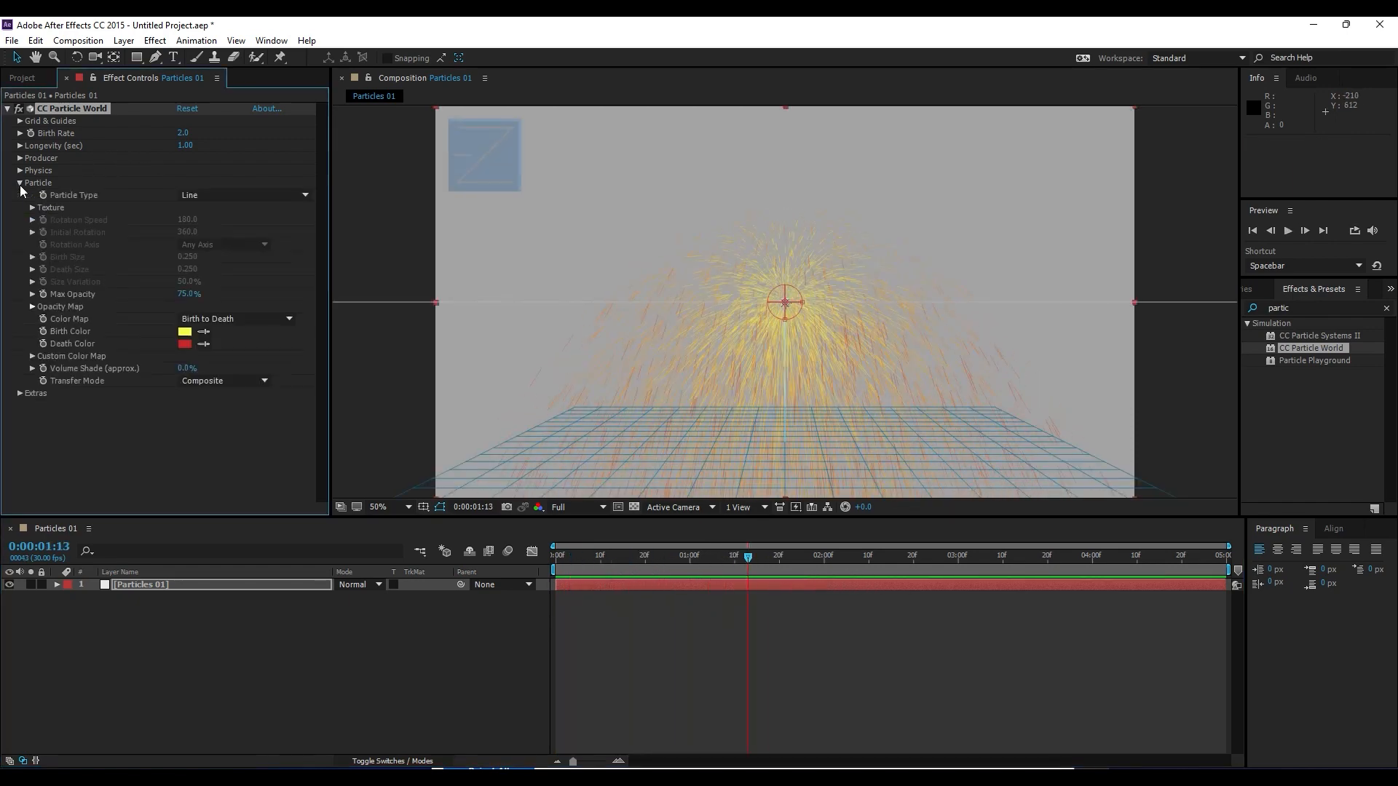
left_click(201, 196)
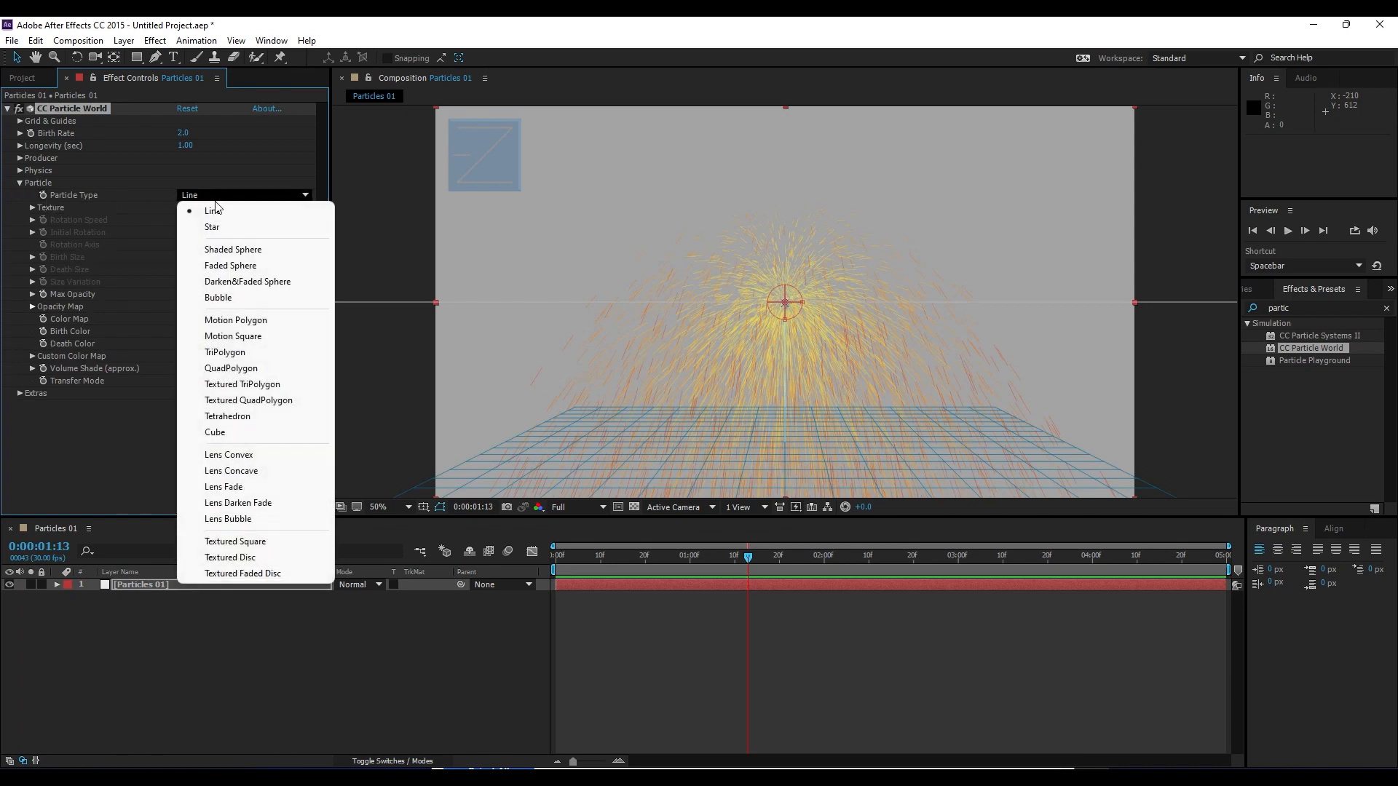
left_click(263, 269)
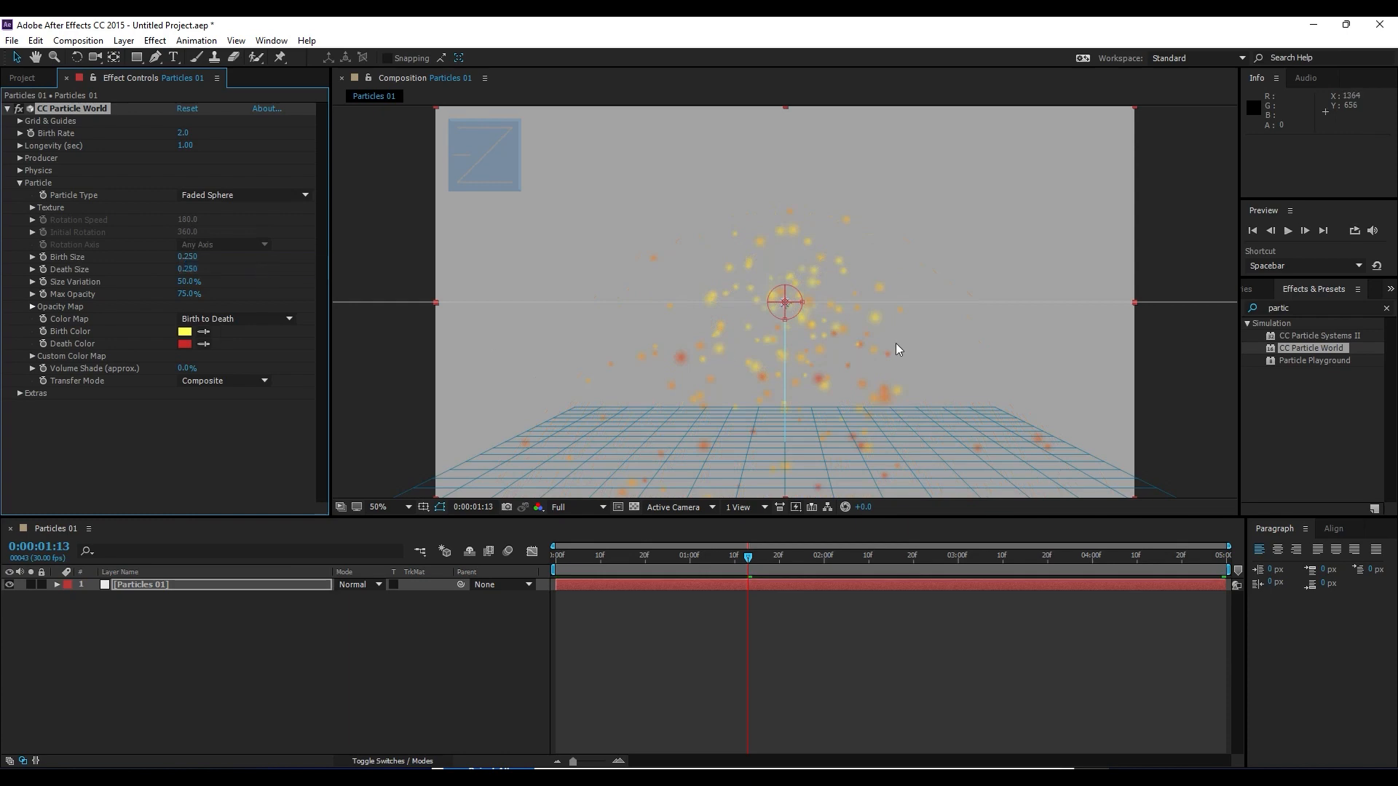
left_click_drag(578, 556, 712, 494)
key("space")
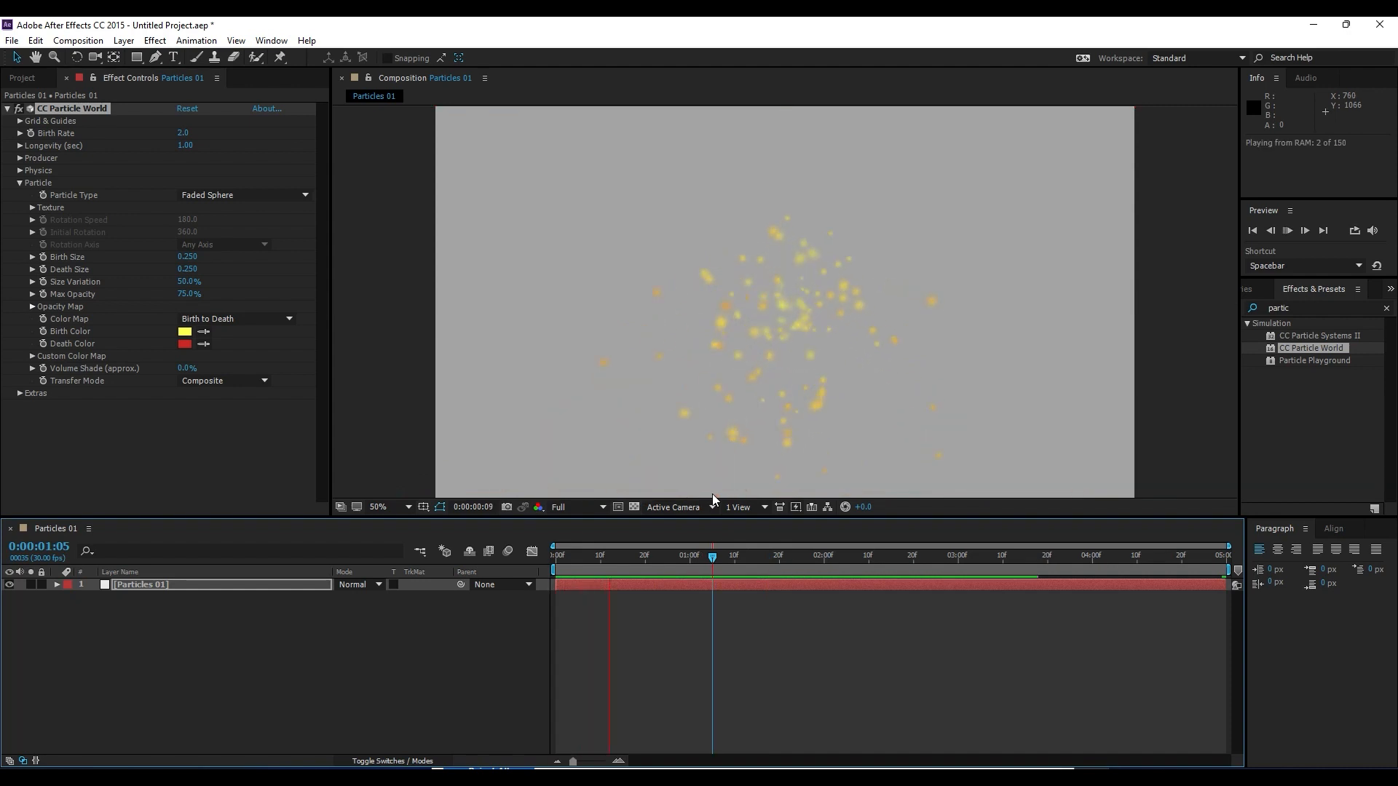
mouse_move(667, 554)
left_mouse_down()
mouse_move(633, 555)
mouse_move(654, 555)
left_mouse_up()
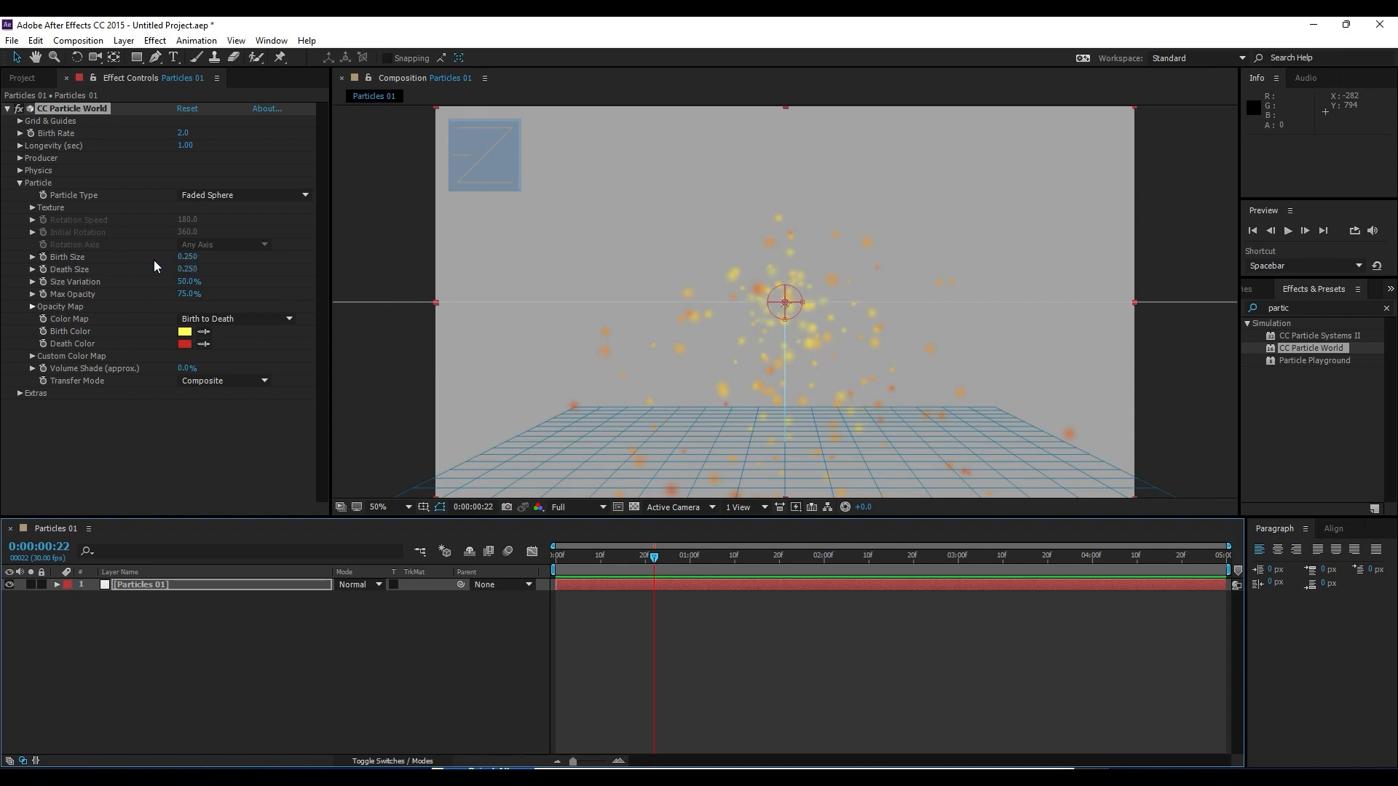
Set the particles' Birth Size to 0.100 and Death Size to 0.300, and play back the result
left_click_drag(195, 262, 184, 266)
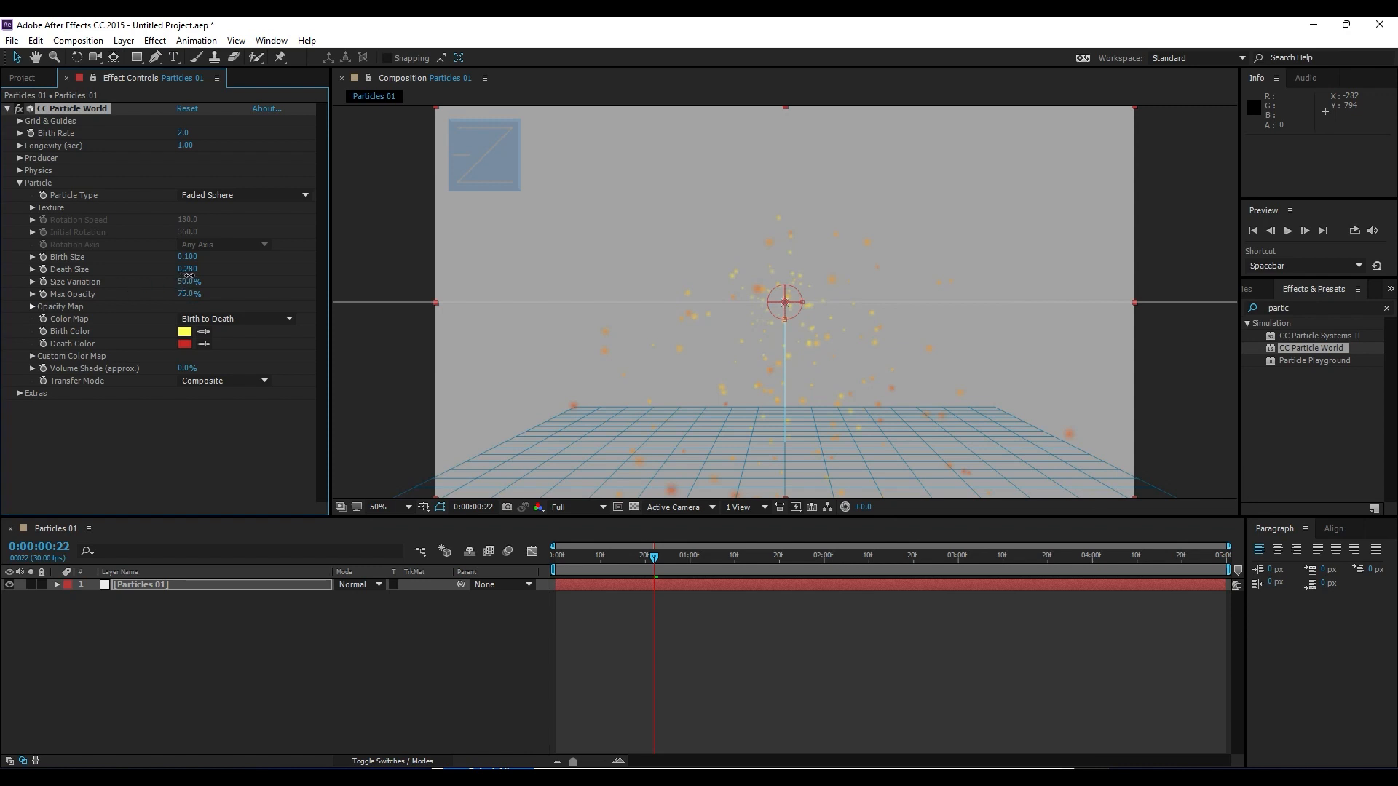
left_click(234, 624)
key("space")
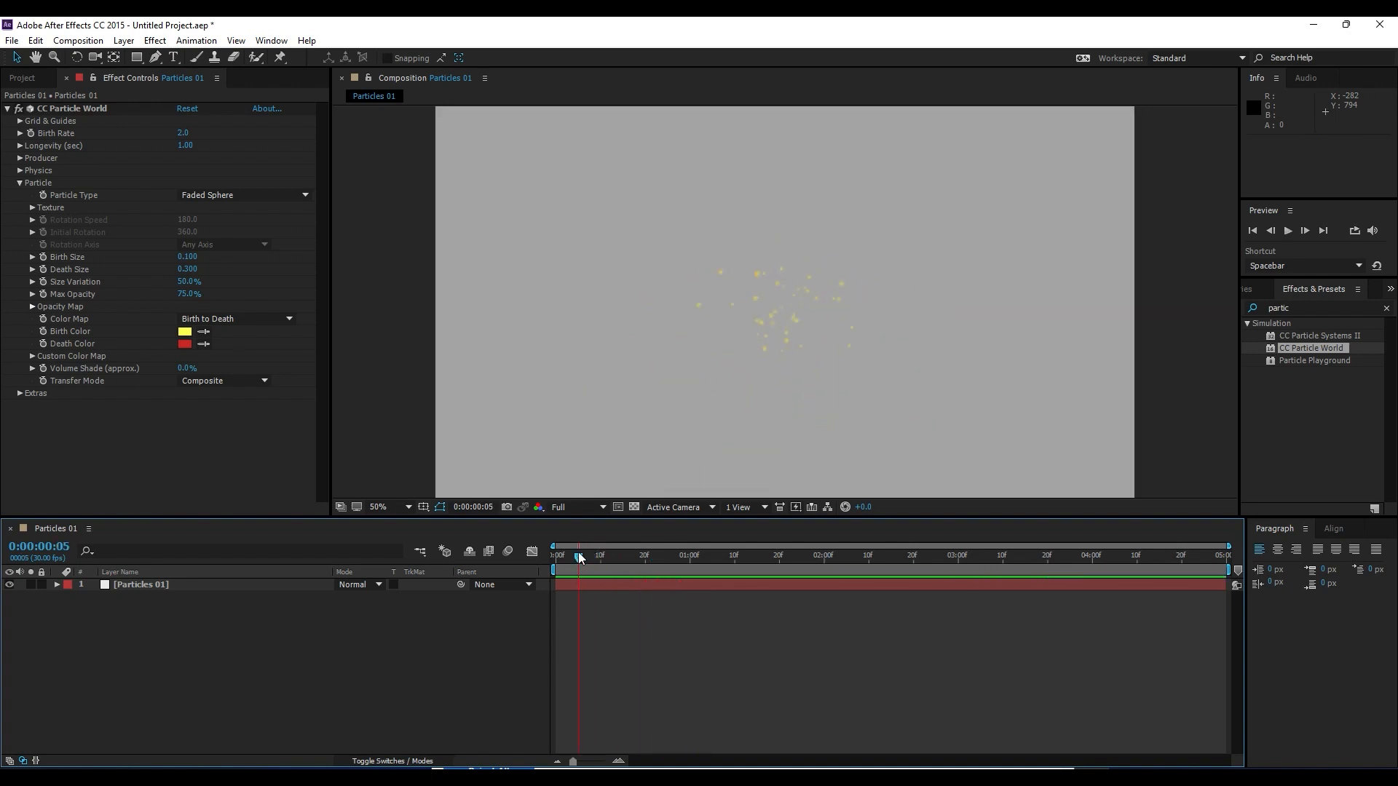
key("space")
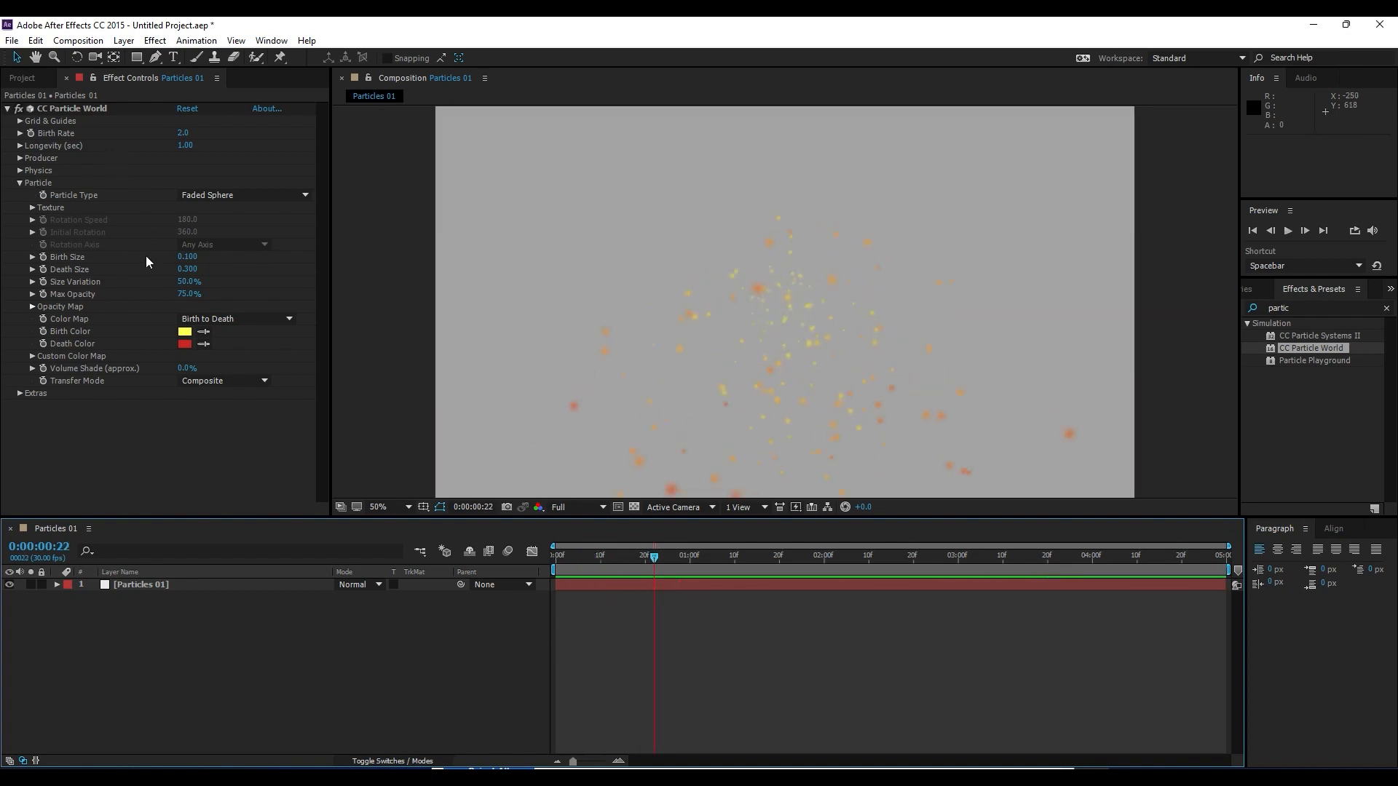
Widen the particle producer to Radius X 0.495, Radius Y 0.145 and Radius Z 1.375, and preview the spread
left_click(19, 158)
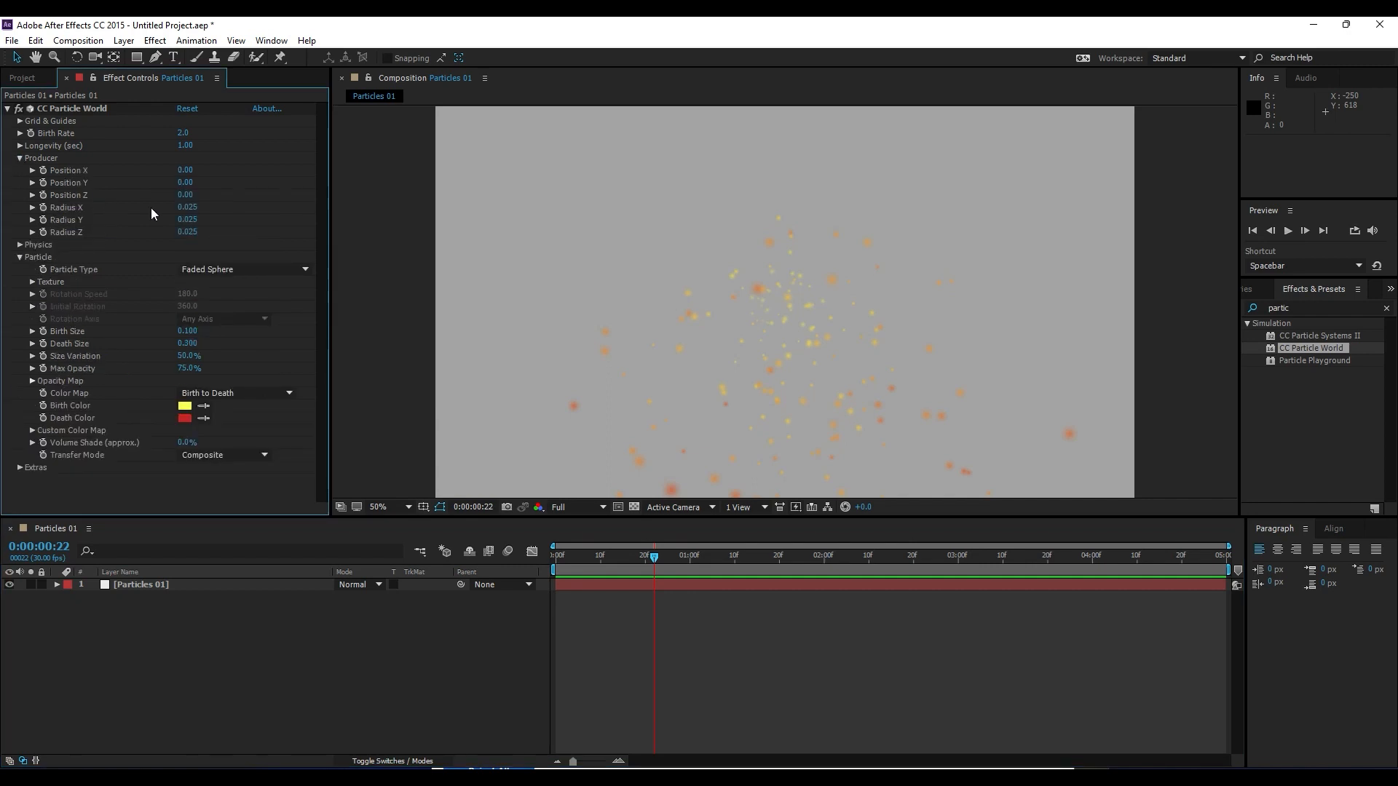
left_click_drag(186, 210, 224, 210)
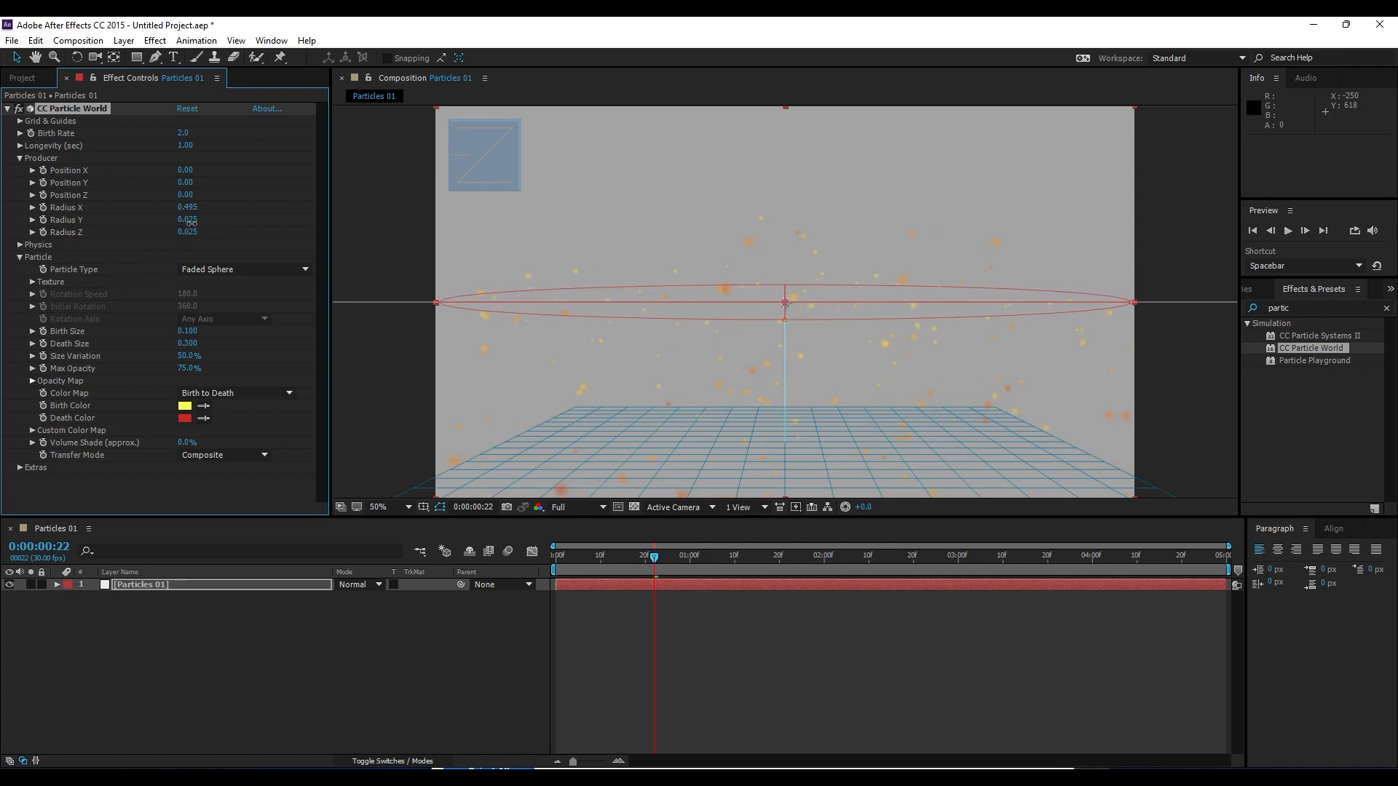
left_click_drag(187, 221, 293, 244)
key("space")
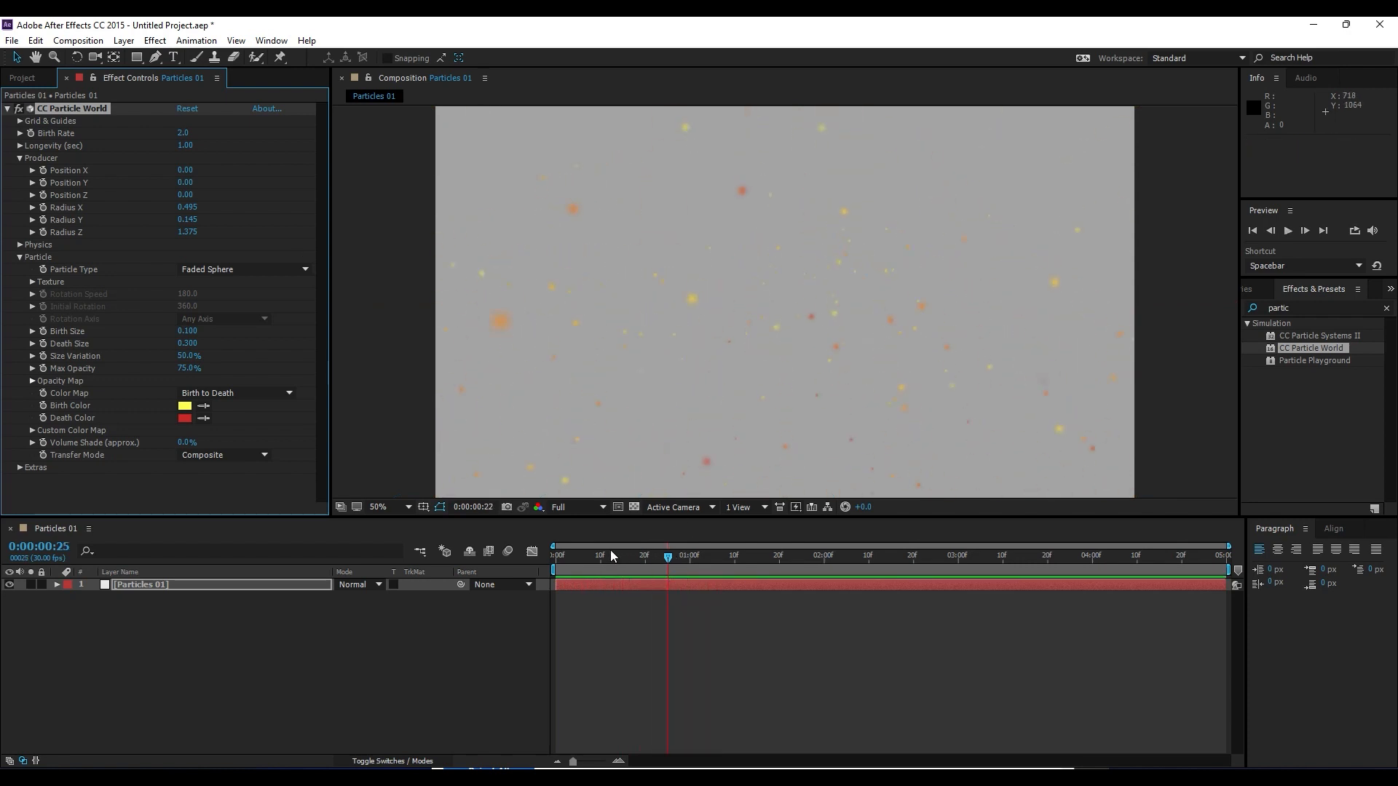
key("space")
left_click_drag(694, 543, 685, 552)
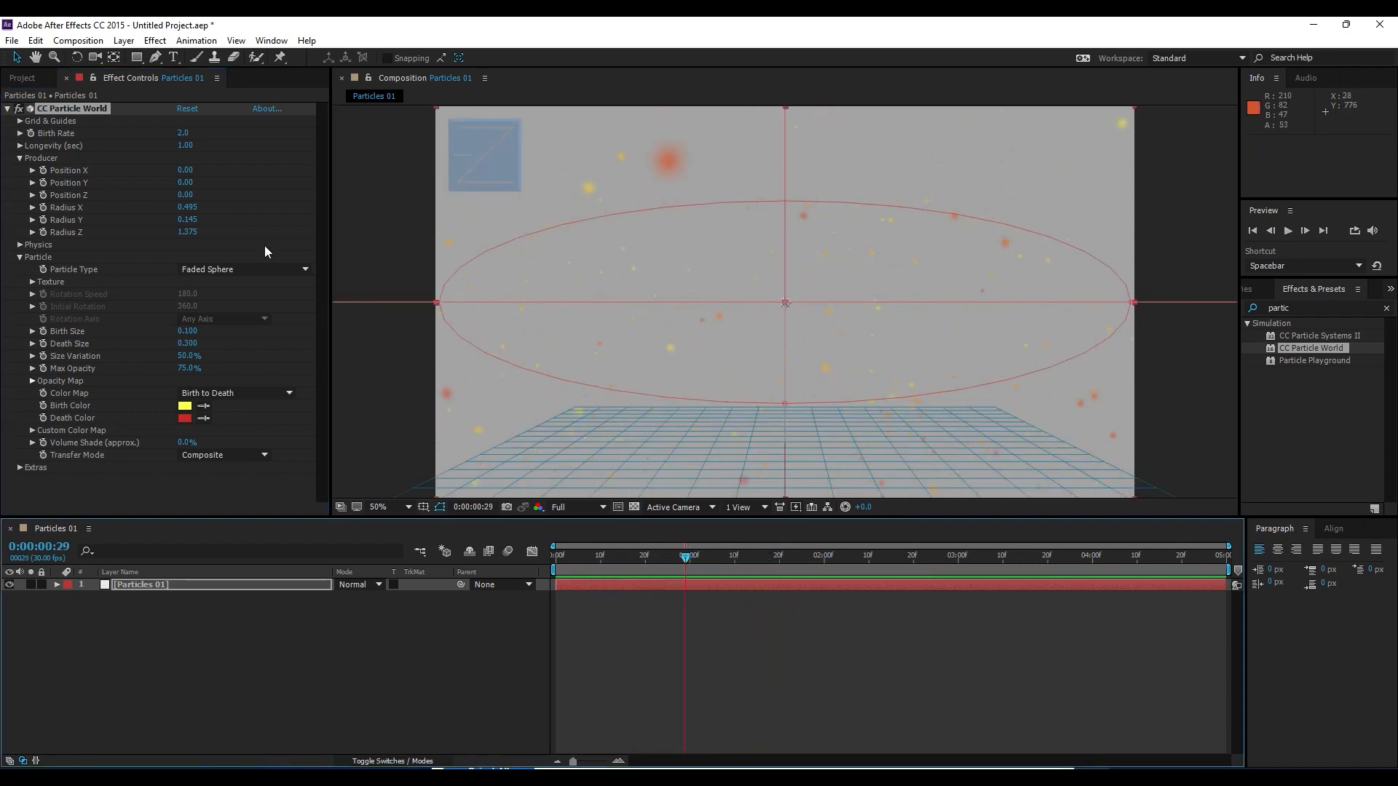
Set the Physics Gravity of CC Particle World to -0.010 and preview the particle motion
left_click(20, 247)
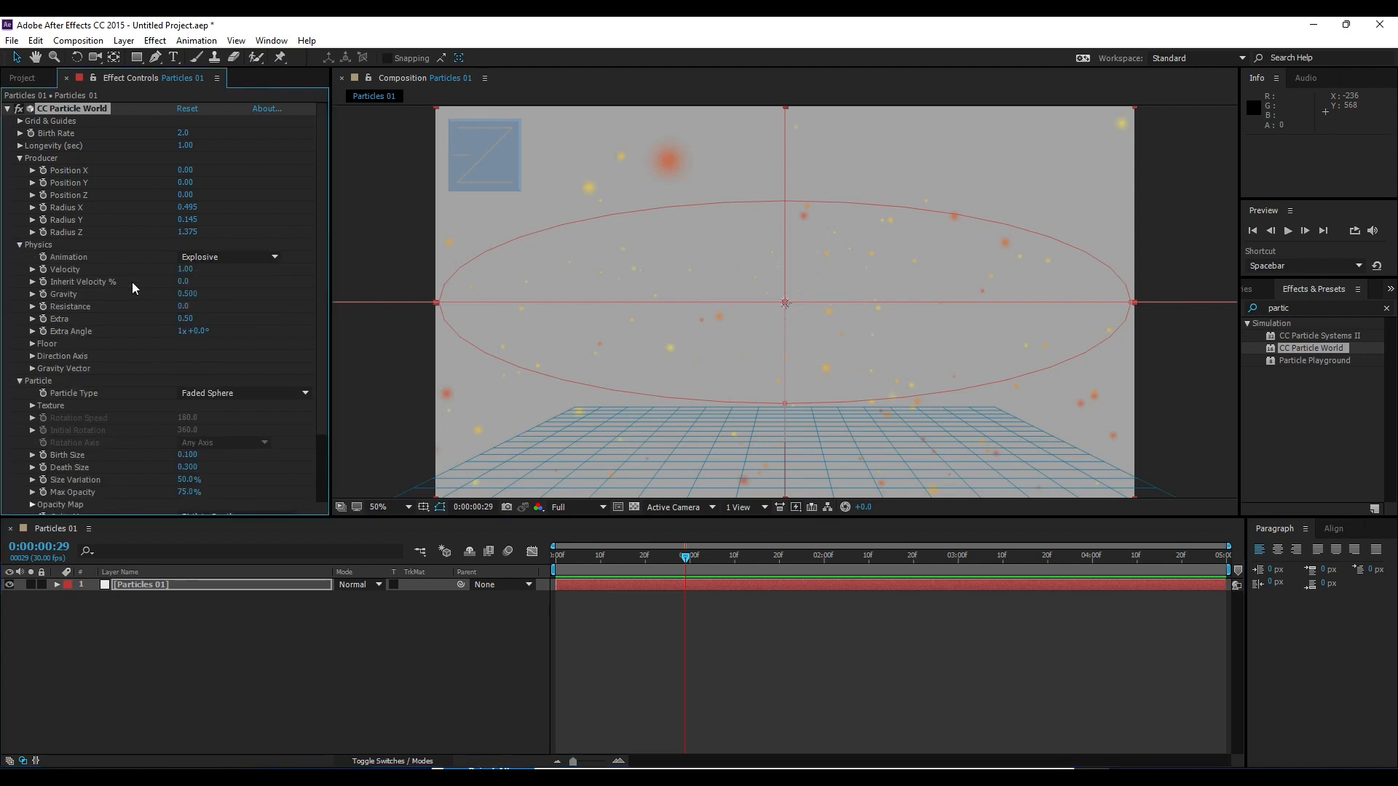
left_click(191, 294)
type("-")
type("0.010")
left_click(280, 703)
key("space")
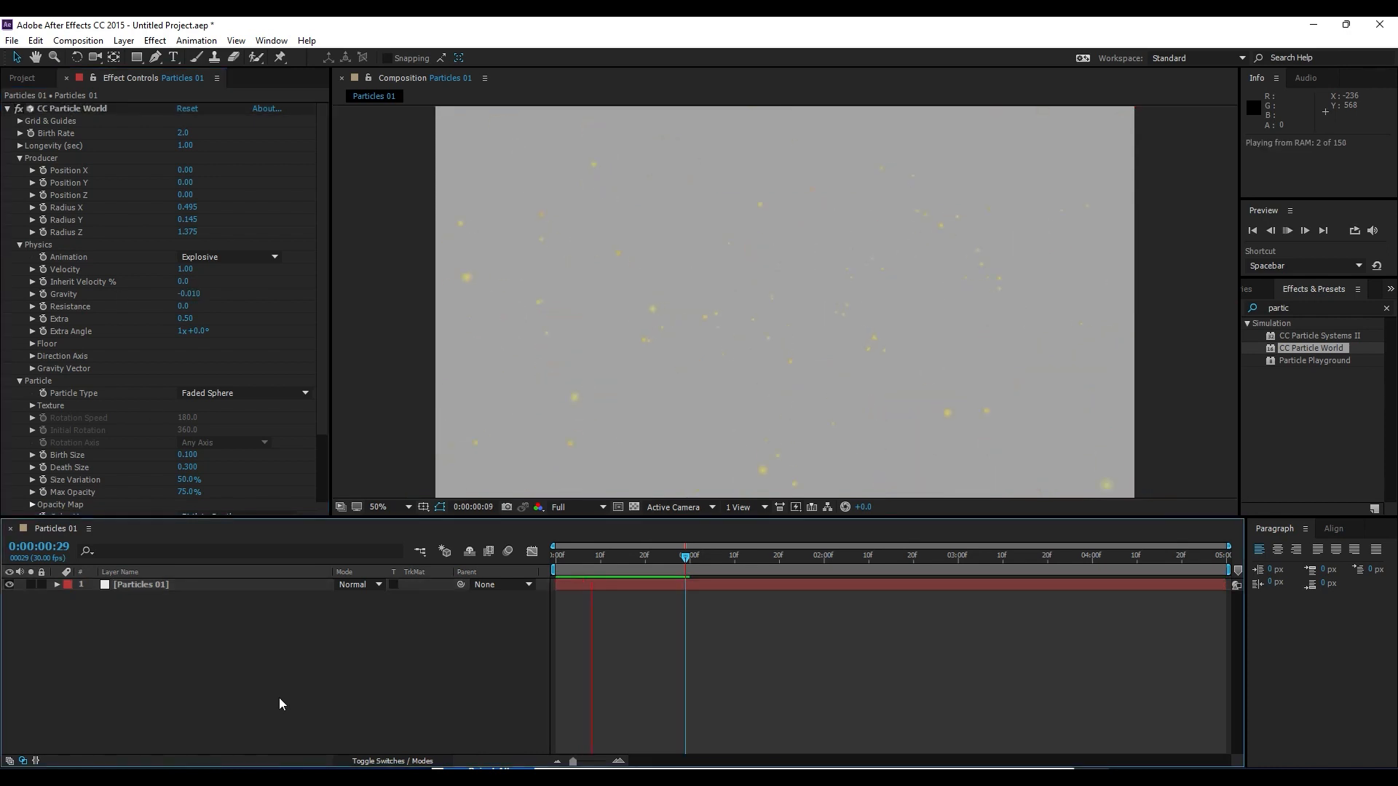
left_click(574, 559)
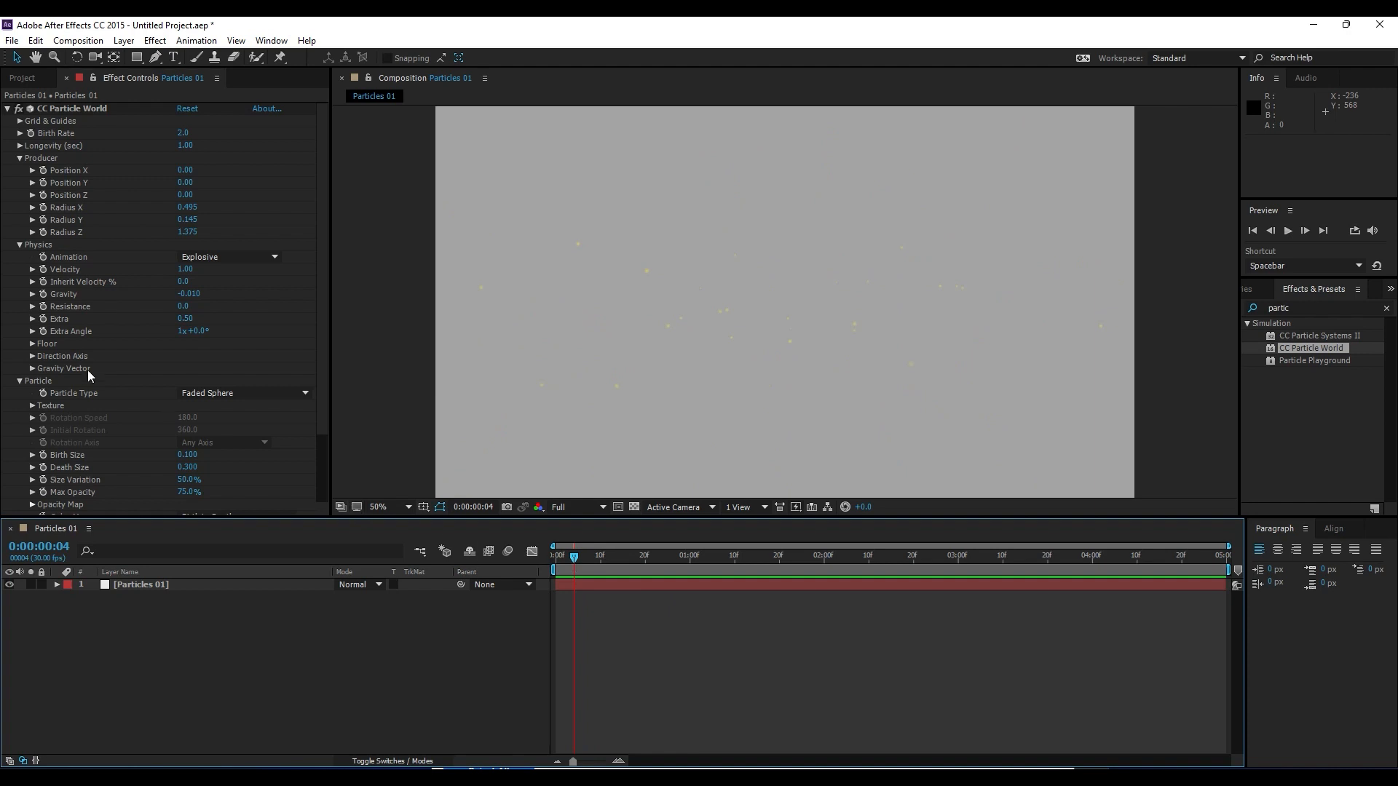
Move the particle producer down to the lower edge of the frame, at about Position X -0.02 and Position Y 0.28
left_click(71, 108)
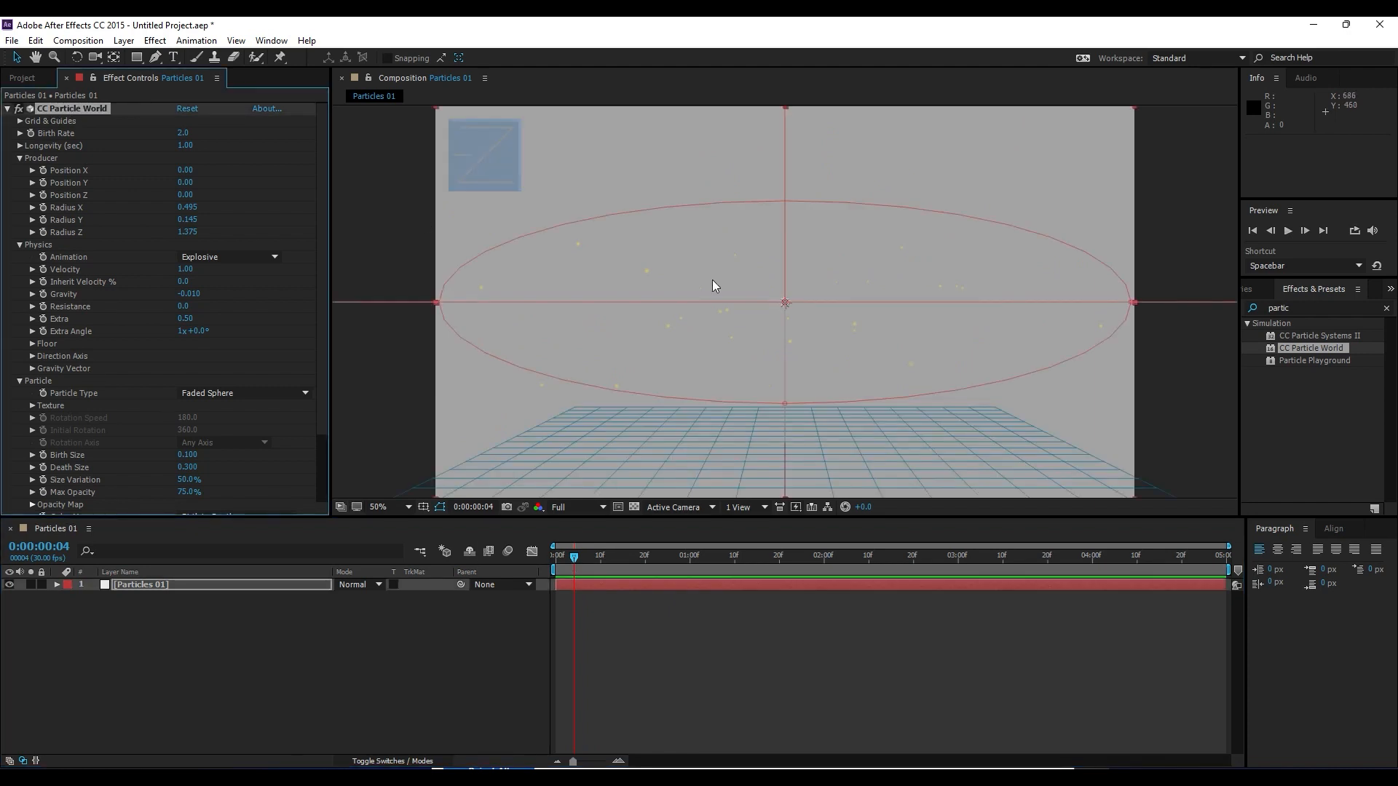
left_click_drag(785, 304, 727, 472)
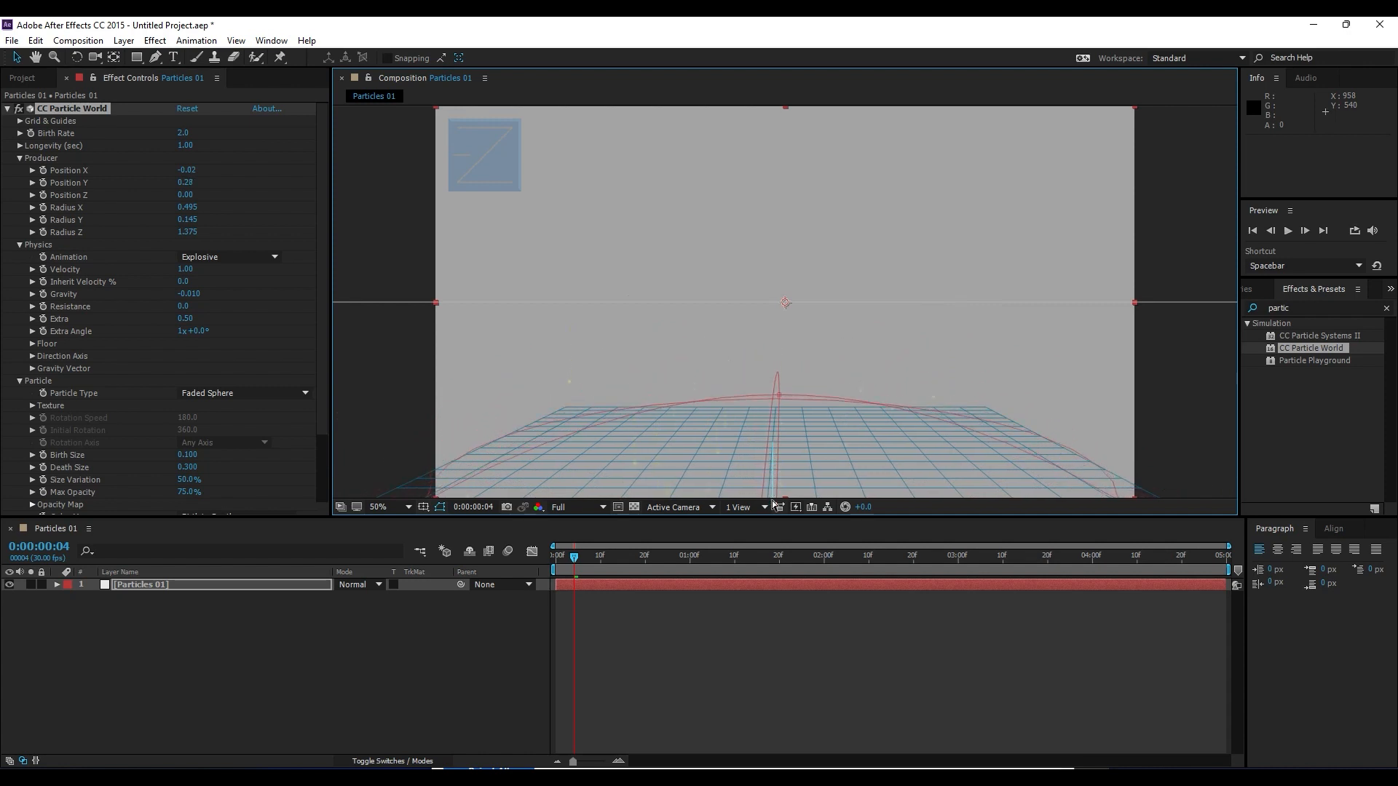
Hide the Horizon and Axis Box guides of CC Particle World and preview the particles
left_click(20, 121)
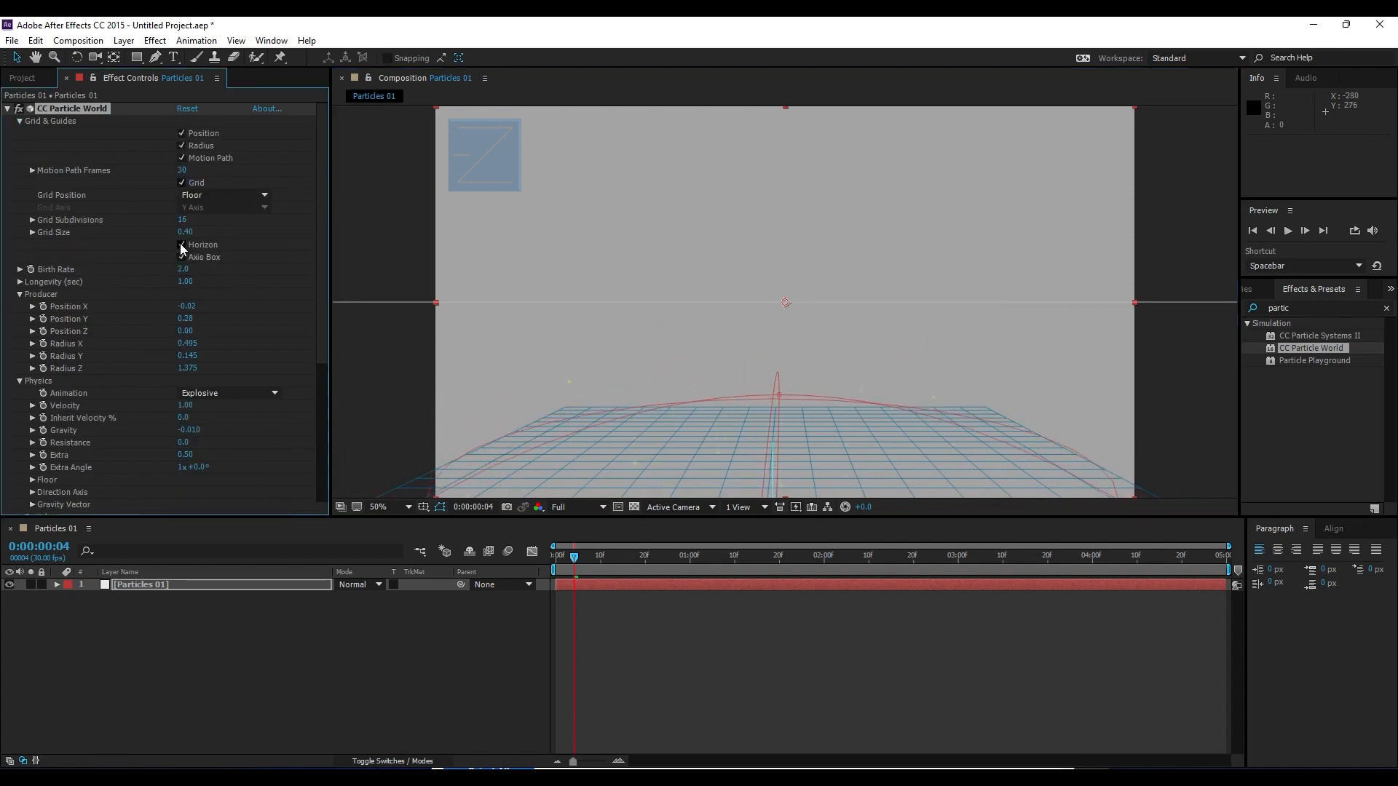
left_click(181, 245)
left_click(179, 258)
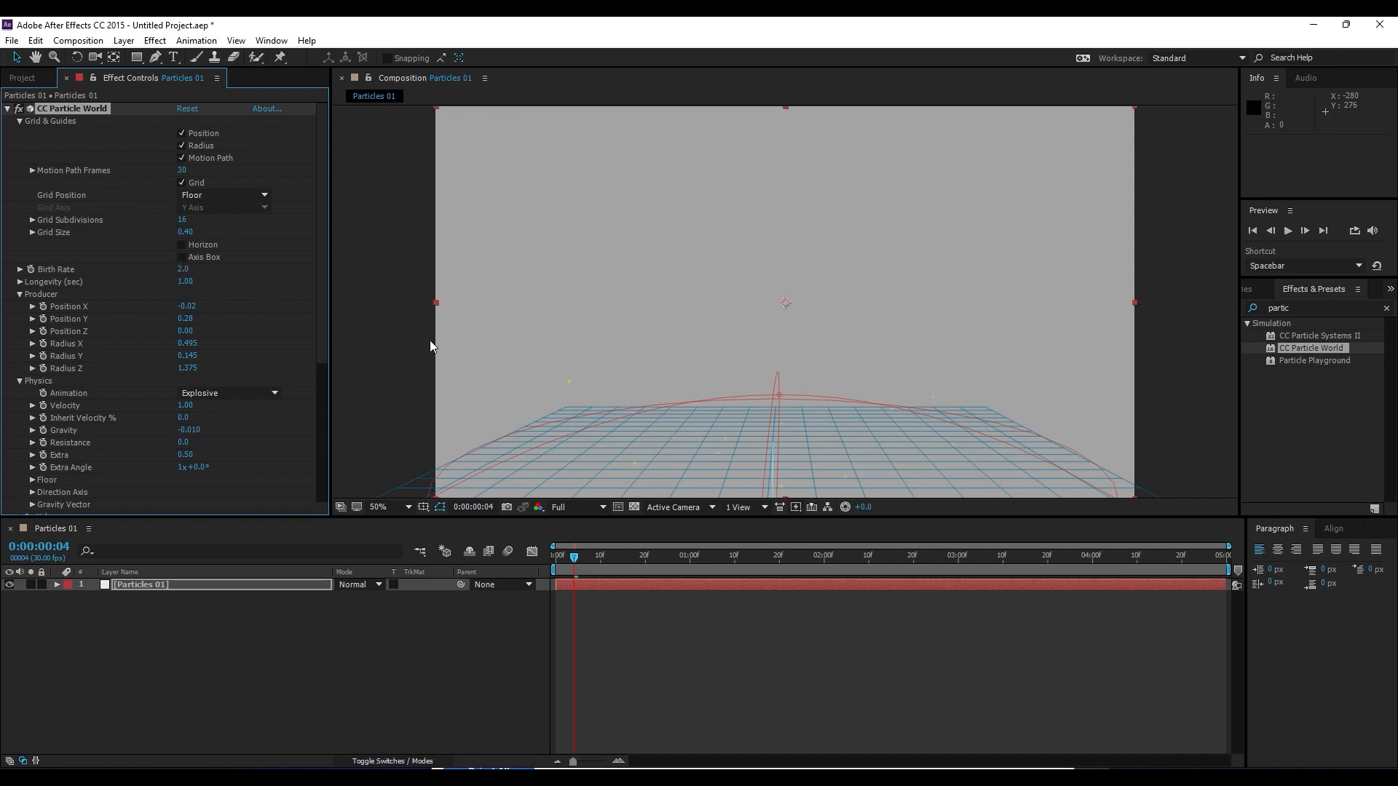
key("space")
left_click(666, 564)
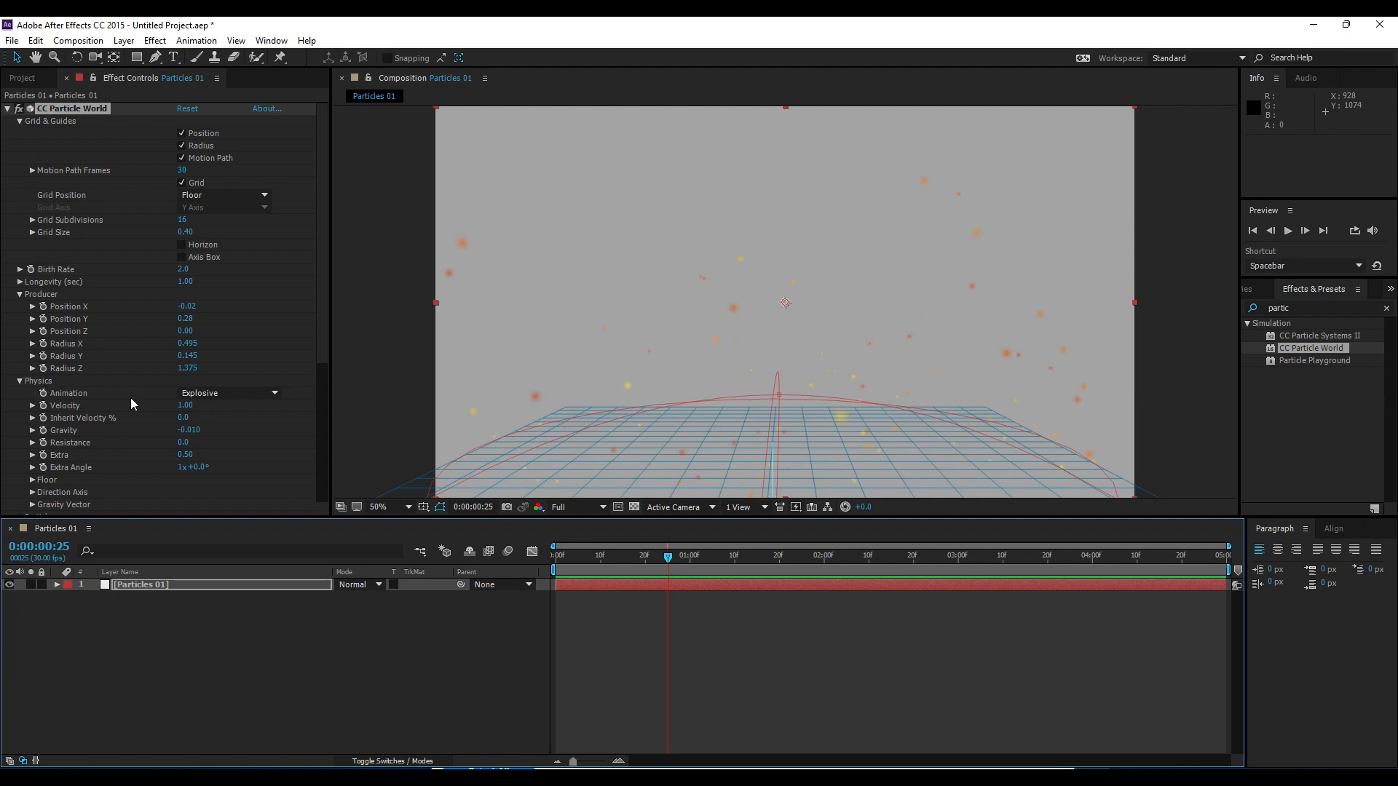
Set the Physics Animation of CC Particle World to Viscouse and preview the motion
left_click(196, 394)
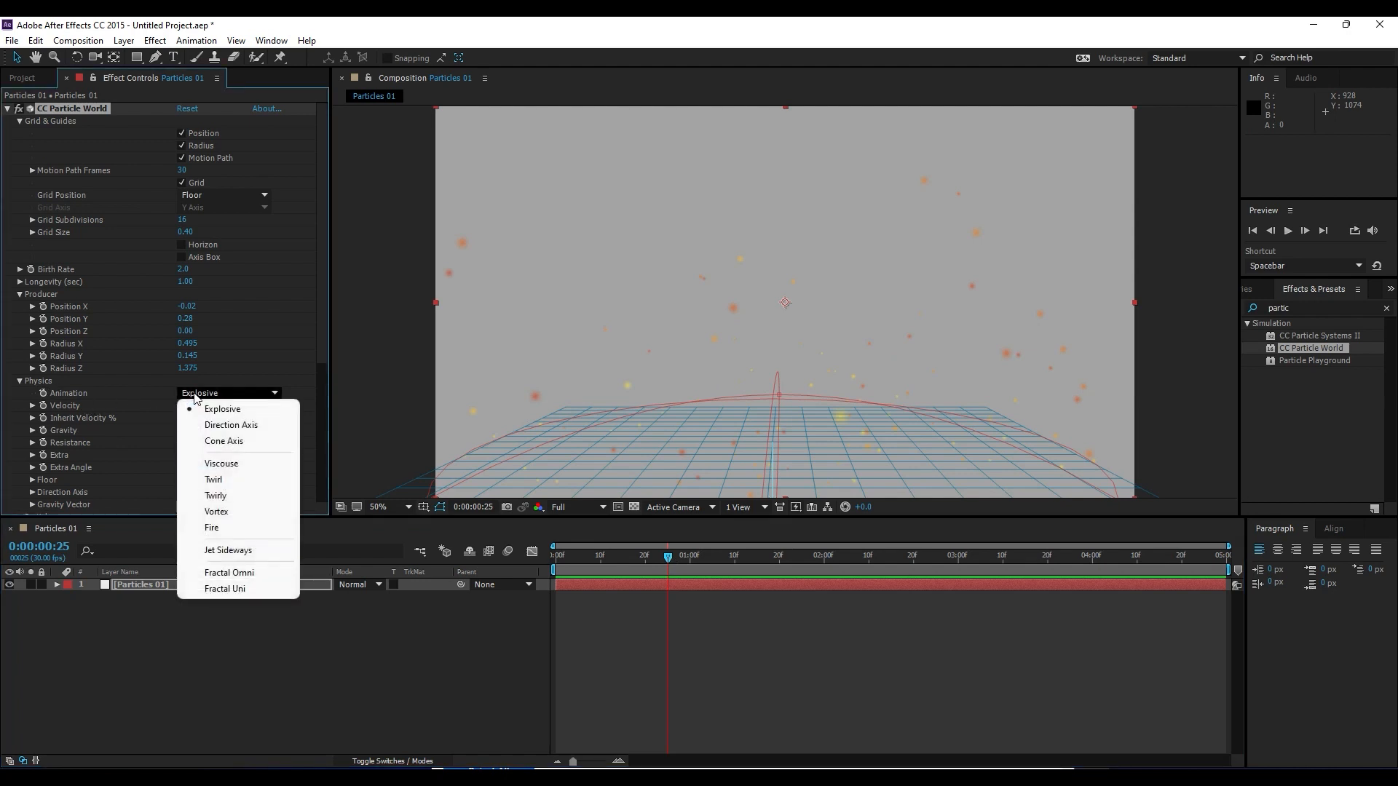
left_click(231, 465)
key("space")
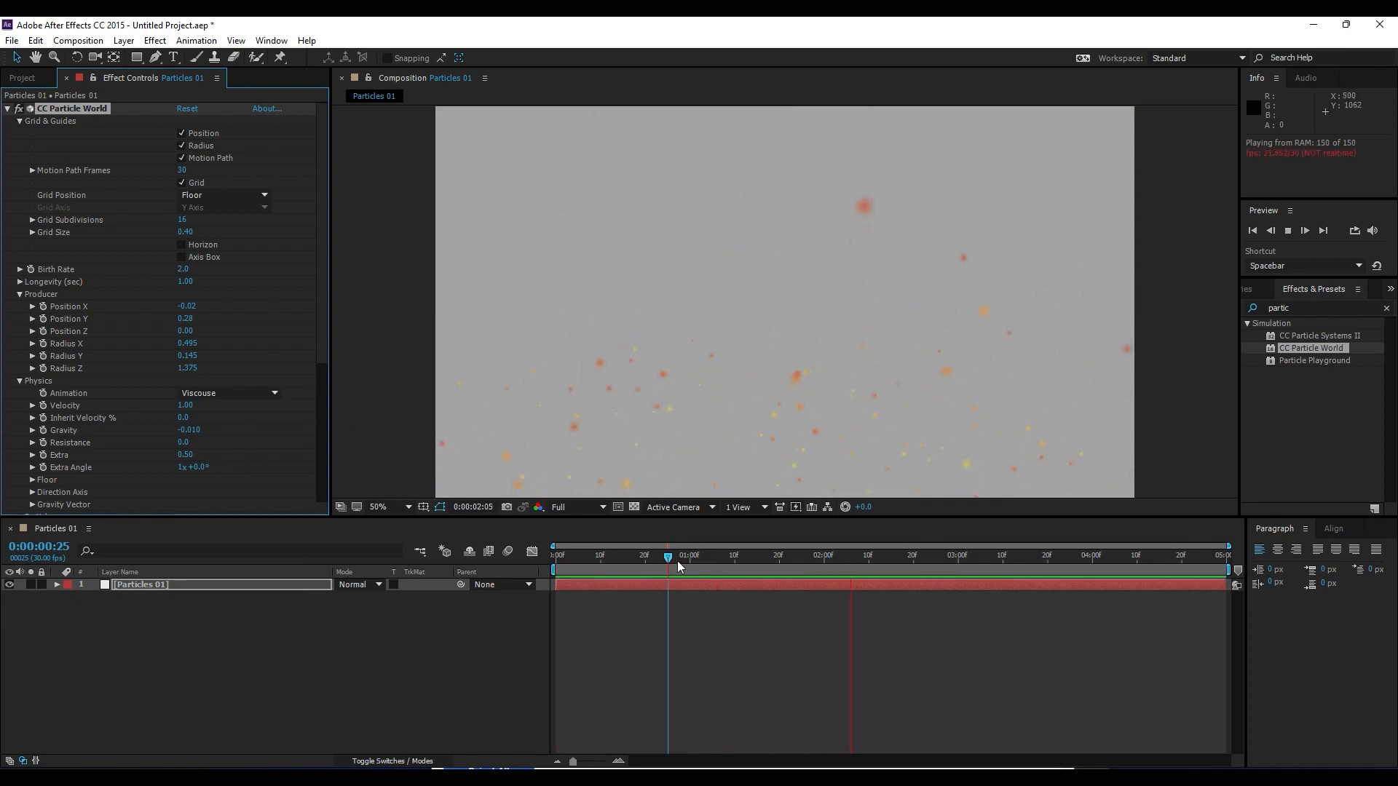
left_click_drag(675, 561, 582, 563)
key("space")
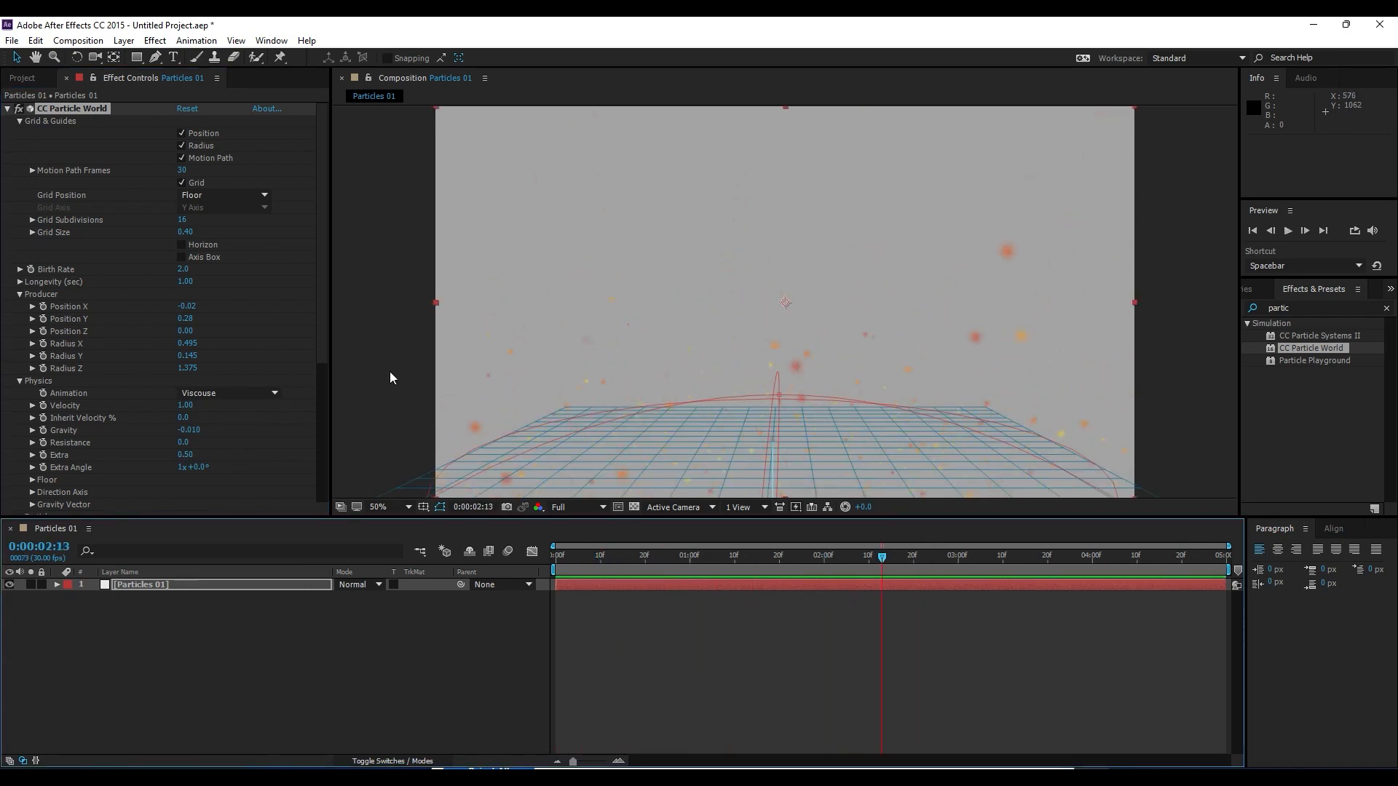
Collapse the Grid & Guides settings, set the particle Longevity to 2 seconds and preview the animation
left_click(19, 121)
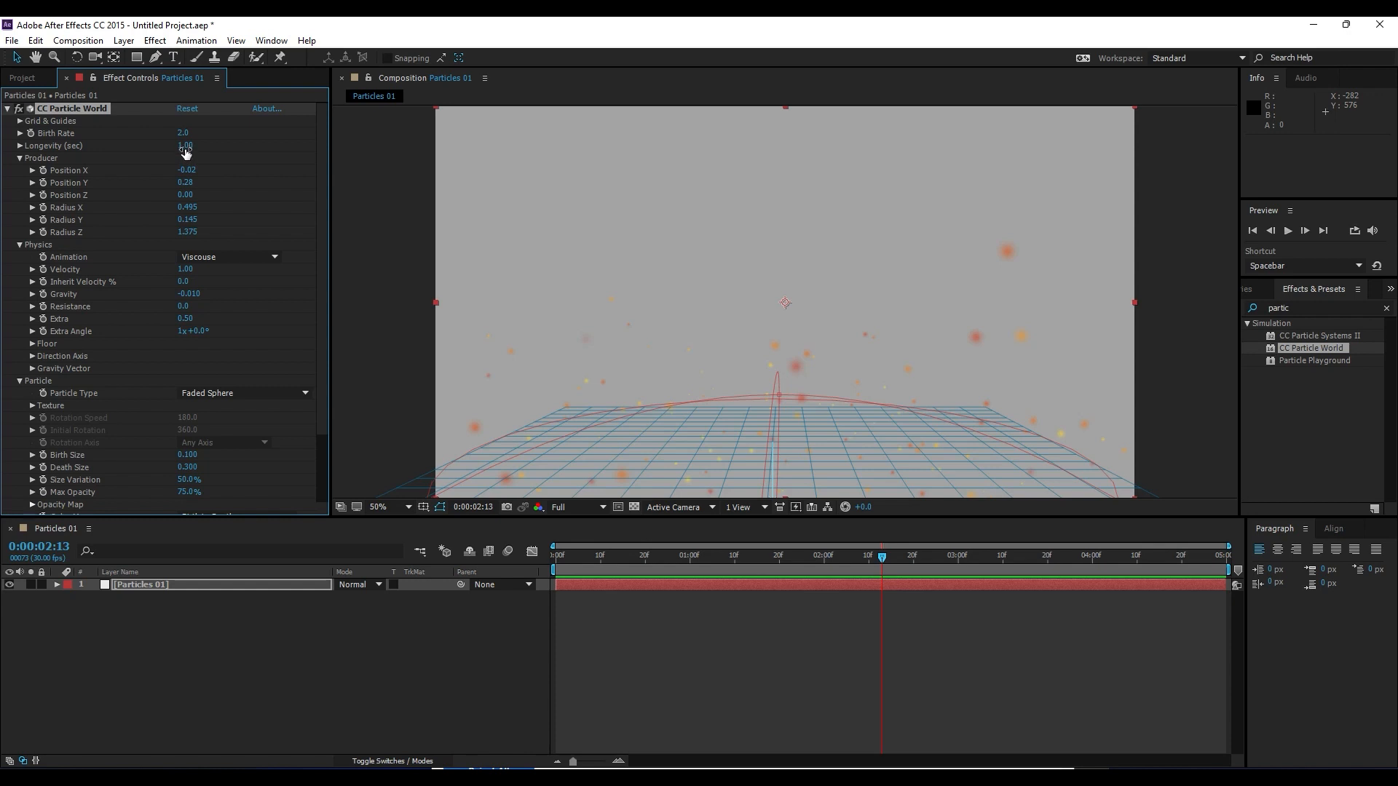
left_click(186, 148)
type("2")
key("Return")
key("space")
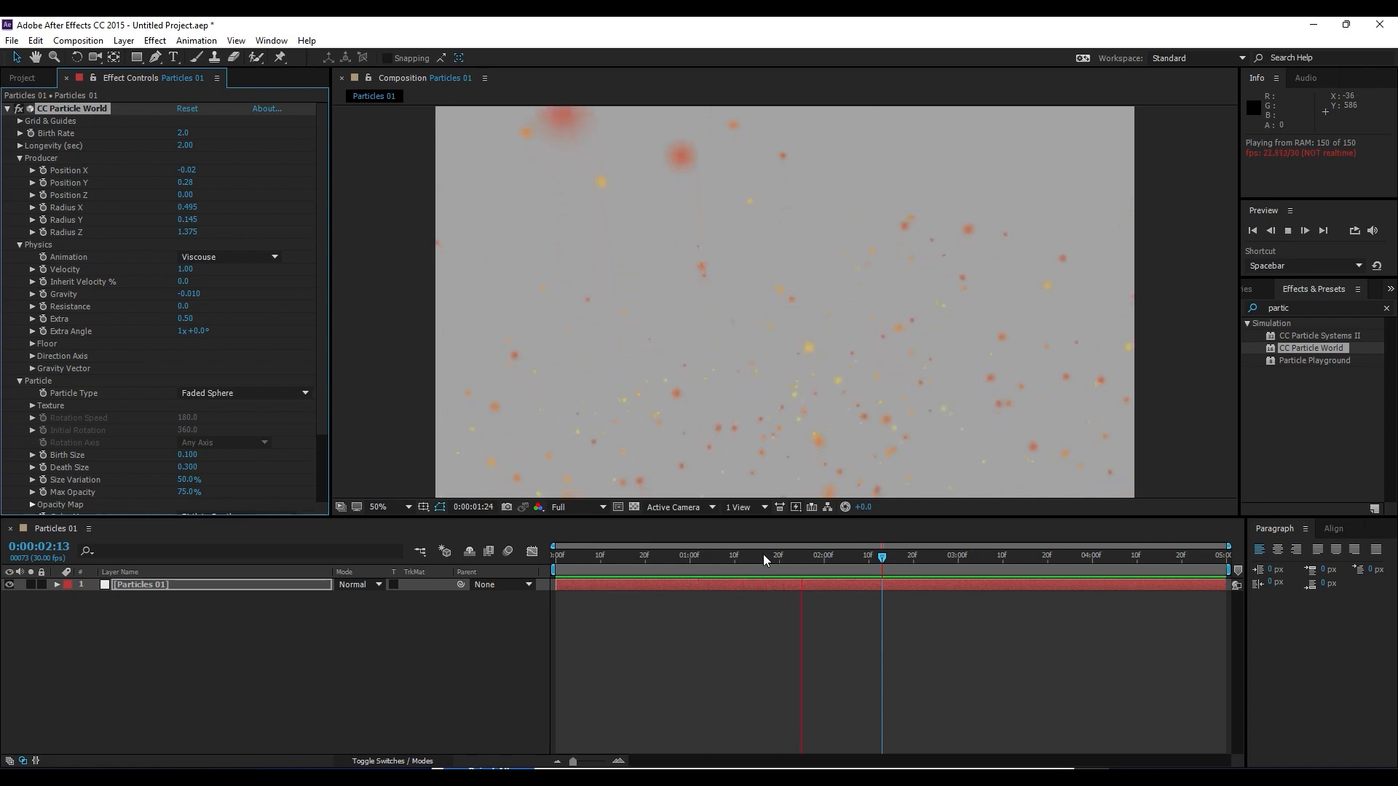
left_click(748, 558)
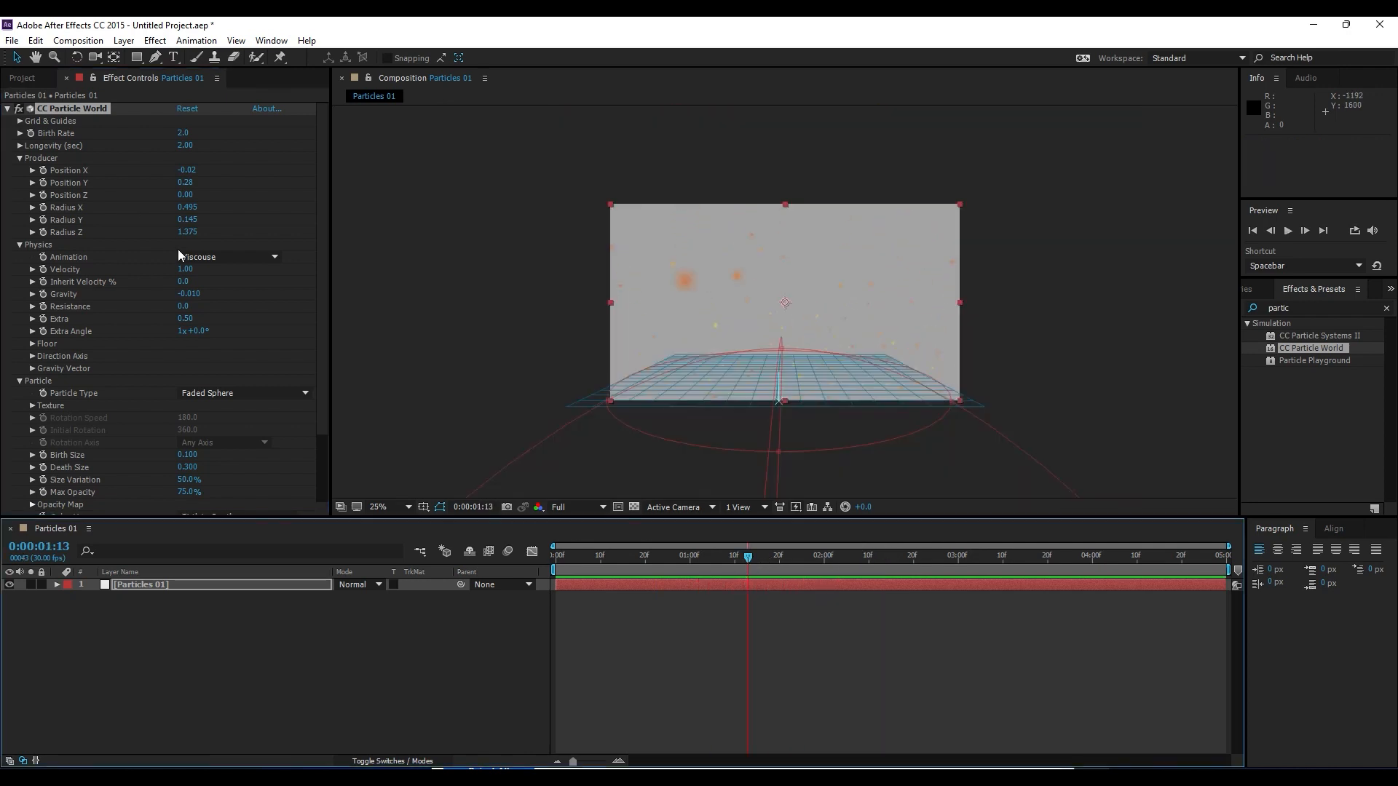
Move the particle producer below the frame to about Position X -0.01 and Position Y 0.69, and preview the particles rising
key("e")
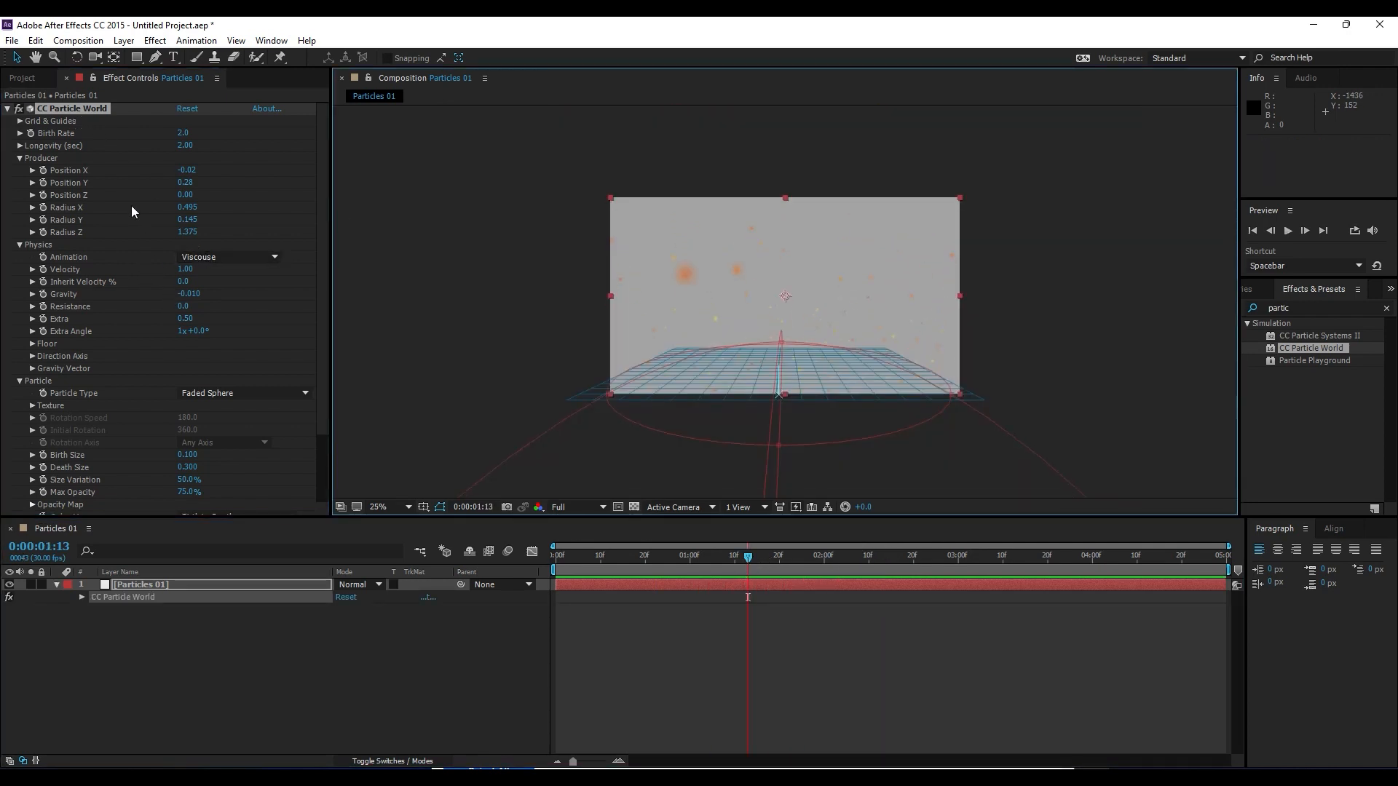
left_click(71, 109)
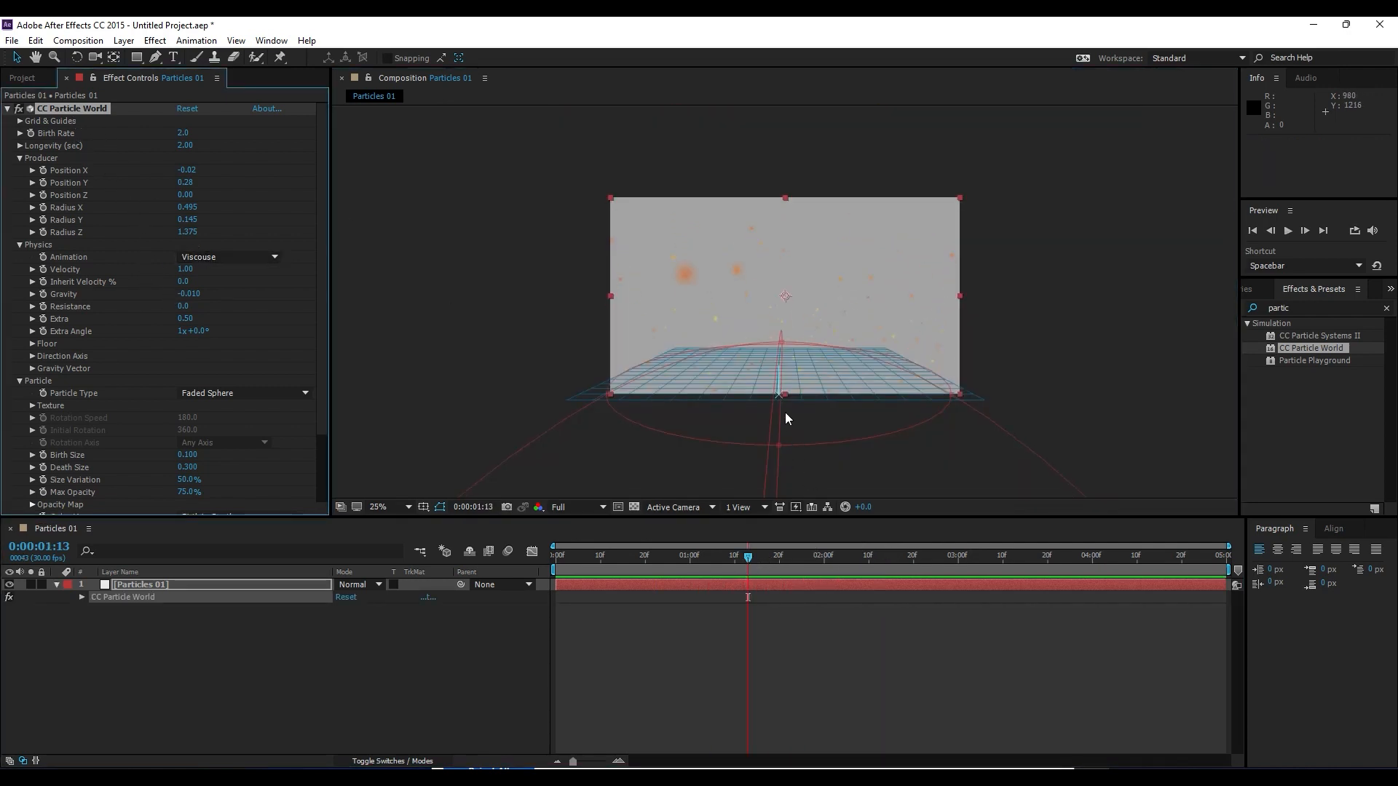
left_click_drag(779, 395, 783, 540)
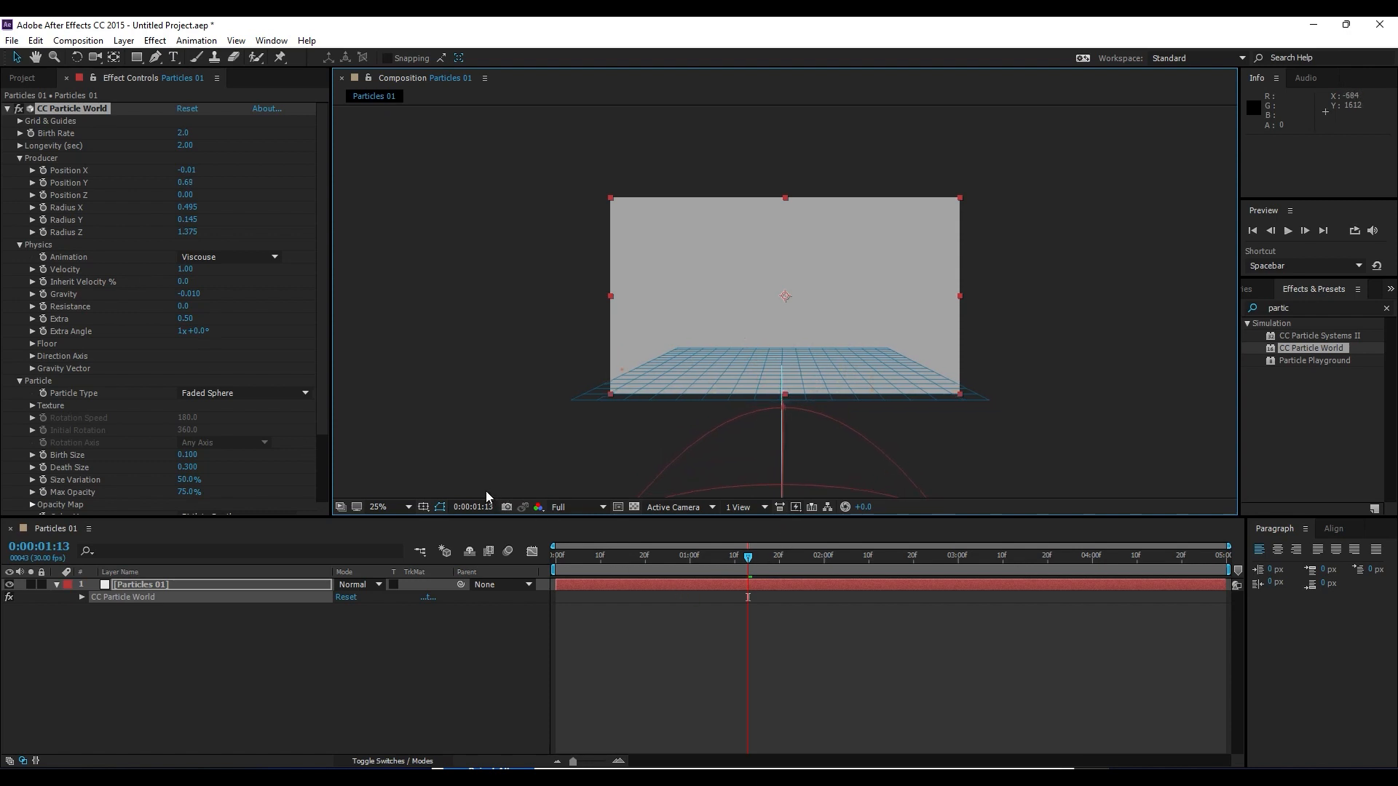
left_click(621, 581)
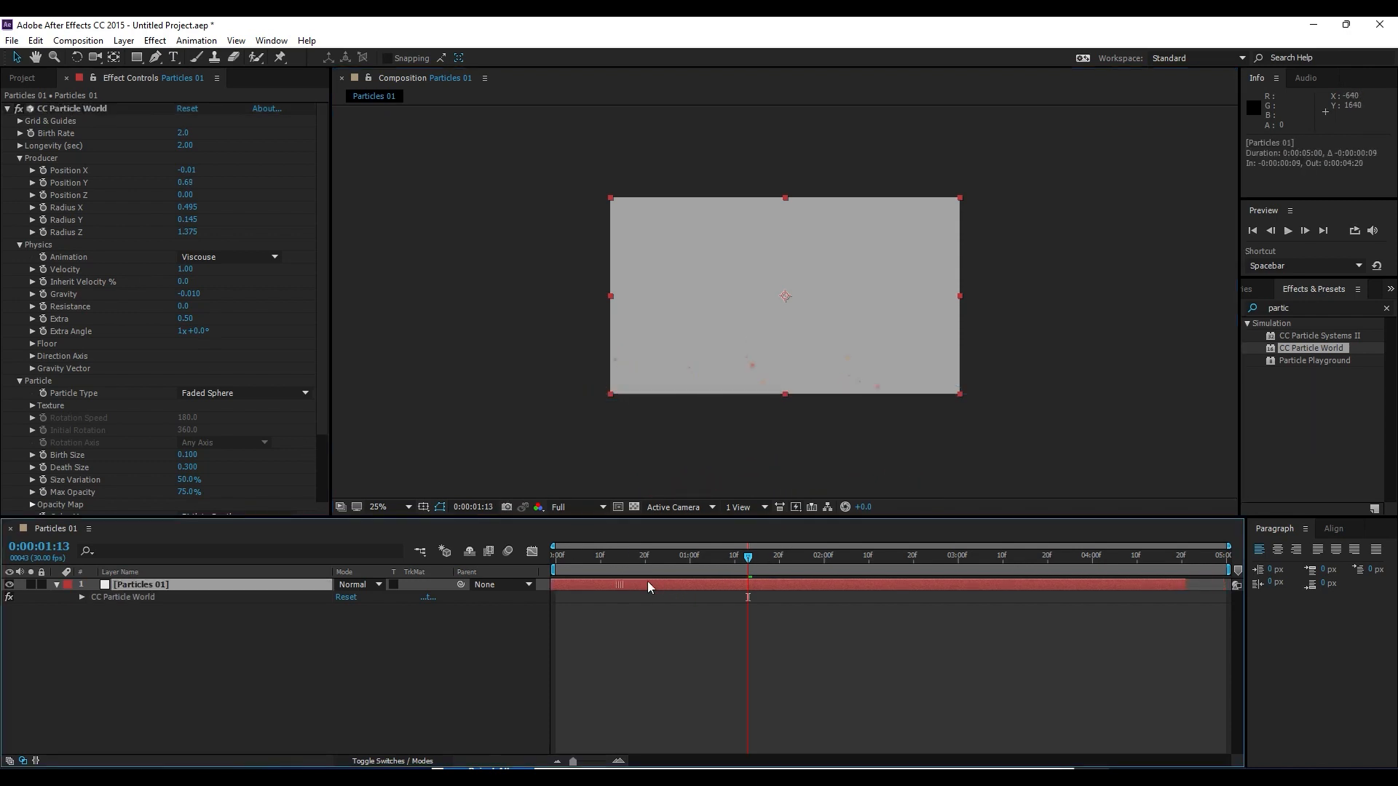
left_click_drag(649, 581, 661, 587)
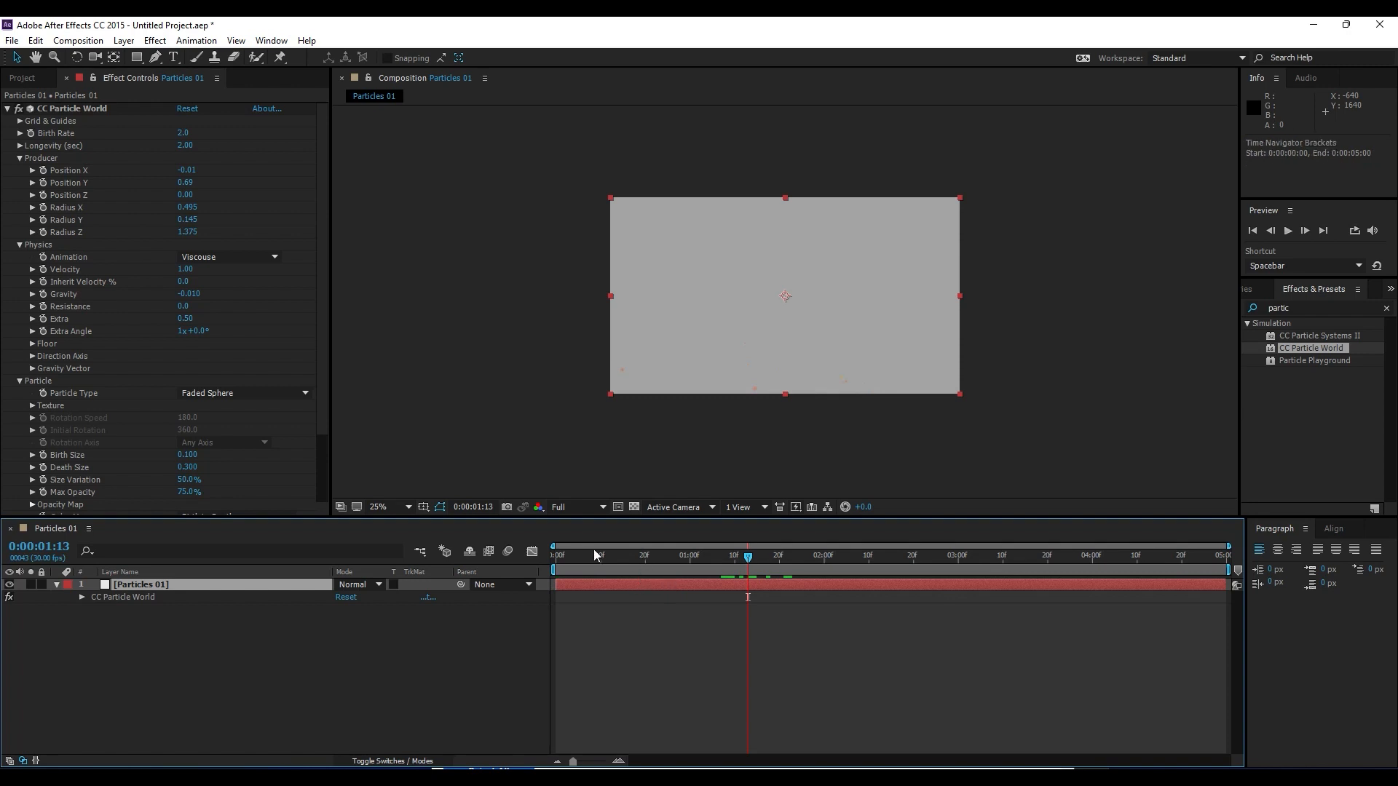
left_click_drag(579, 559, 658, 558)
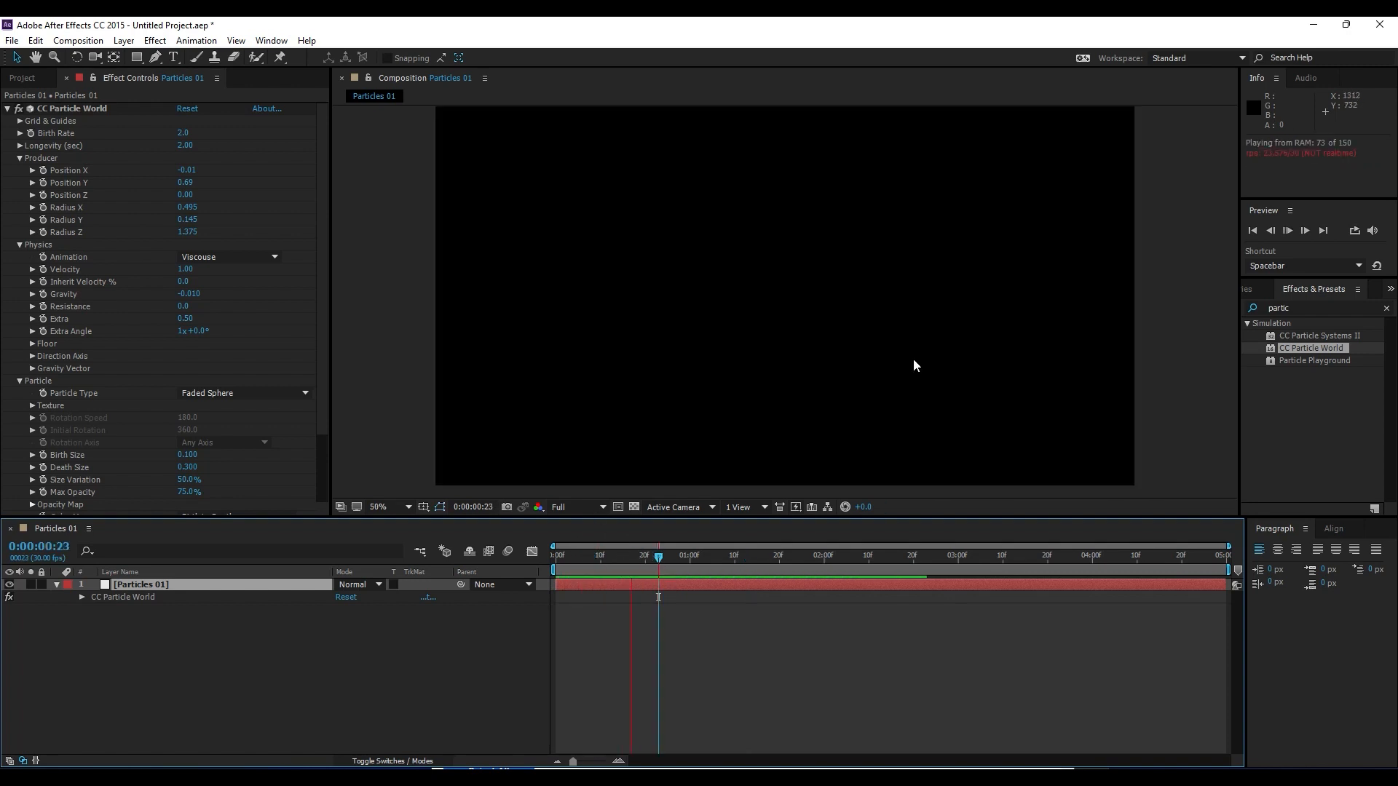
scroll(870, 444, "up", 1)
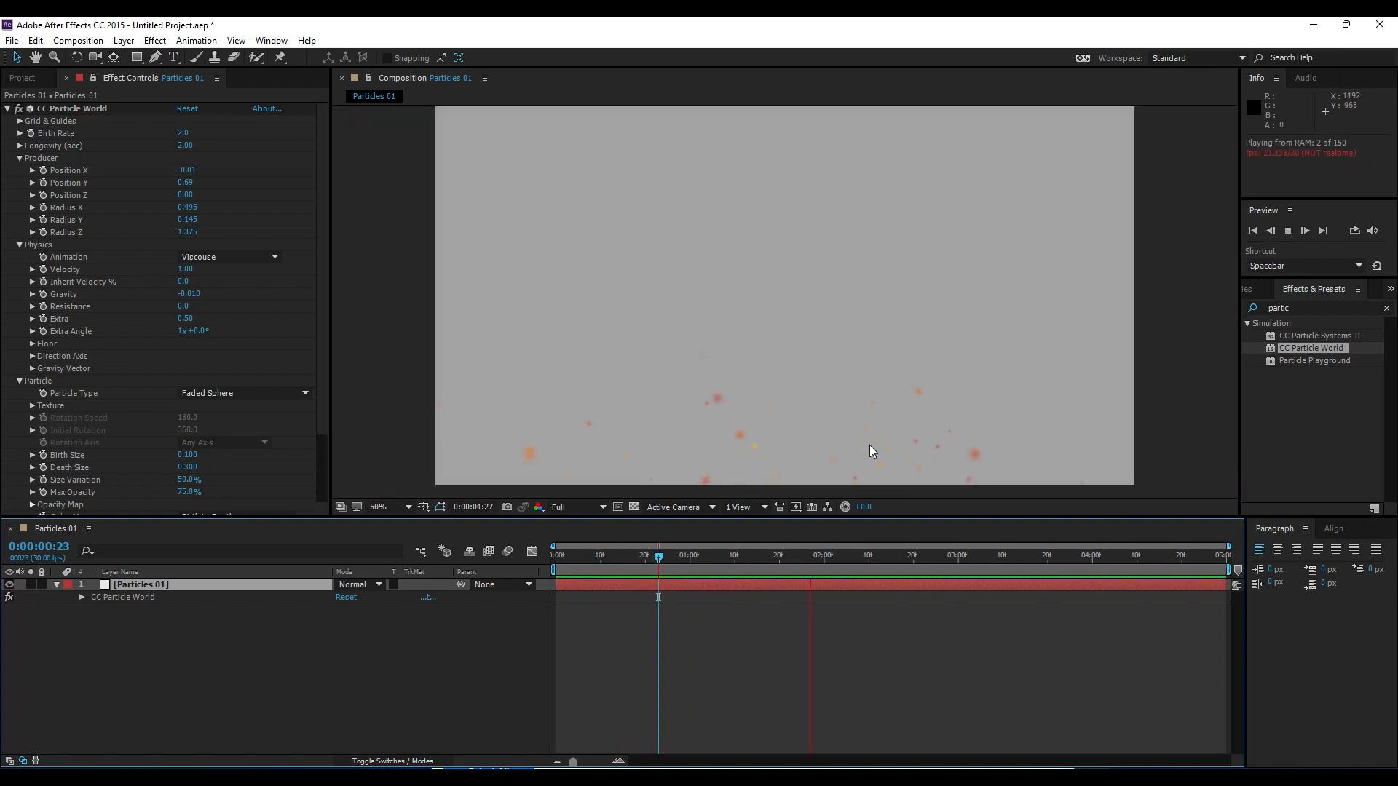
left_click_drag(744, 559, 984, 563)
Set the particle Longevity to 4 seconds and play back the result
left_click_drag(185, 146, 207, 146)
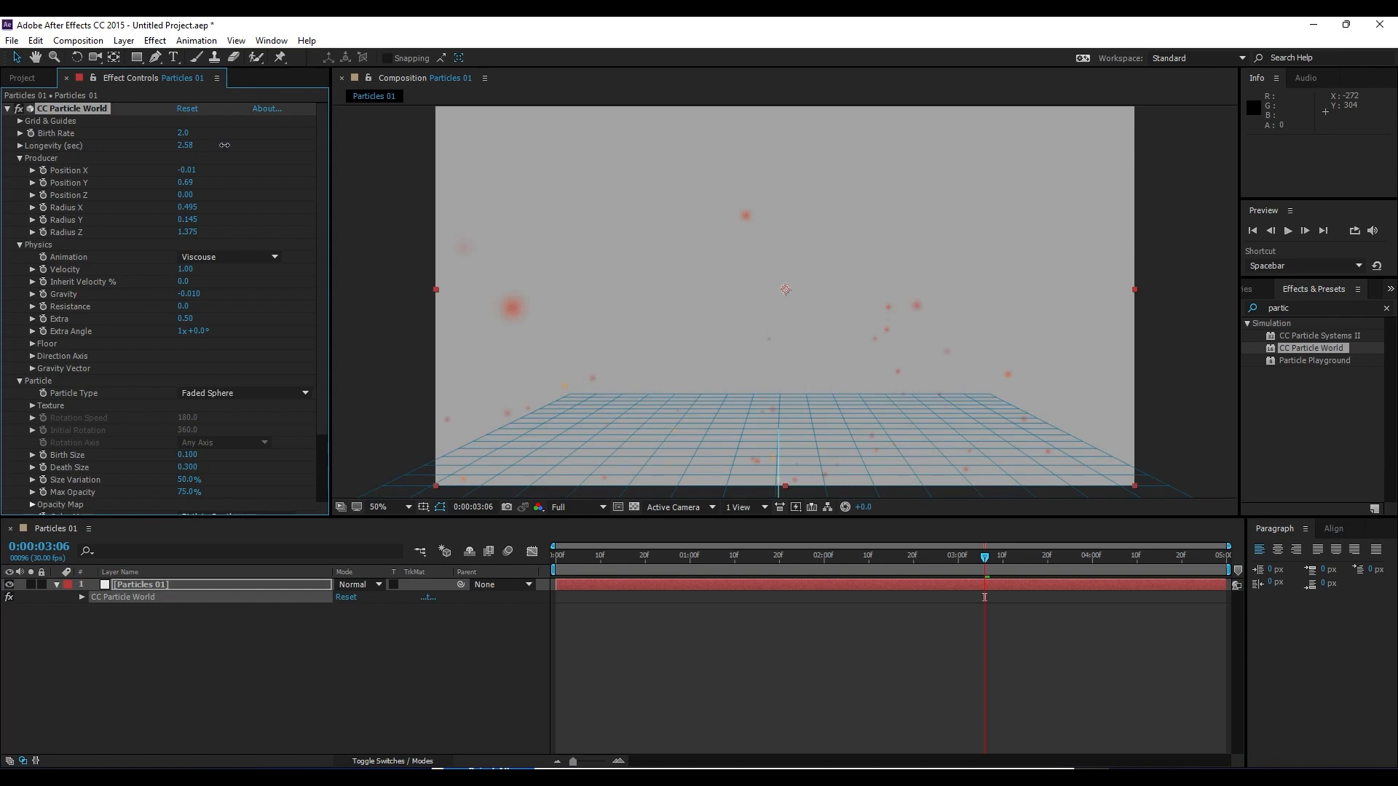
left_click(183, 146)
type("4")
left_click(312, 653)
key("space")
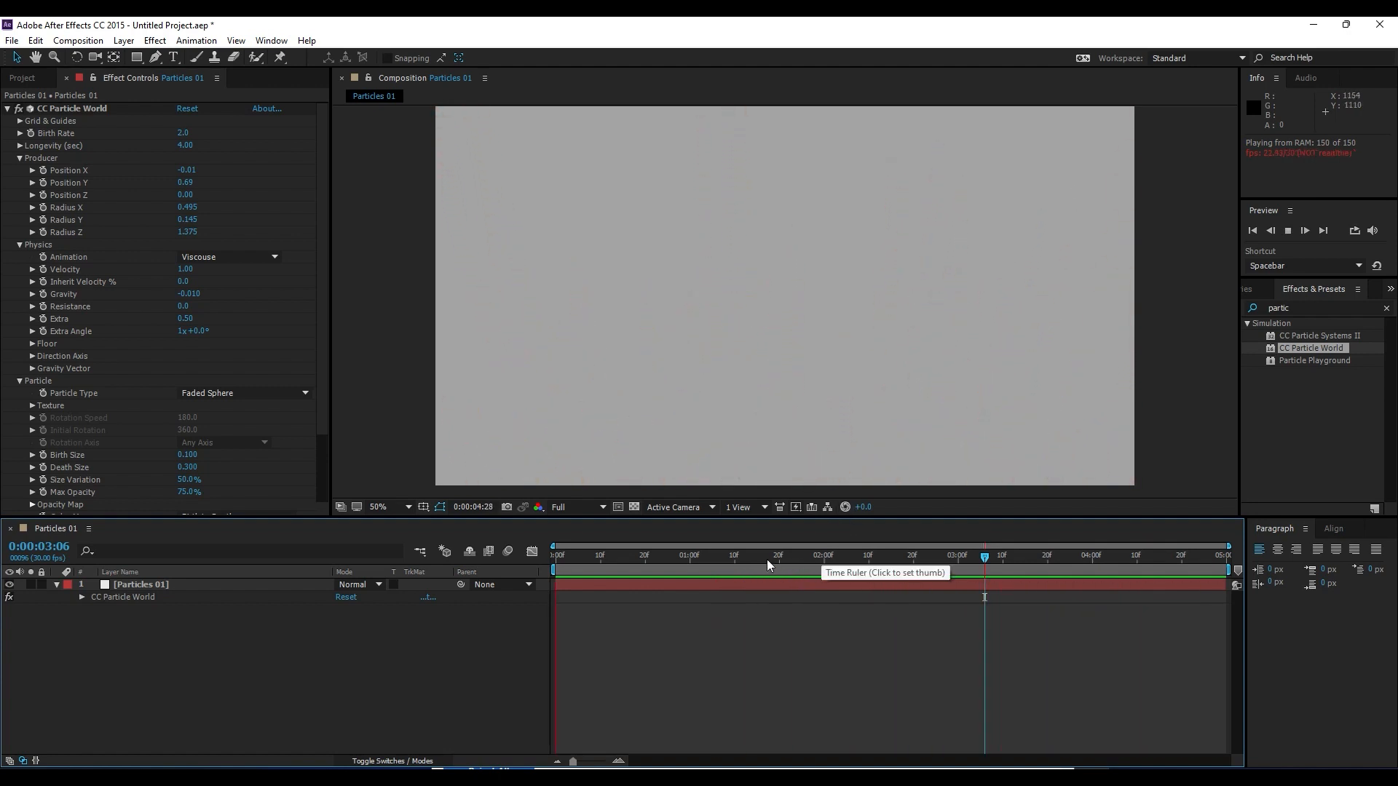
left_click(819, 560)
Import the video production ID_4882771.mp4 and place it beneath the Particles 01 layer in the composition
left_click(8, 109)
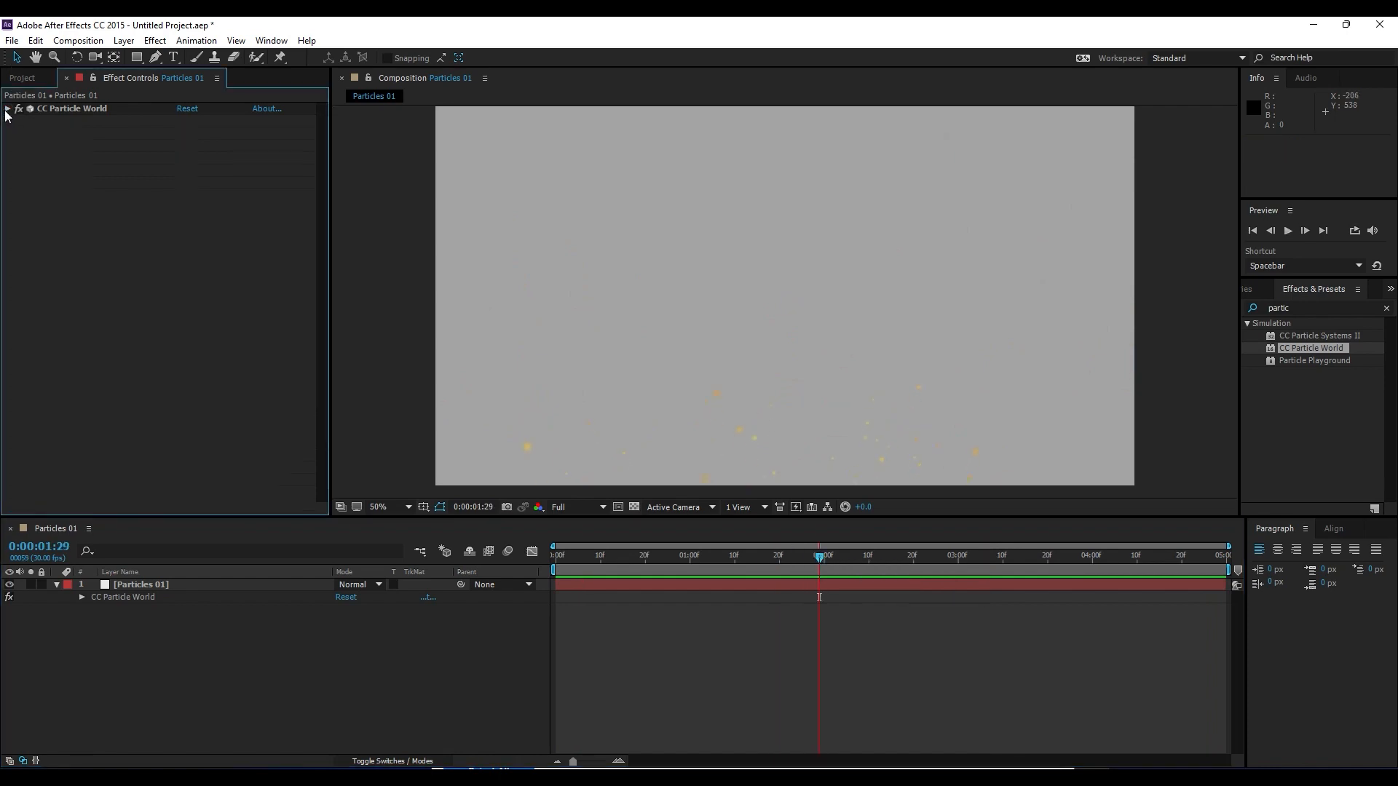
left_click(67, 77)
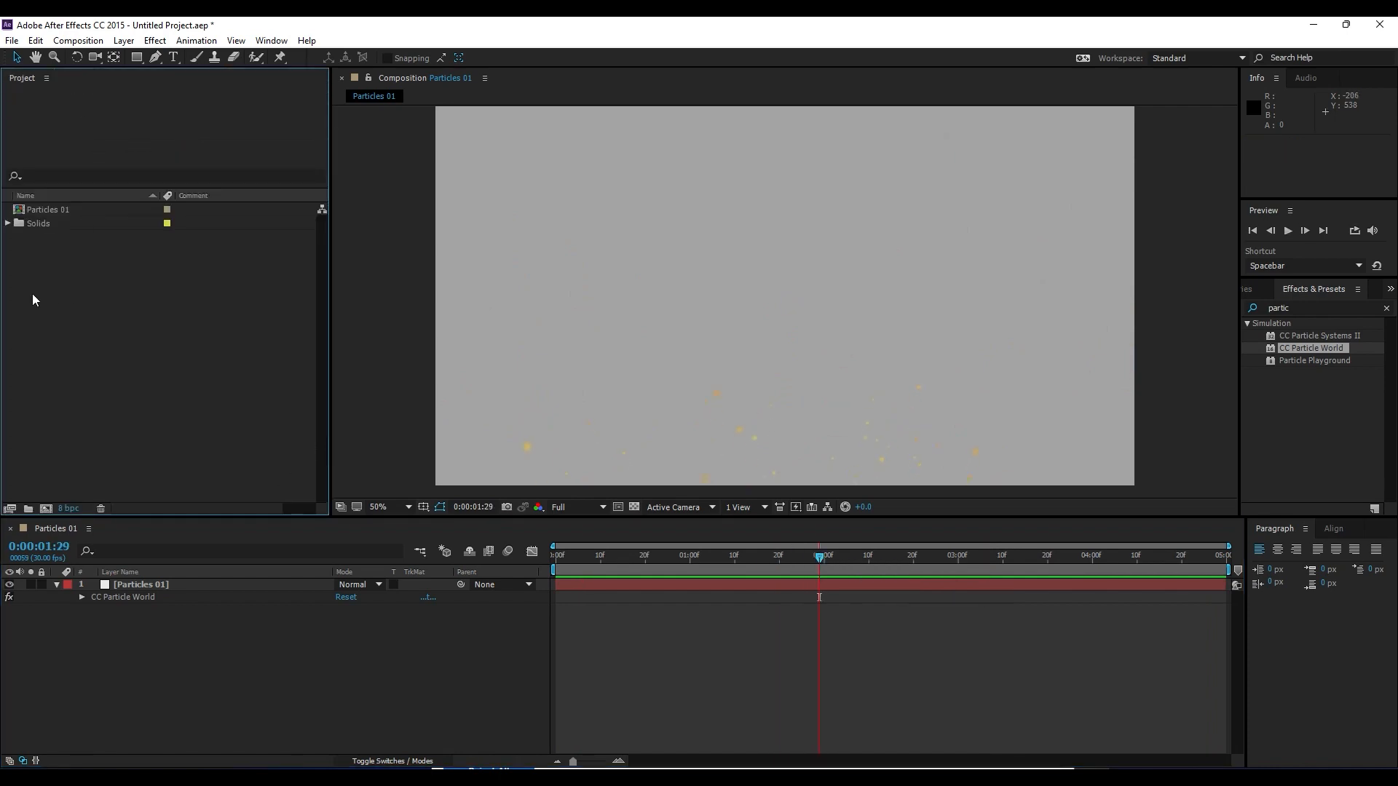
double_click(133, 325)
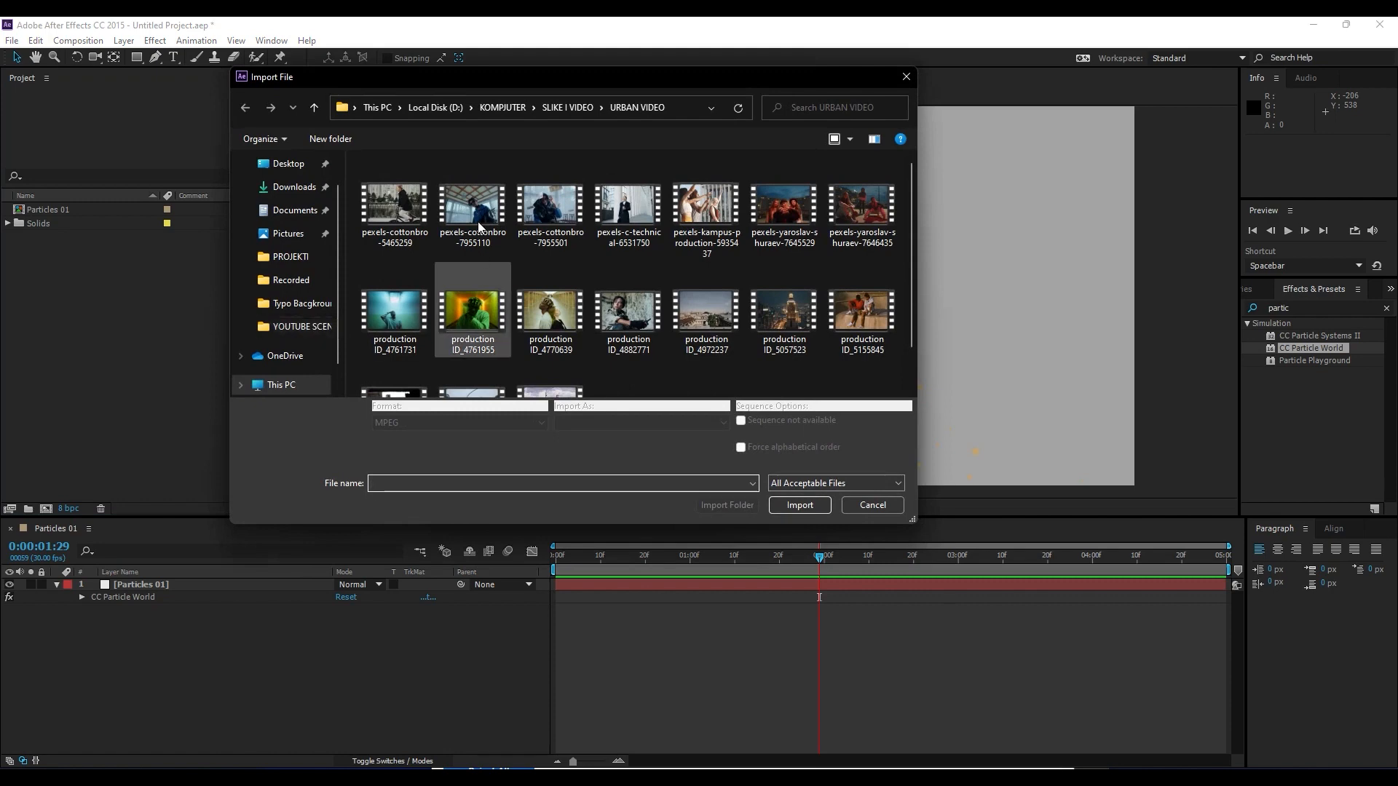
left_click(616, 319)
left_click(800, 504)
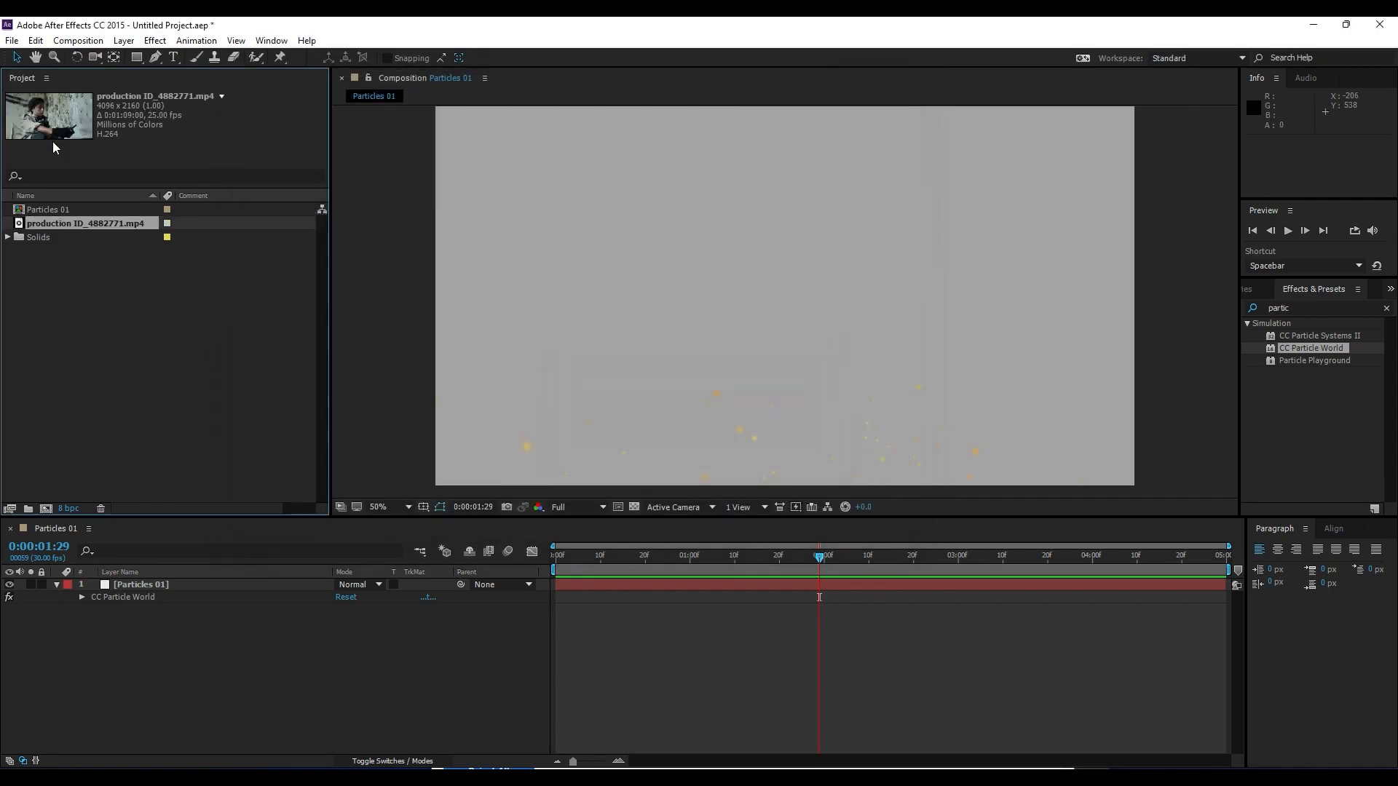
left_click_drag(72, 221, 220, 688)
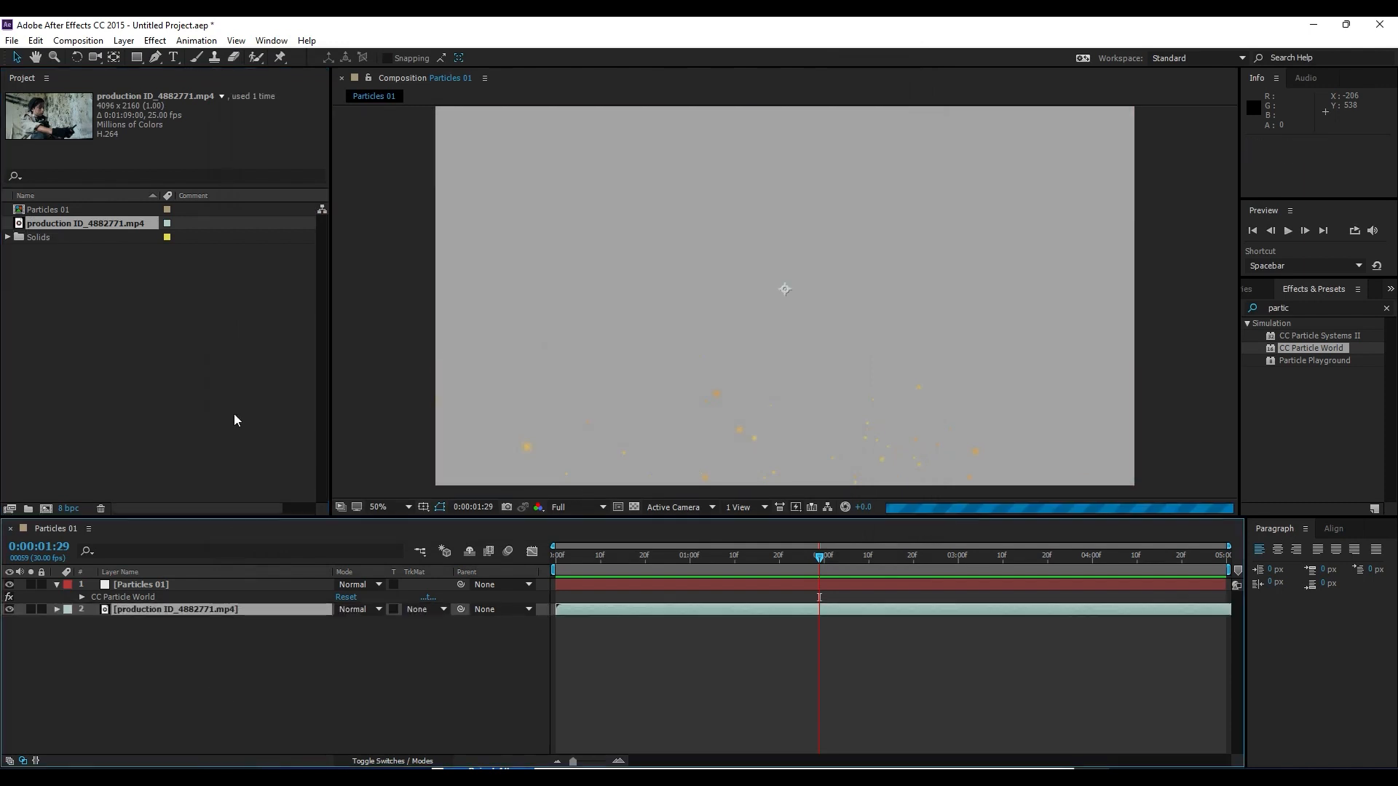
Scale the footage layer to 53%, fit the composition in the viewer and preview the particles over it
scroll(828, 466, "down", 2)
key("s")
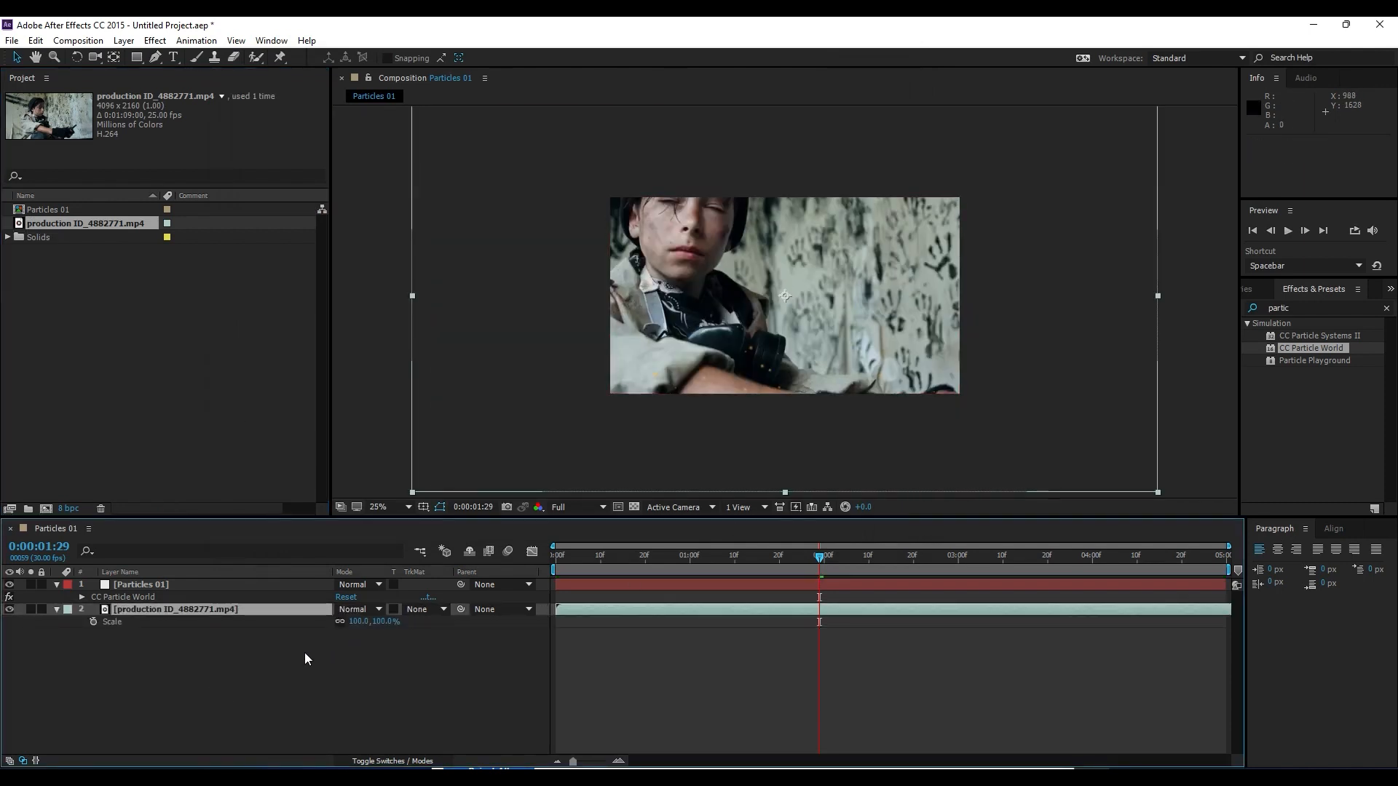
left_click_drag(361, 626, 321, 624)
left_click_drag(602, 570, 861, 567)
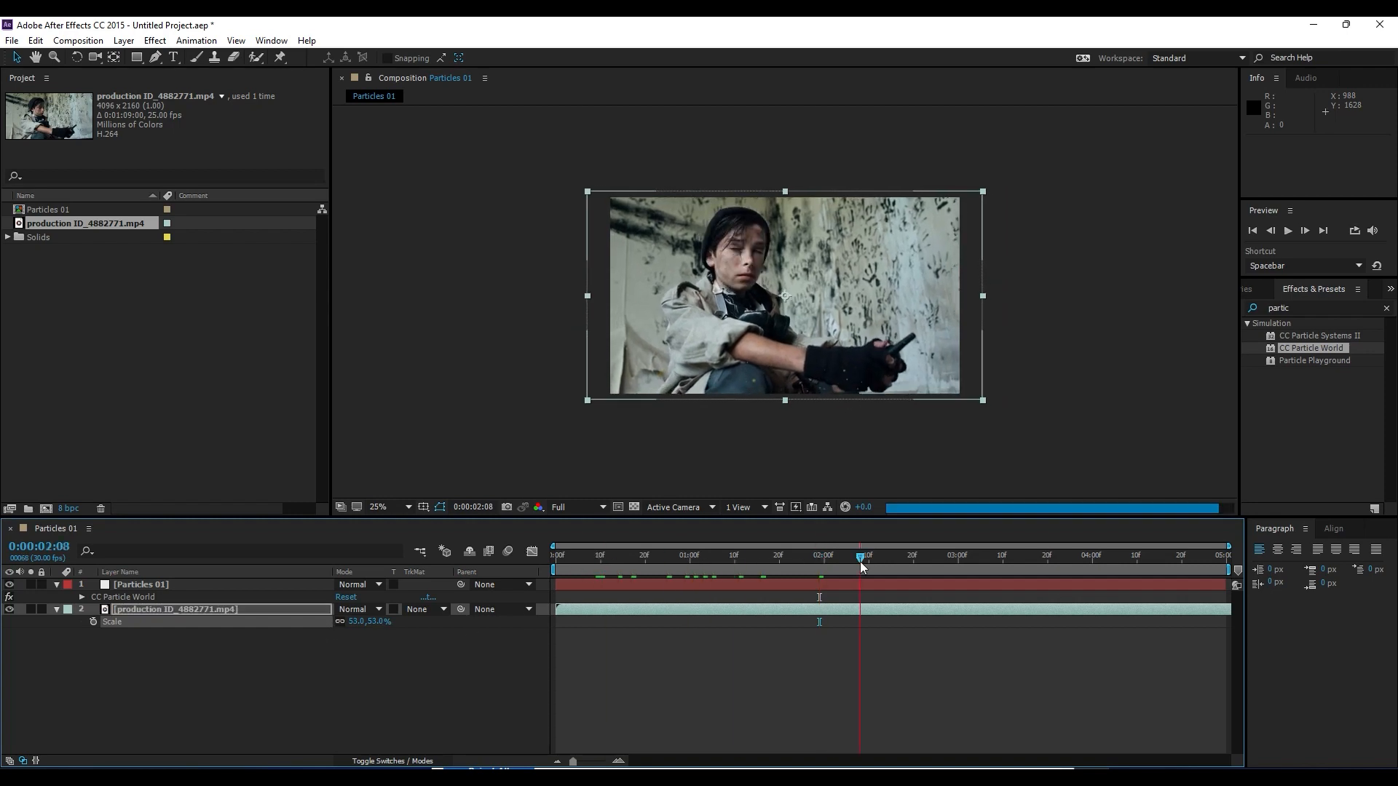
left_click(387, 507)
left_click(421, 252)
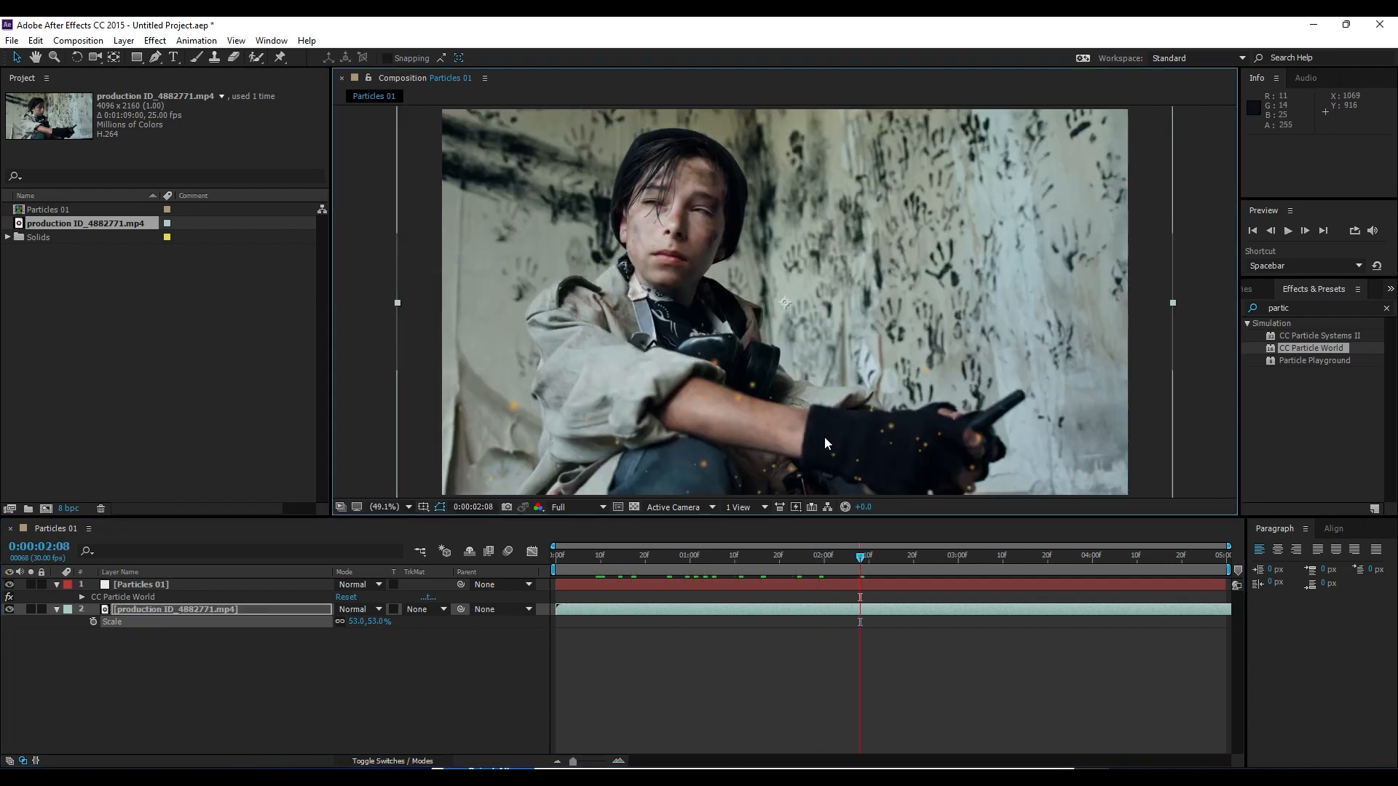
key("space")
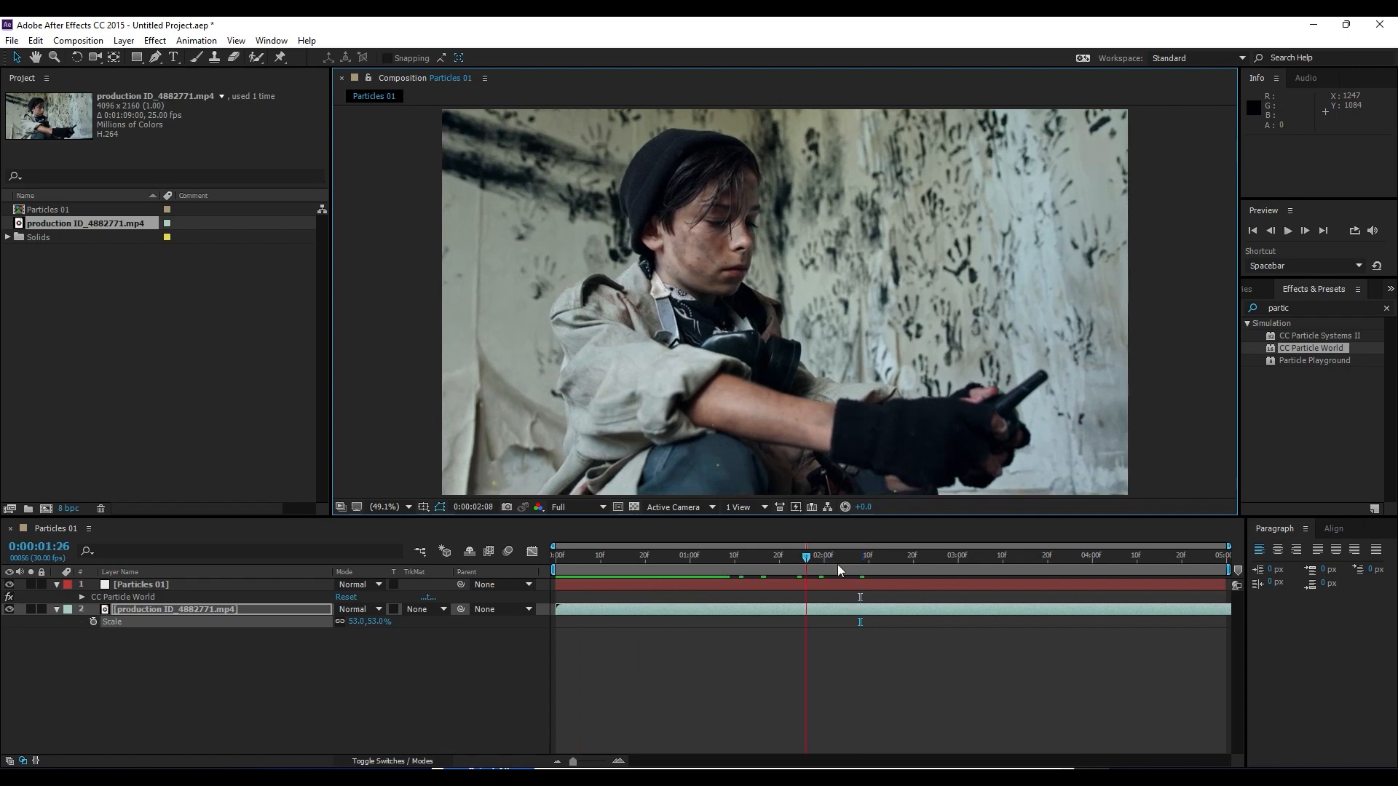
left_click_drag(838, 565, 1030, 557)
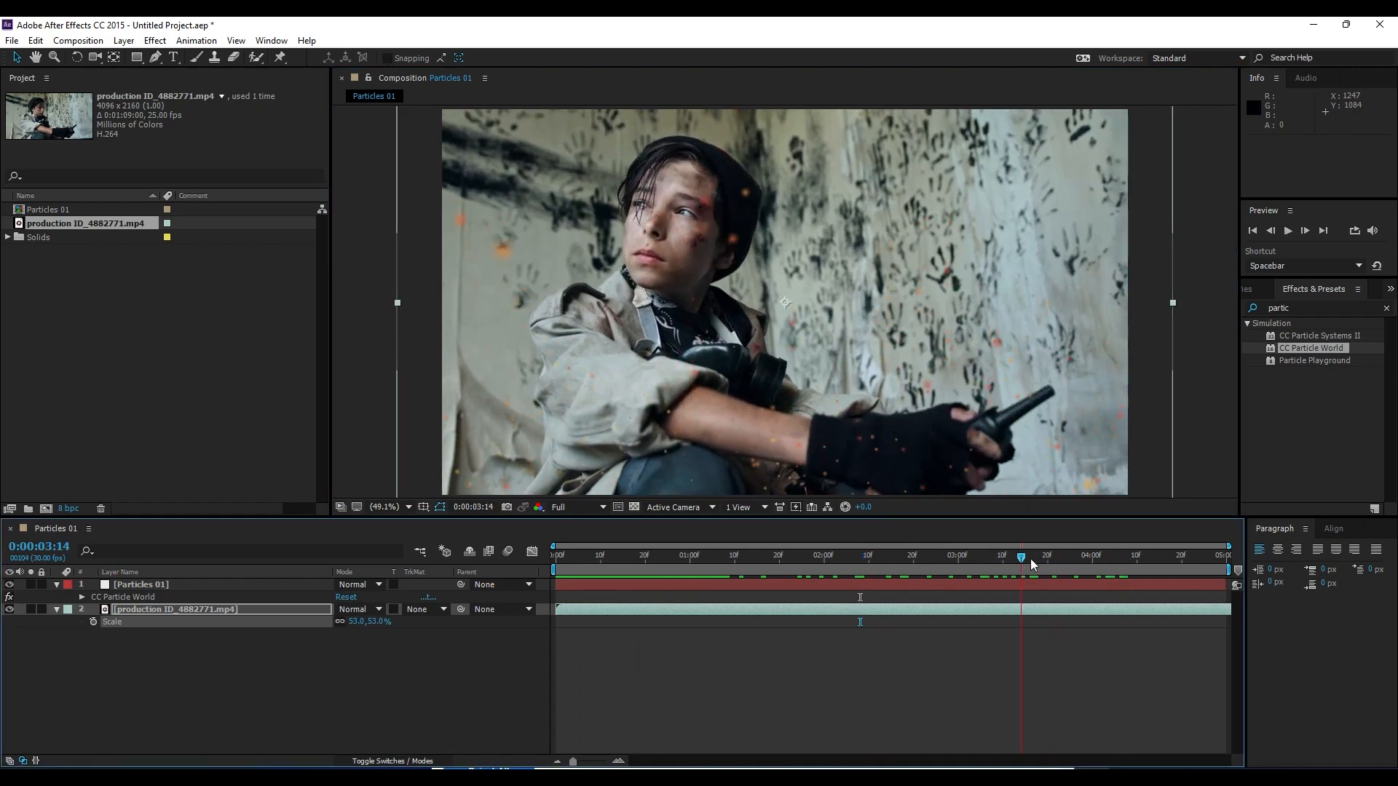
Set the particle producer's Radius Y to 0.465 and Radius Z to 2.005, and preview the spread over the footage
left_click(169, 586)
key("F3")
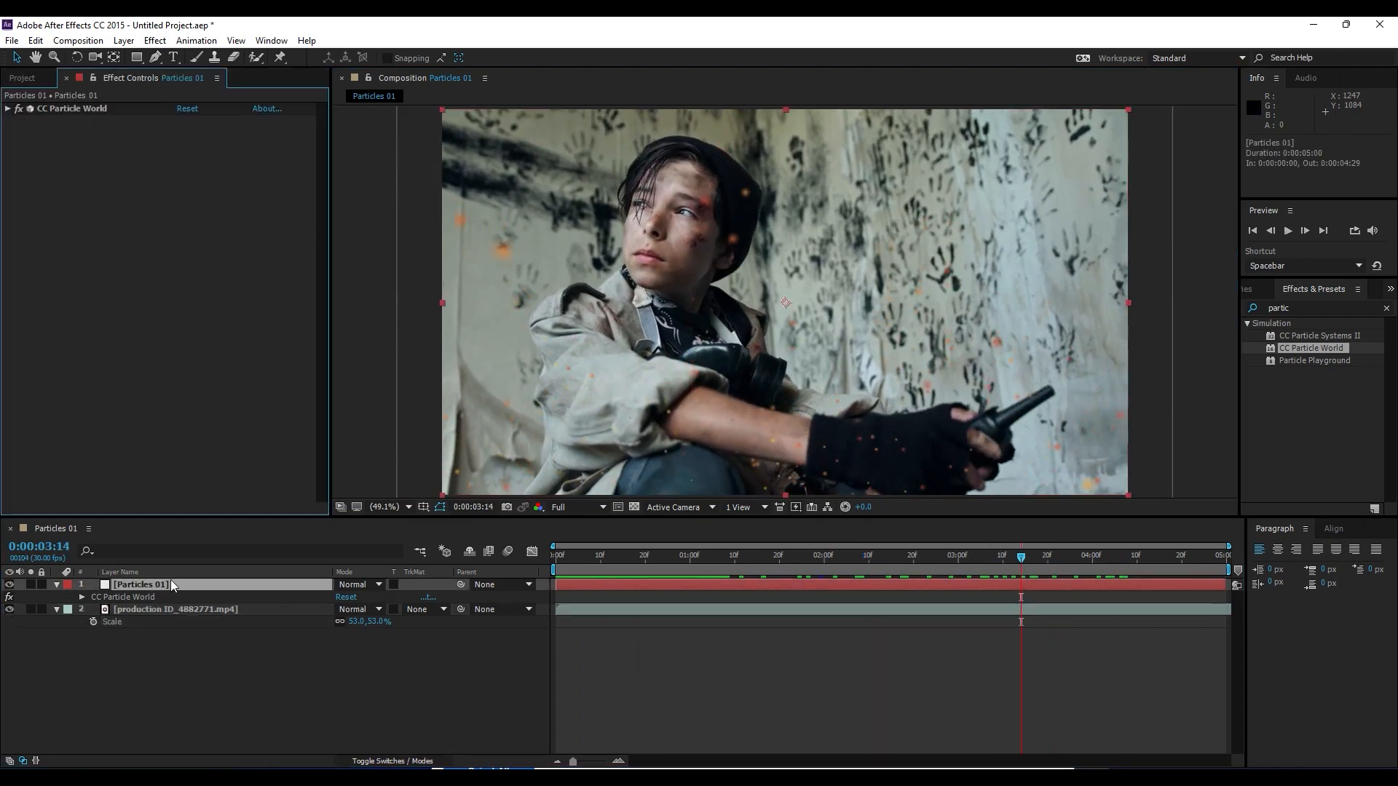
left_click(7, 109)
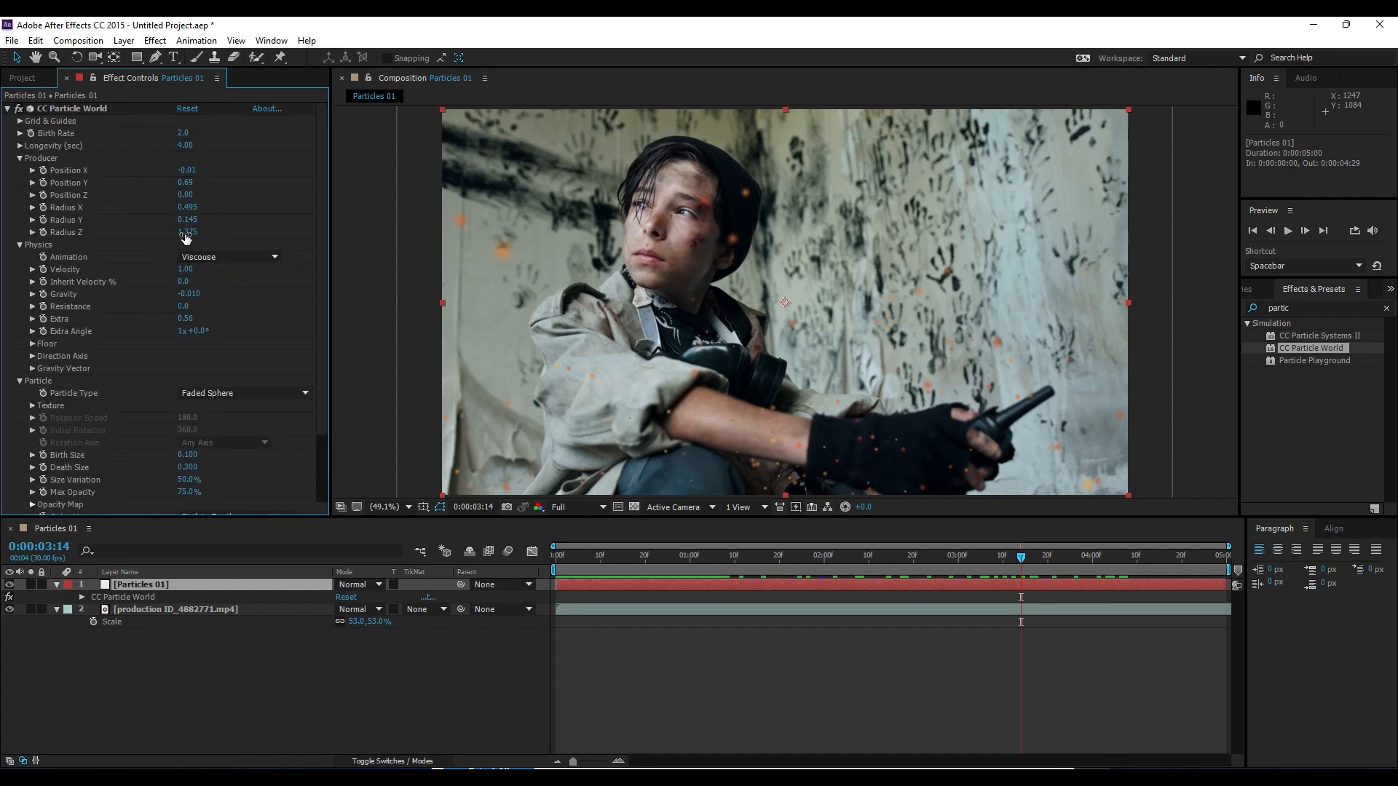
left_click_drag(185, 234, 213, 224)
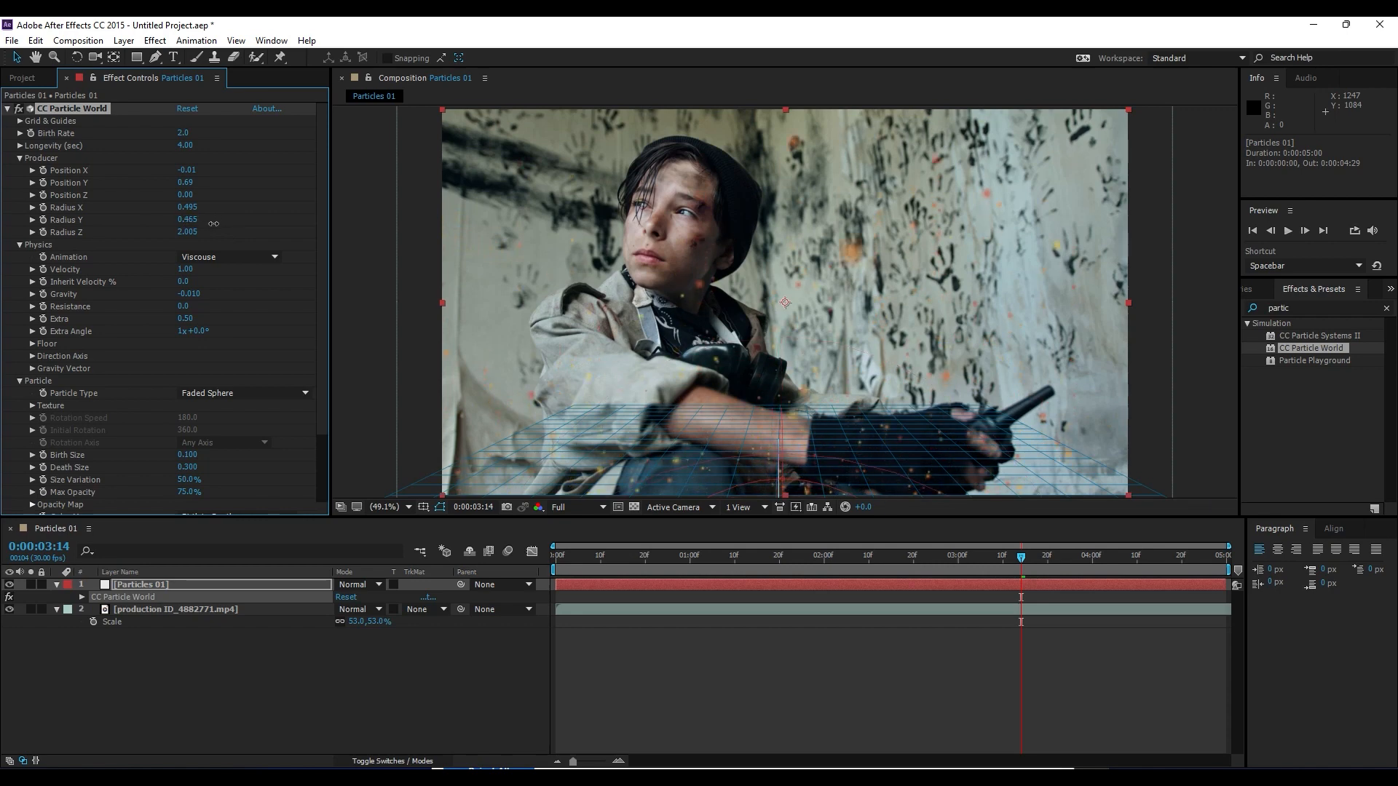
key("space")
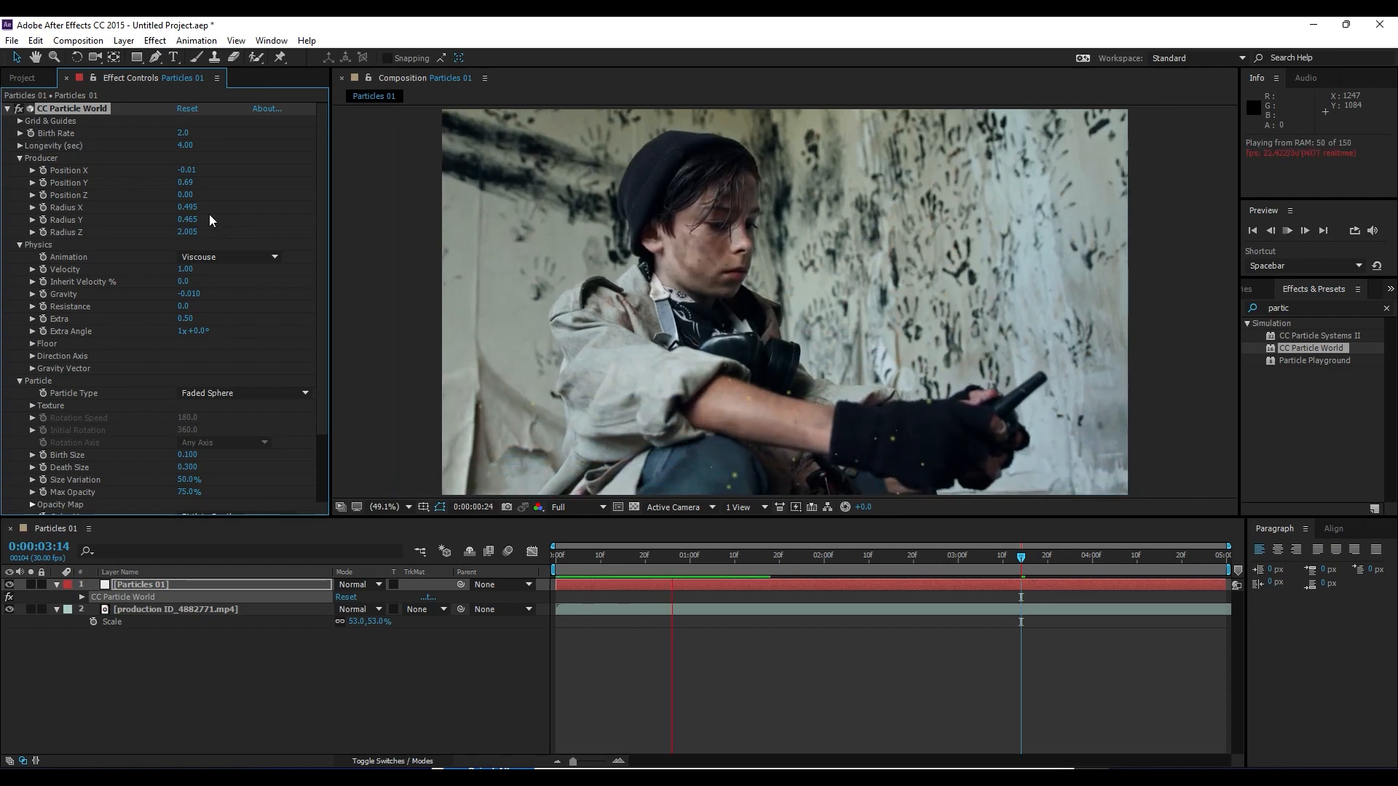
key("space")
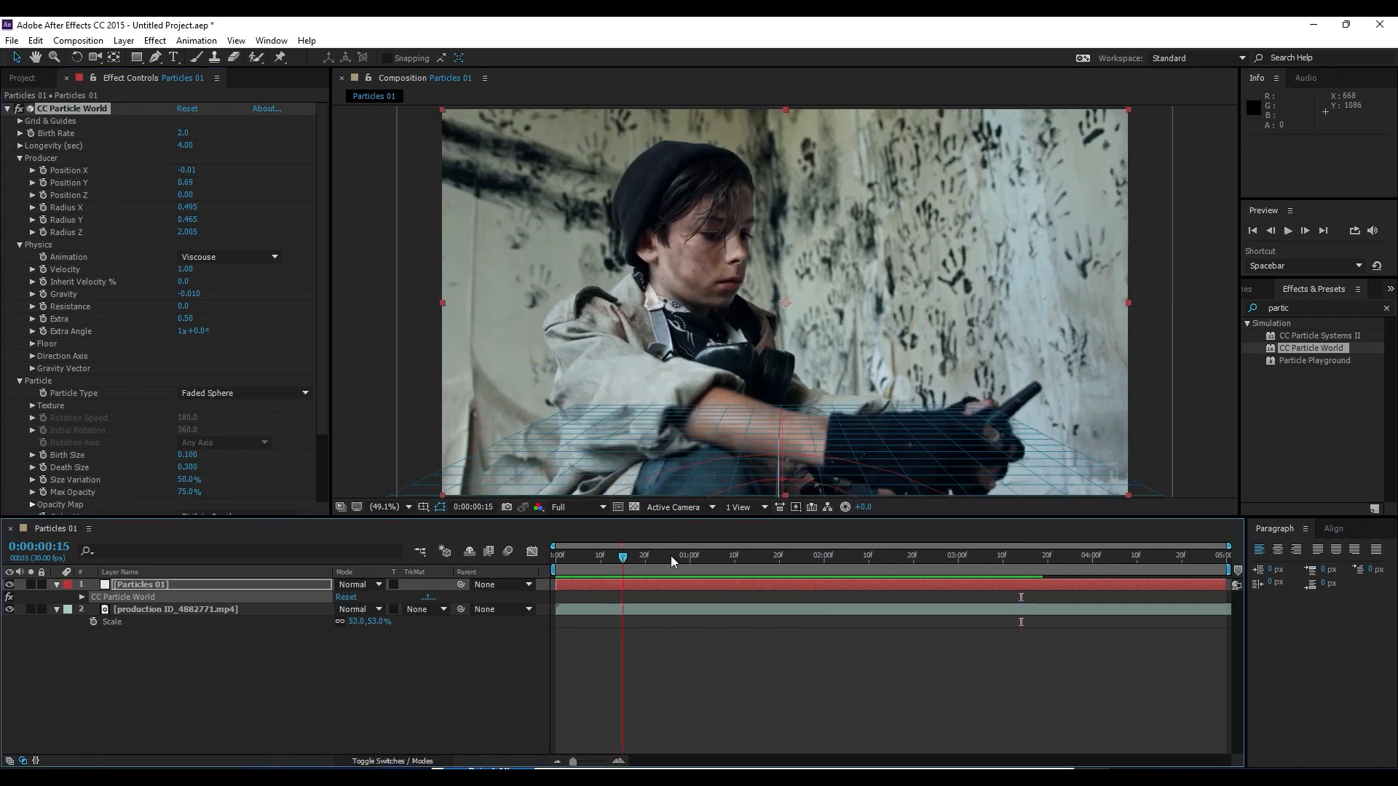
Apply the Glow effect to the Particles 01 layer below CC Particle World and scrub through the footage to check it
left_click(1311, 308)
type("glow")
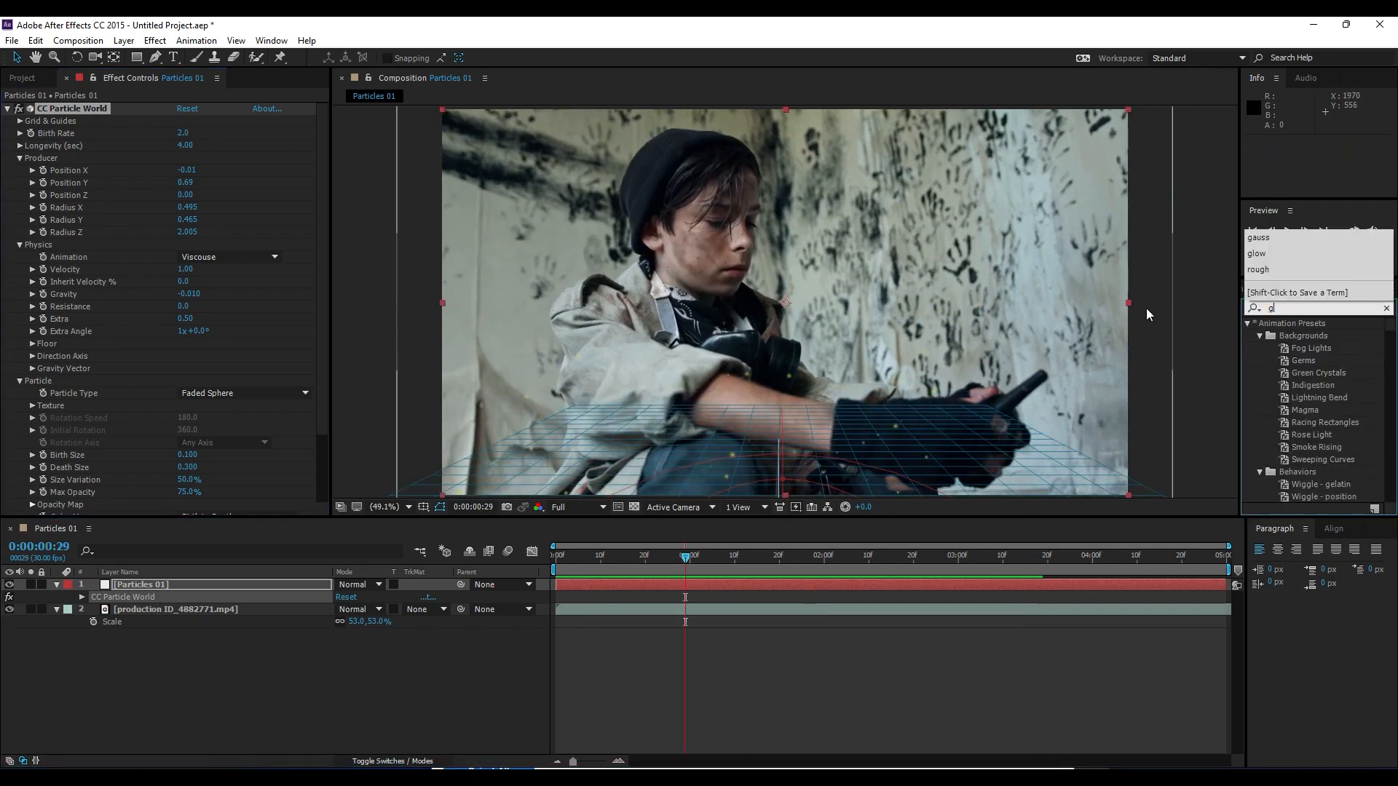
left_click(7, 109)
left_click(1287, 374)
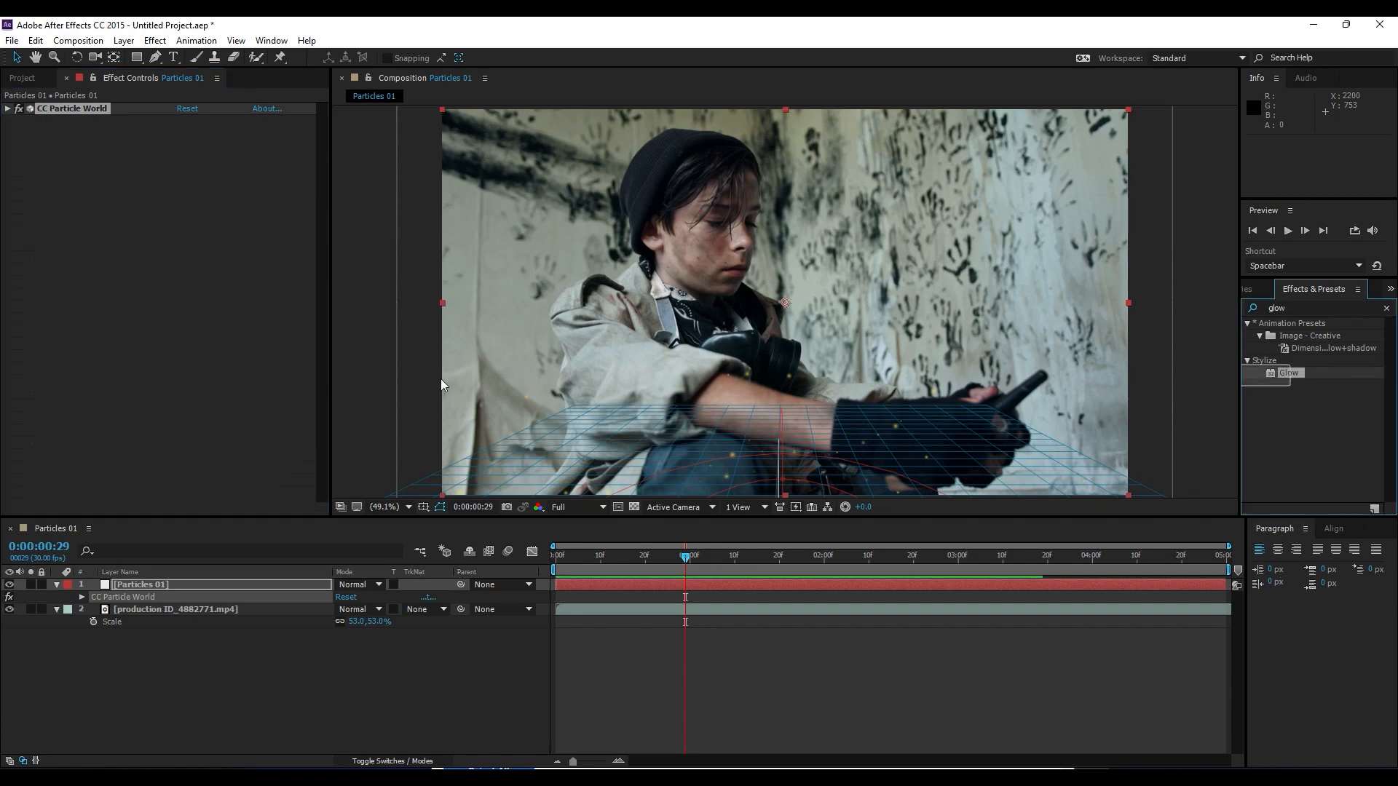
left_click_drag(442, 385, 174, 353)
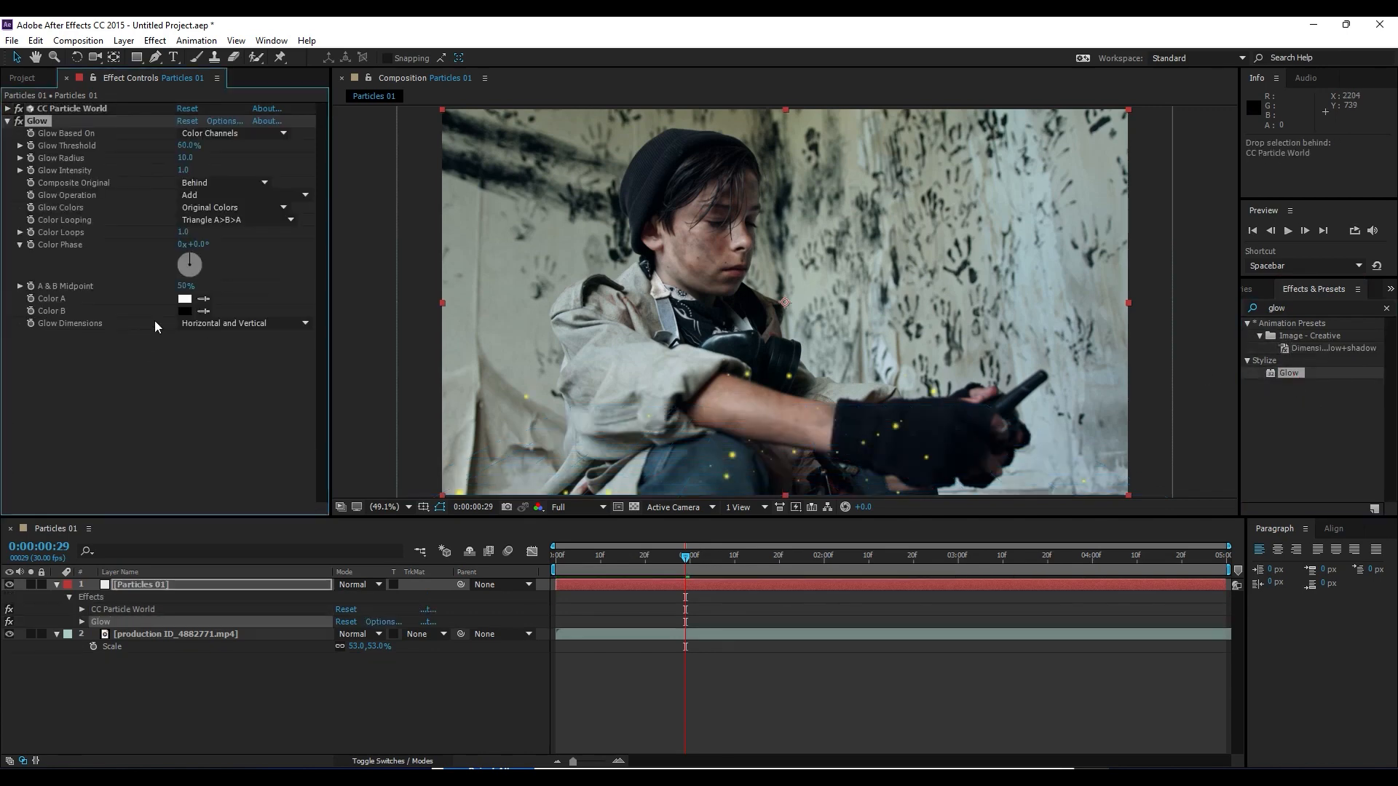
left_click_drag(685, 557, 1003, 561)
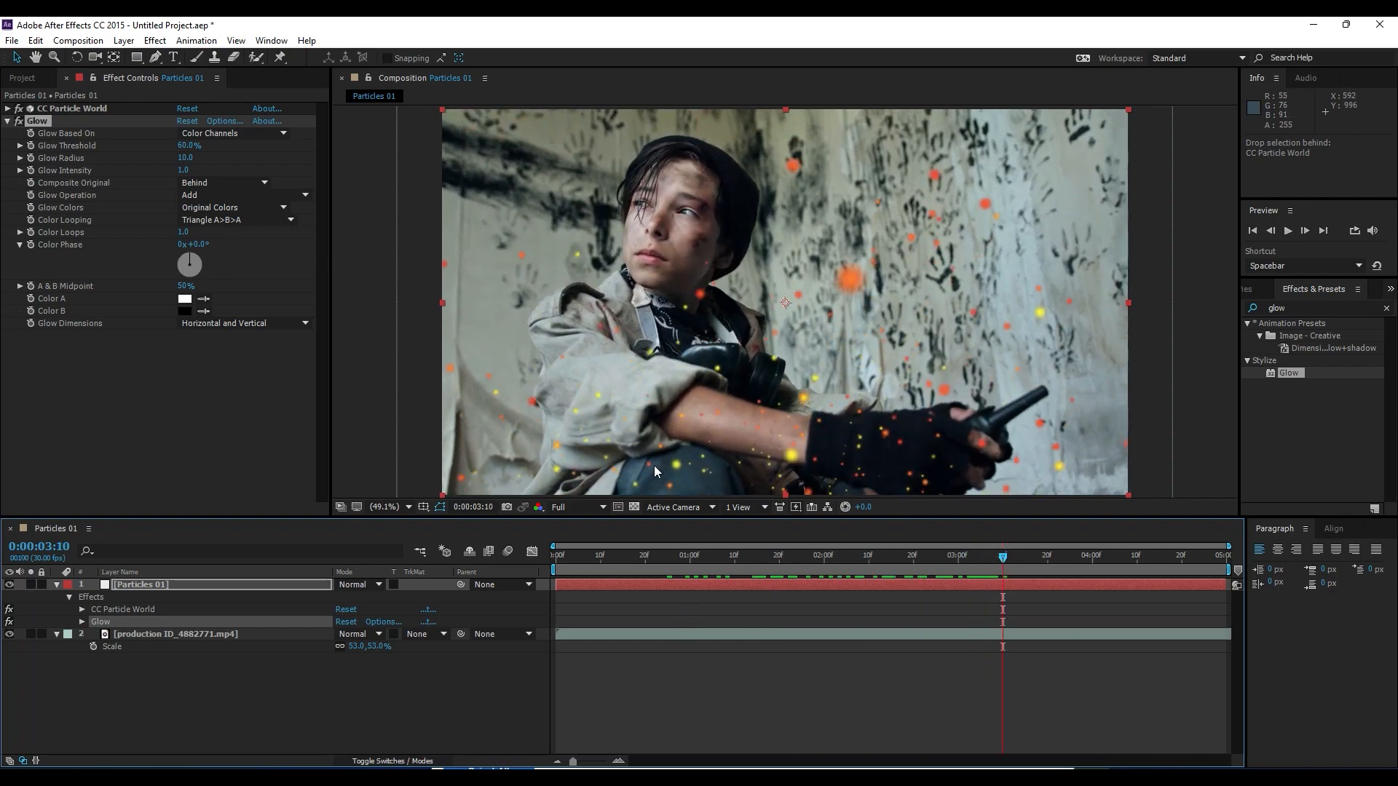
Add the Simple Choker effect between CC Particle World and Glow, and set its Choke Matte to 0.60
left_click_drag(1331, 306, 1147, 307)
type("simpl")
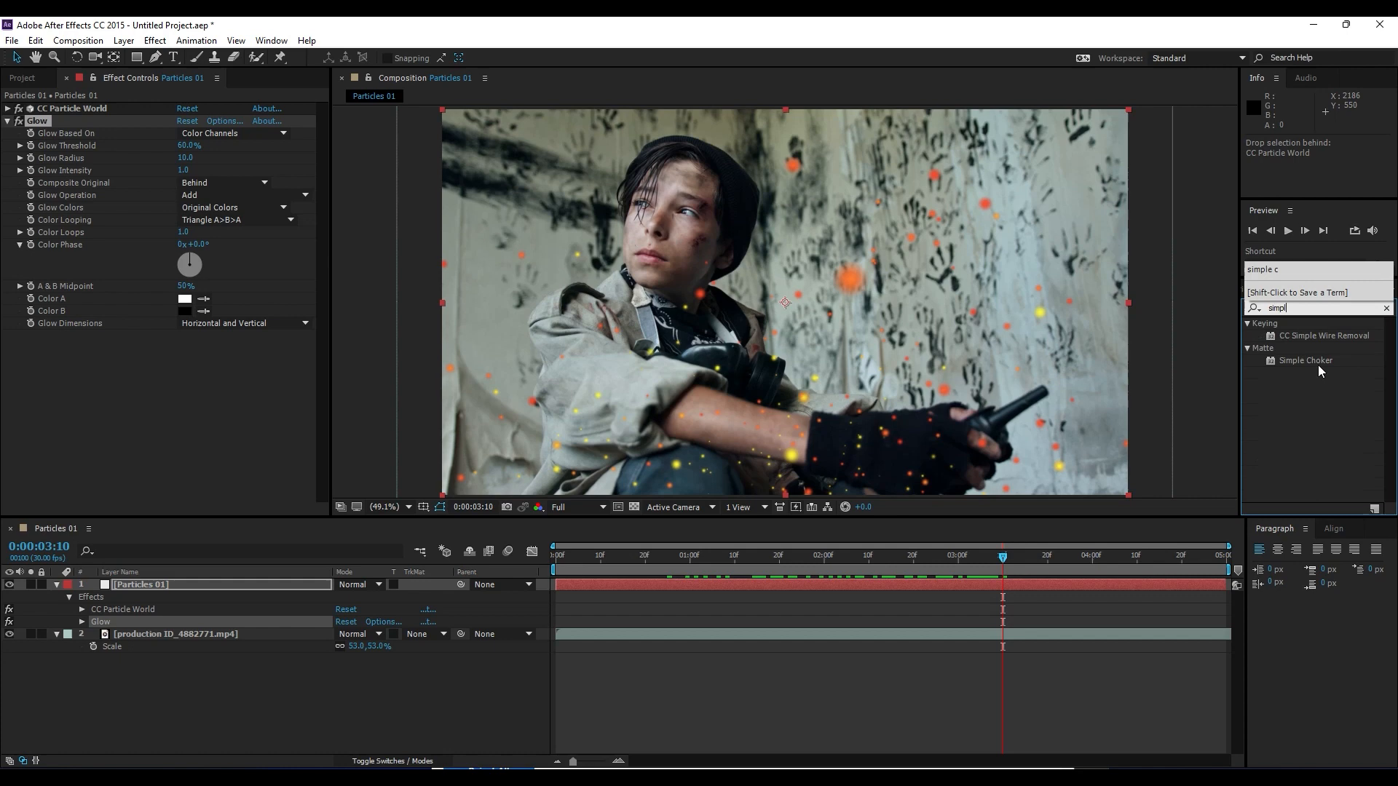
left_click_drag(1319, 361, 89, 116)
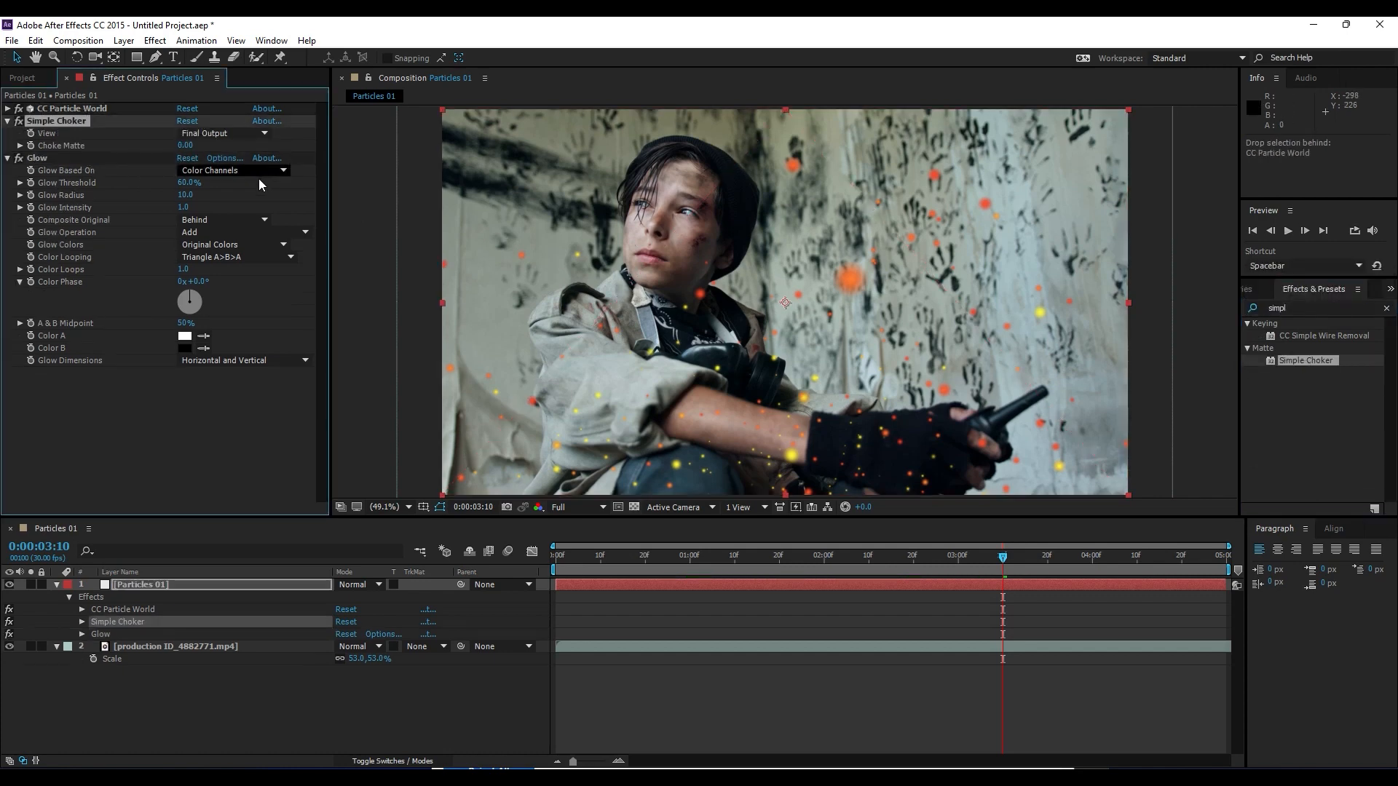
left_click_drag(198, 145, 197, 148)
left_click(172, 403)
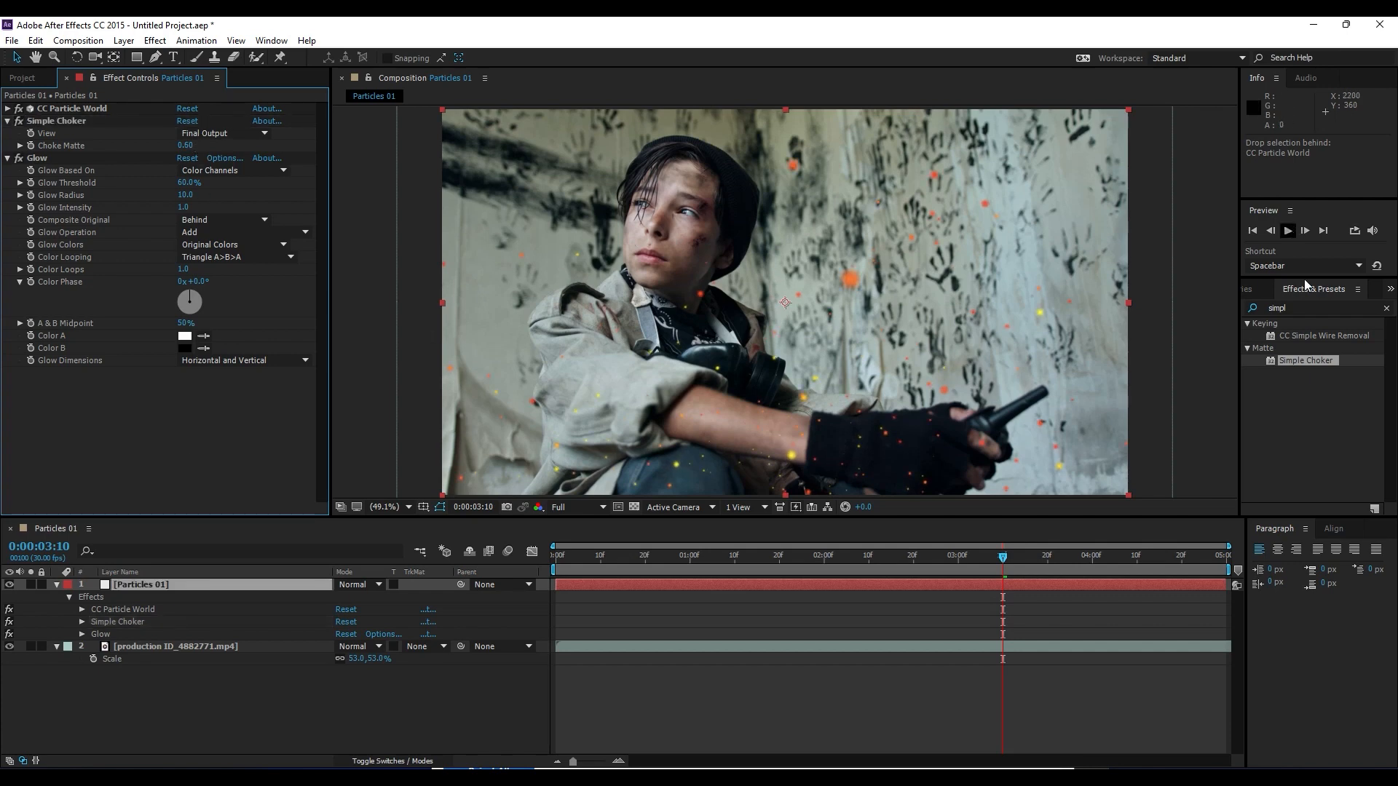
Add the Tritone effect below Glow, set its Midtones to white (FFFFFF), and preview the particles
left_click(1303, 308)
type("trito")
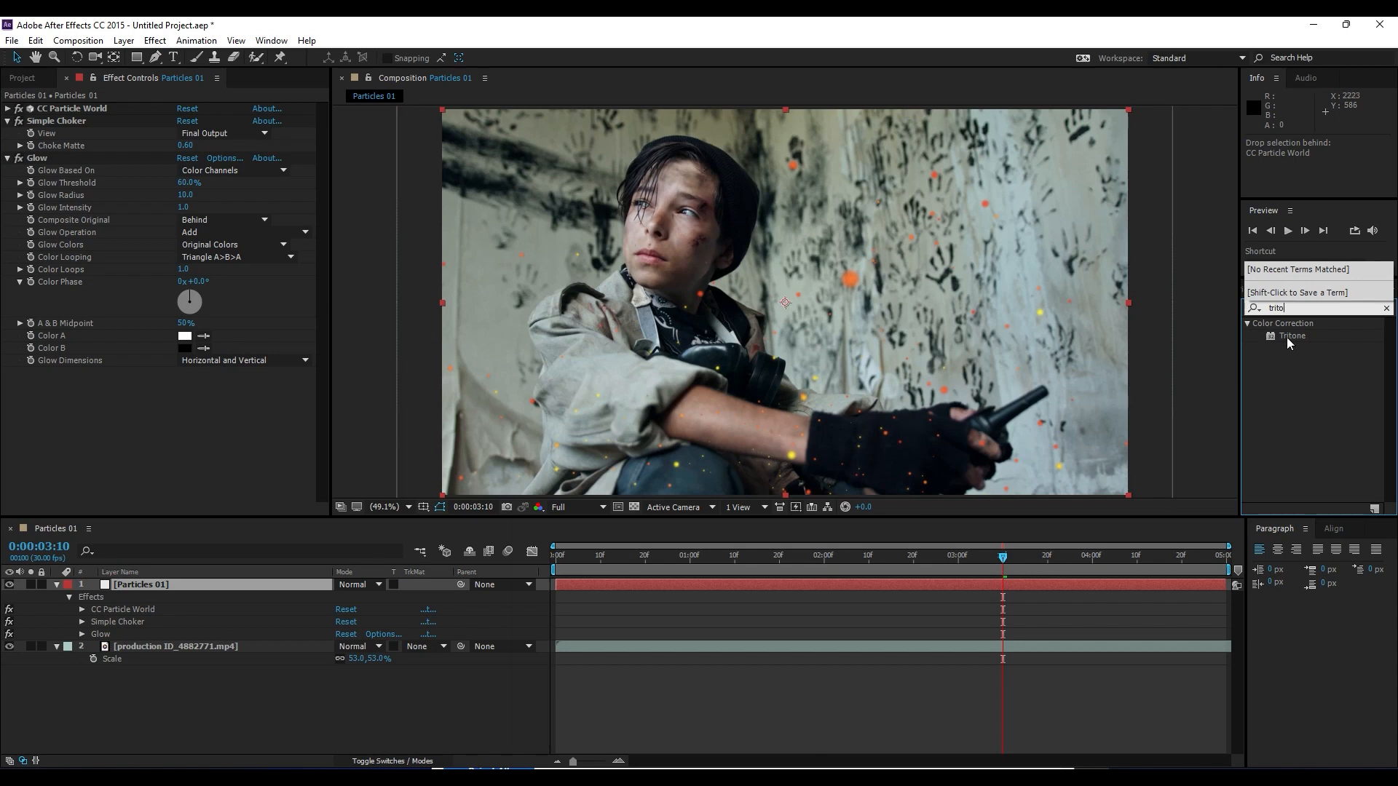
left_click_drag(1286, 338, 168, 300)
left_click(187, 399)
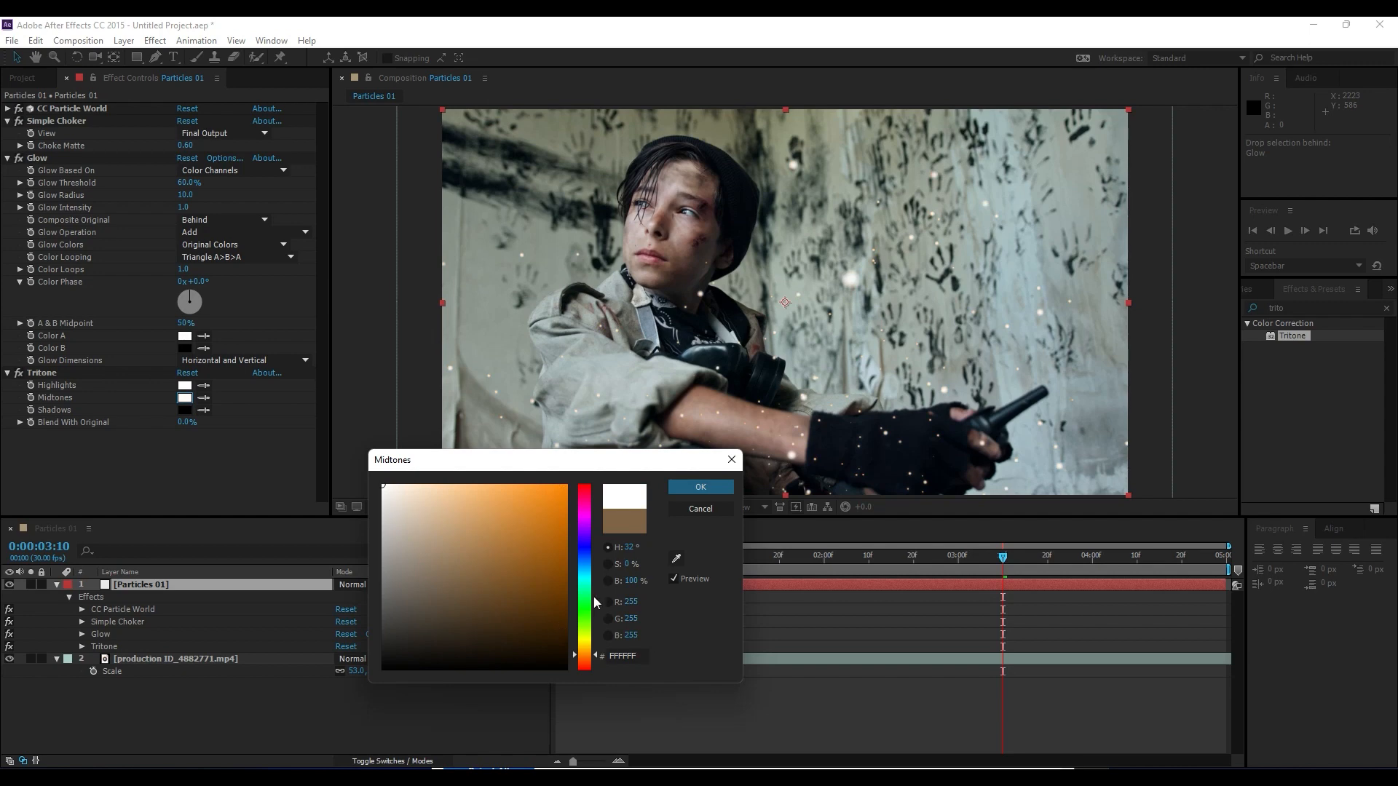
left_click_drag(594, 601, 592, 610)
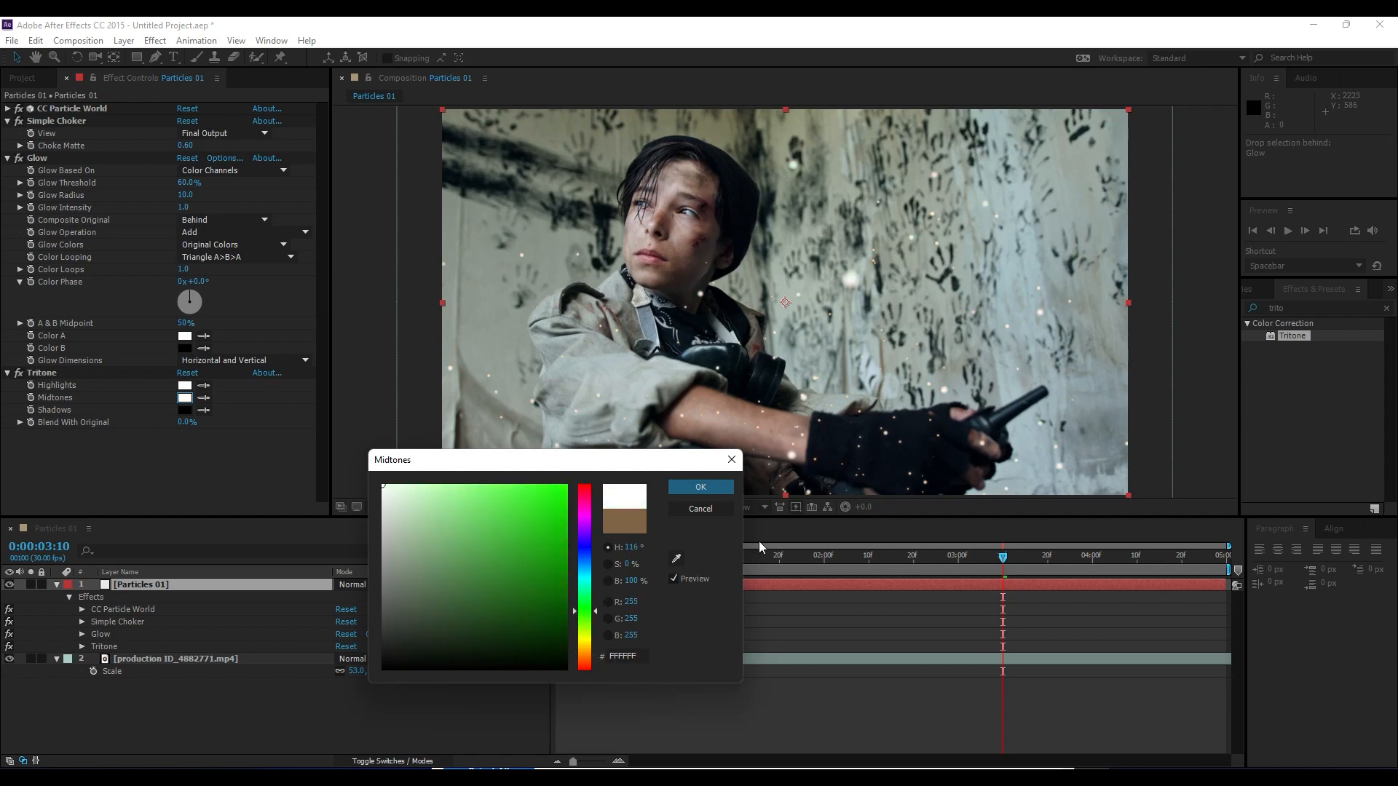
left_click(699, 488)
key("space")
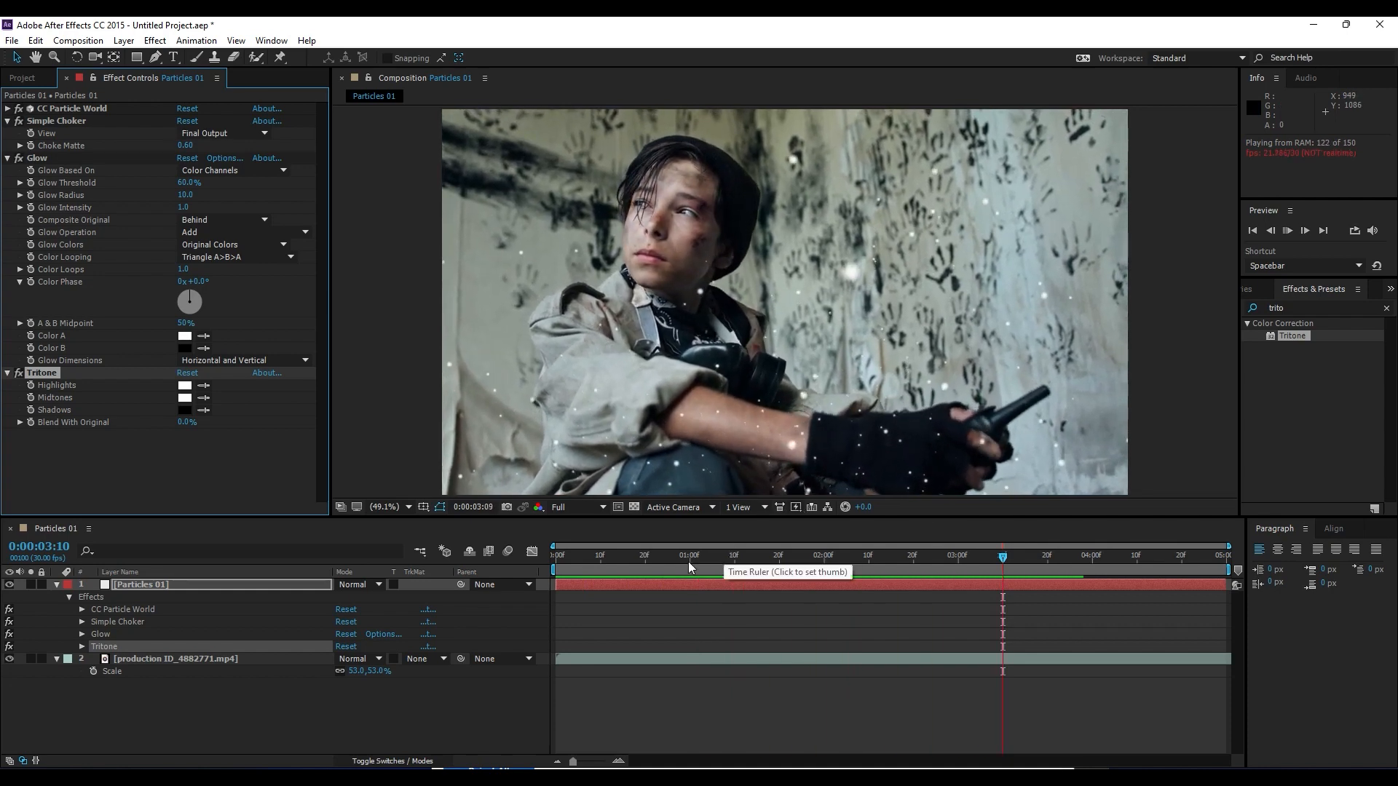
Duplicate the Particles 01 layer and move the copy about 440 px to the left in the composition
left_click(7, 121)
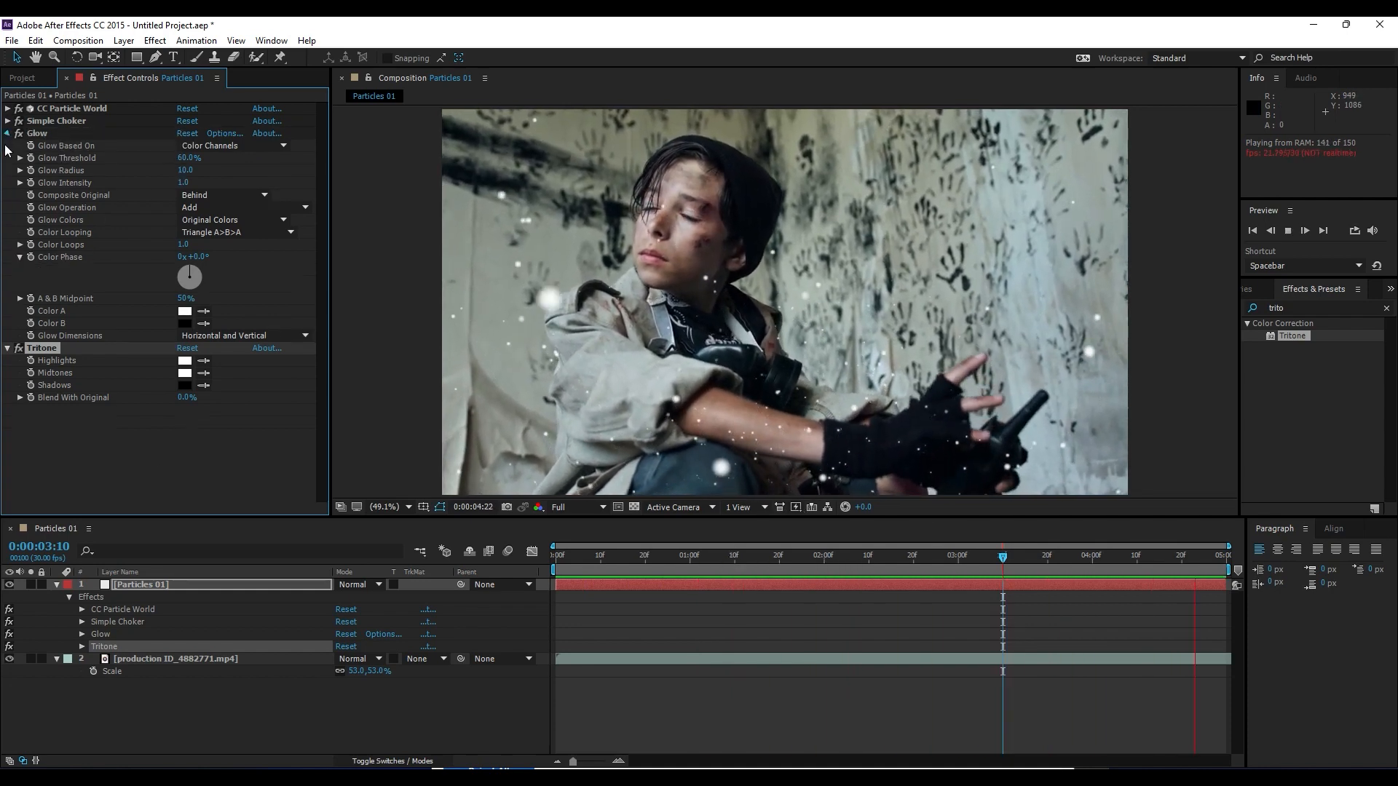
left_click(8, 133)
left_click(57, 584)
left_click_drag(582, 556, 994, 556)
left_click(163, 592)
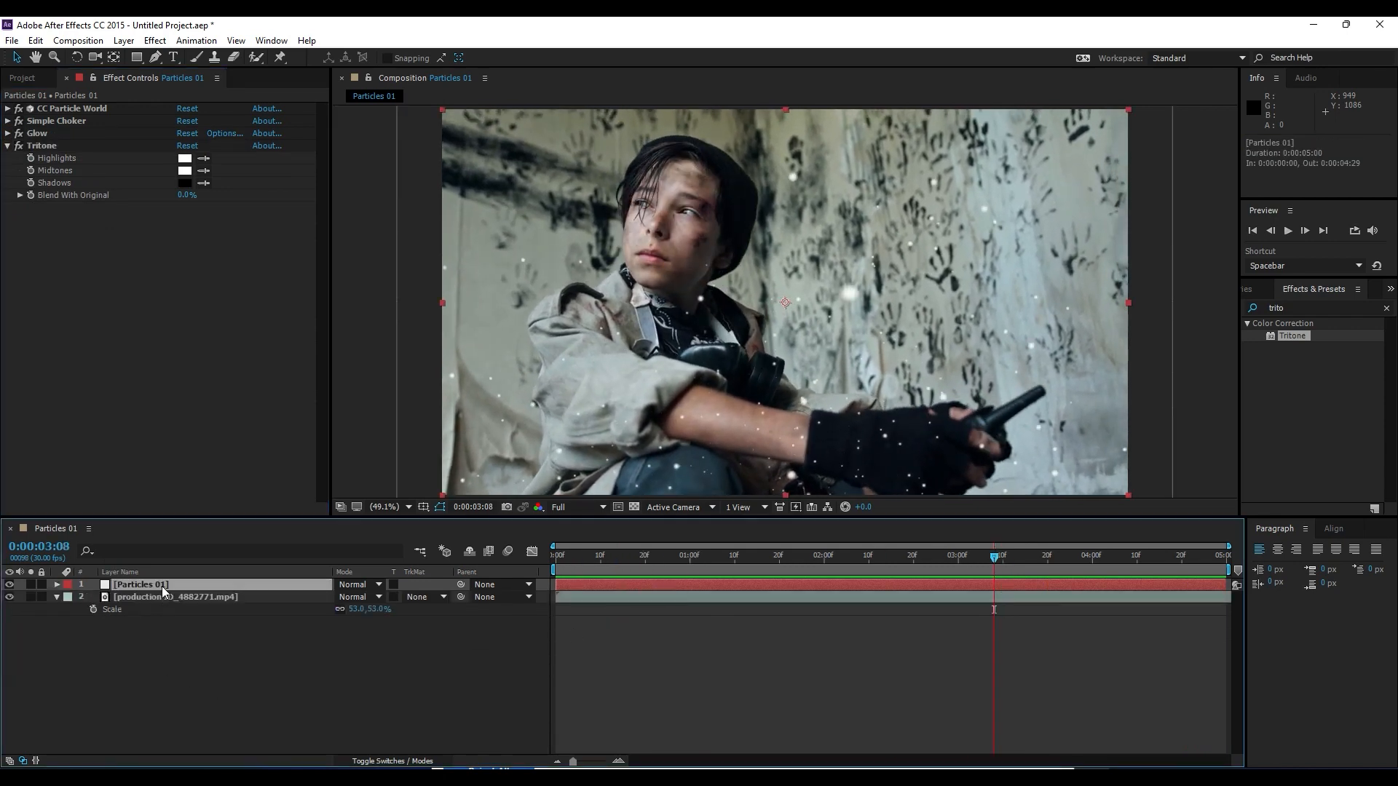
key("ctrl+d")
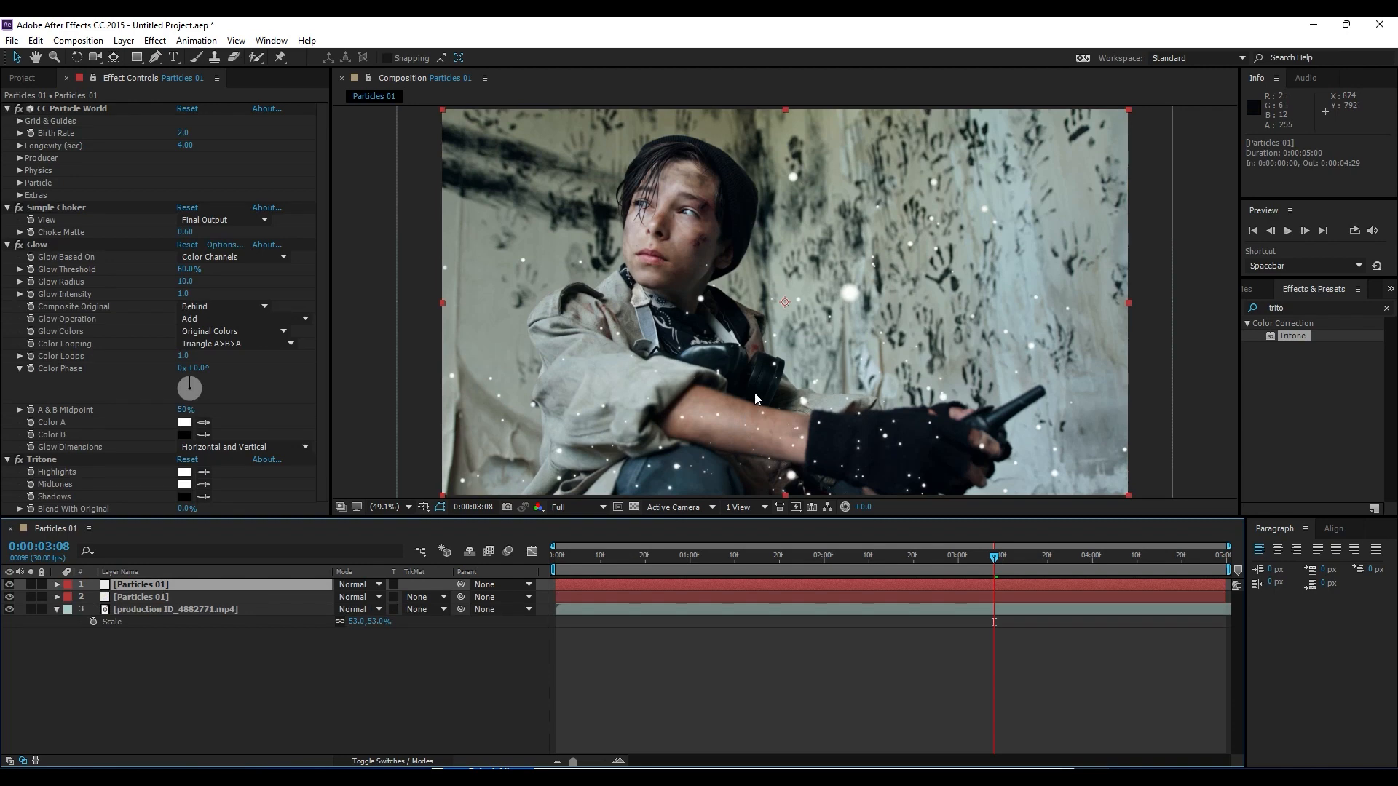
left_click_drag(784, 392, 633, 402)
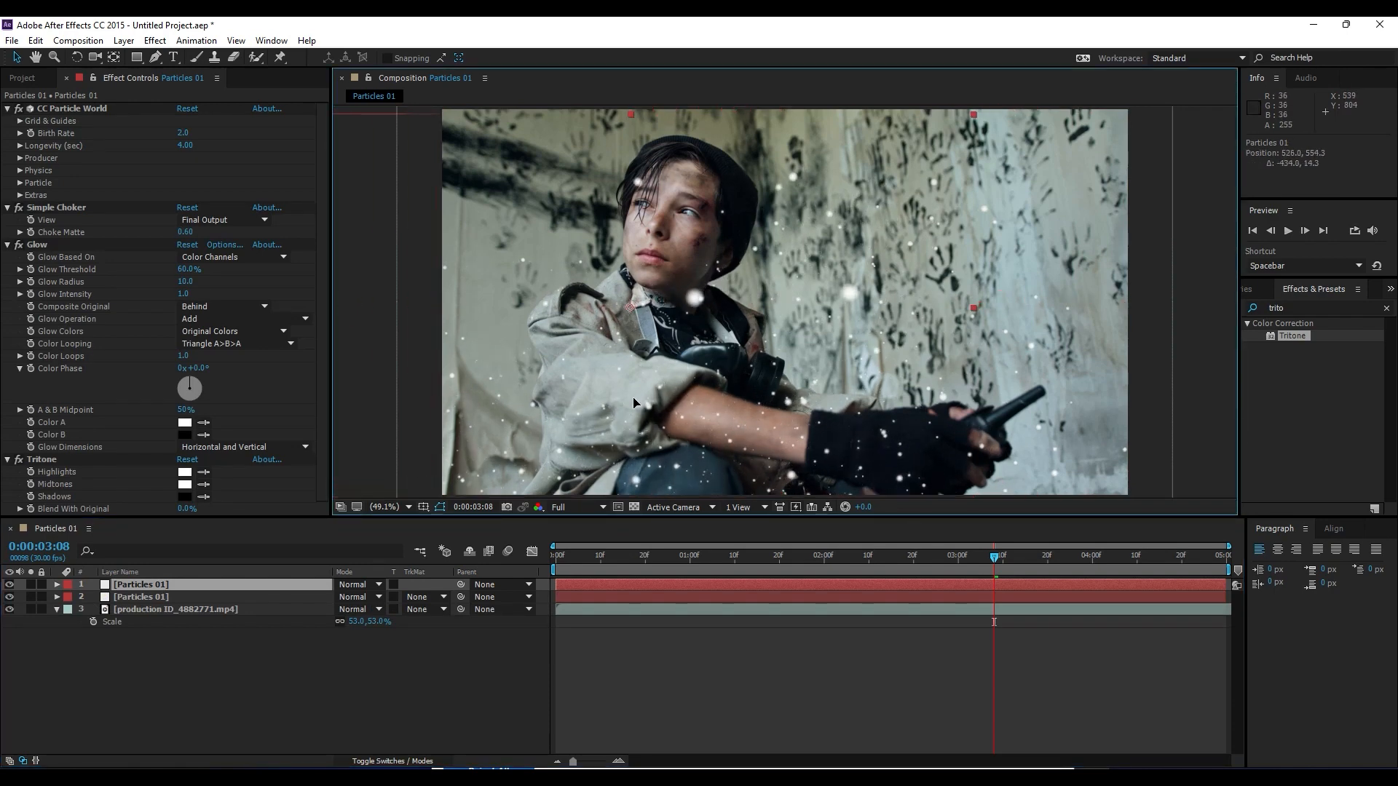
Duplicate the shifted particle layer, move the new copy about 872 px to the right, and preview the denser particles
key("ctrl+d")
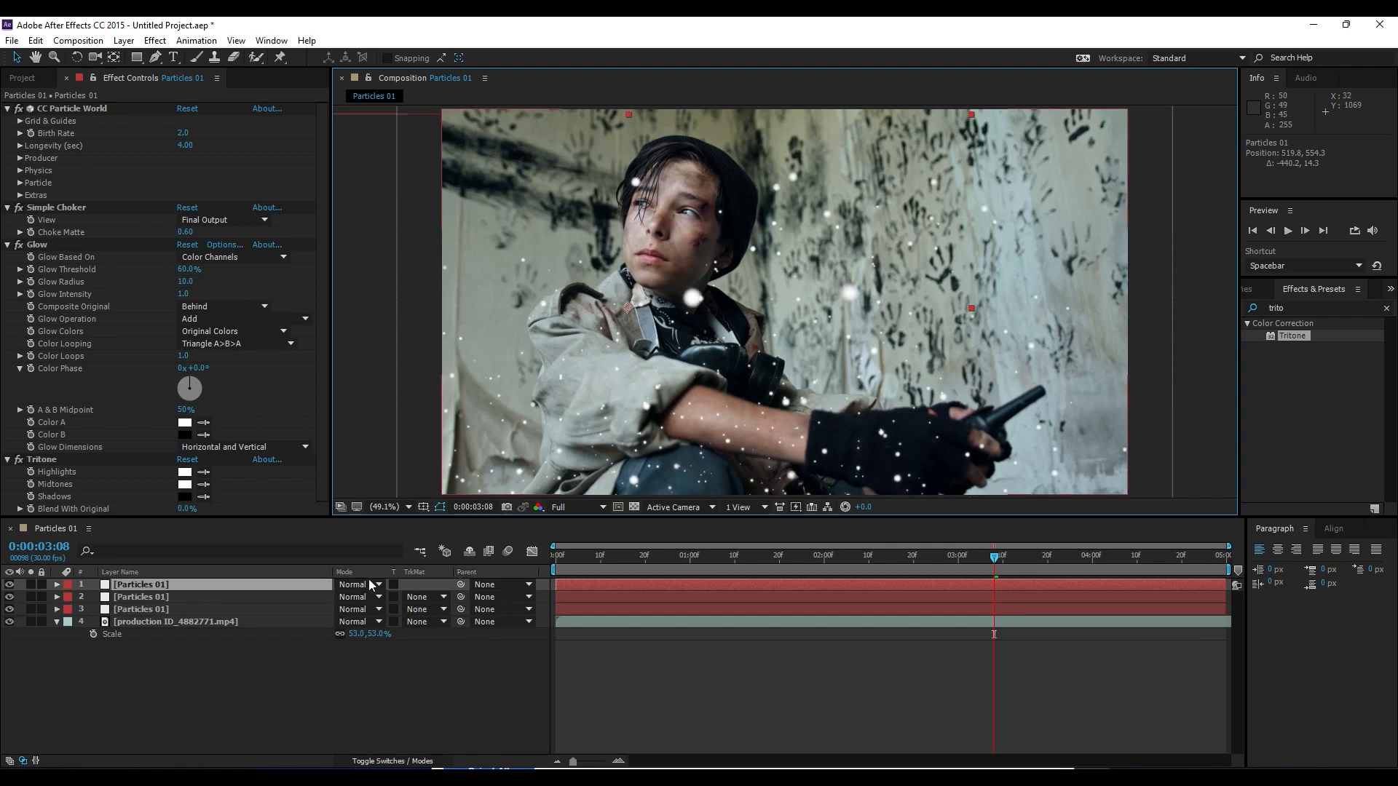
left_click_drag(816, 324, 1119, 319)
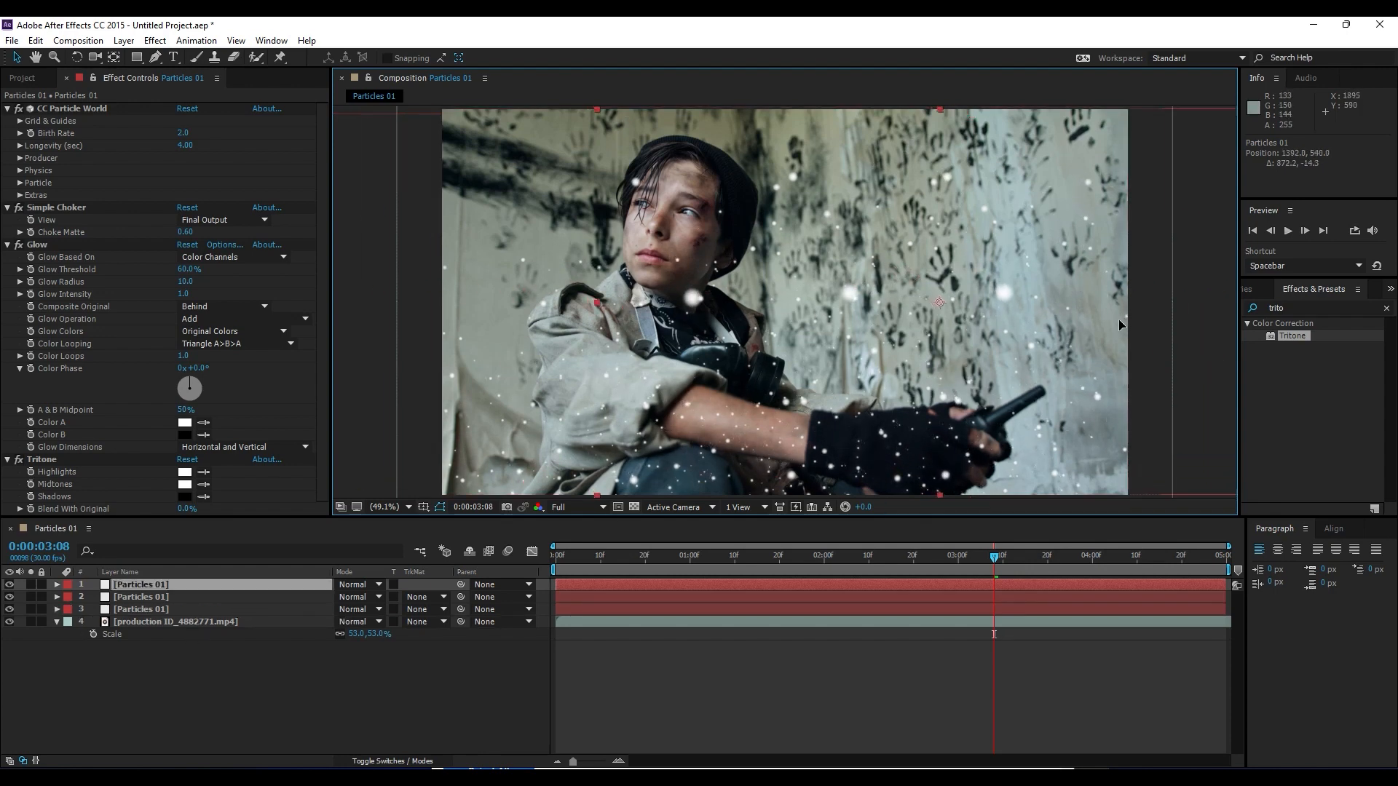
key("space")
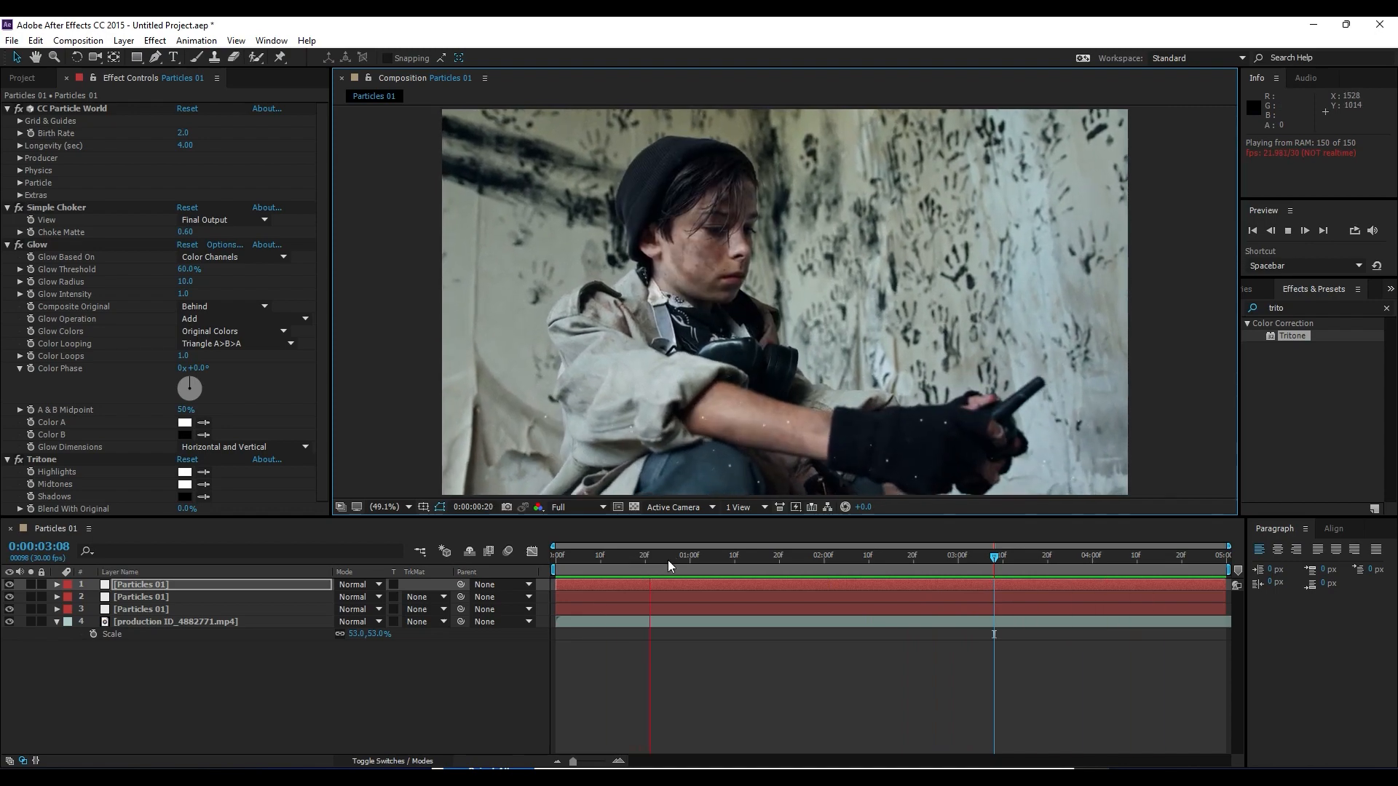
left_click(806, 560)
Collapse the effect settings and create a new 1920 x 1080, 30 fps, 5-second composition named Particles 02
left_click(7, 108)
left_click(6, 108)
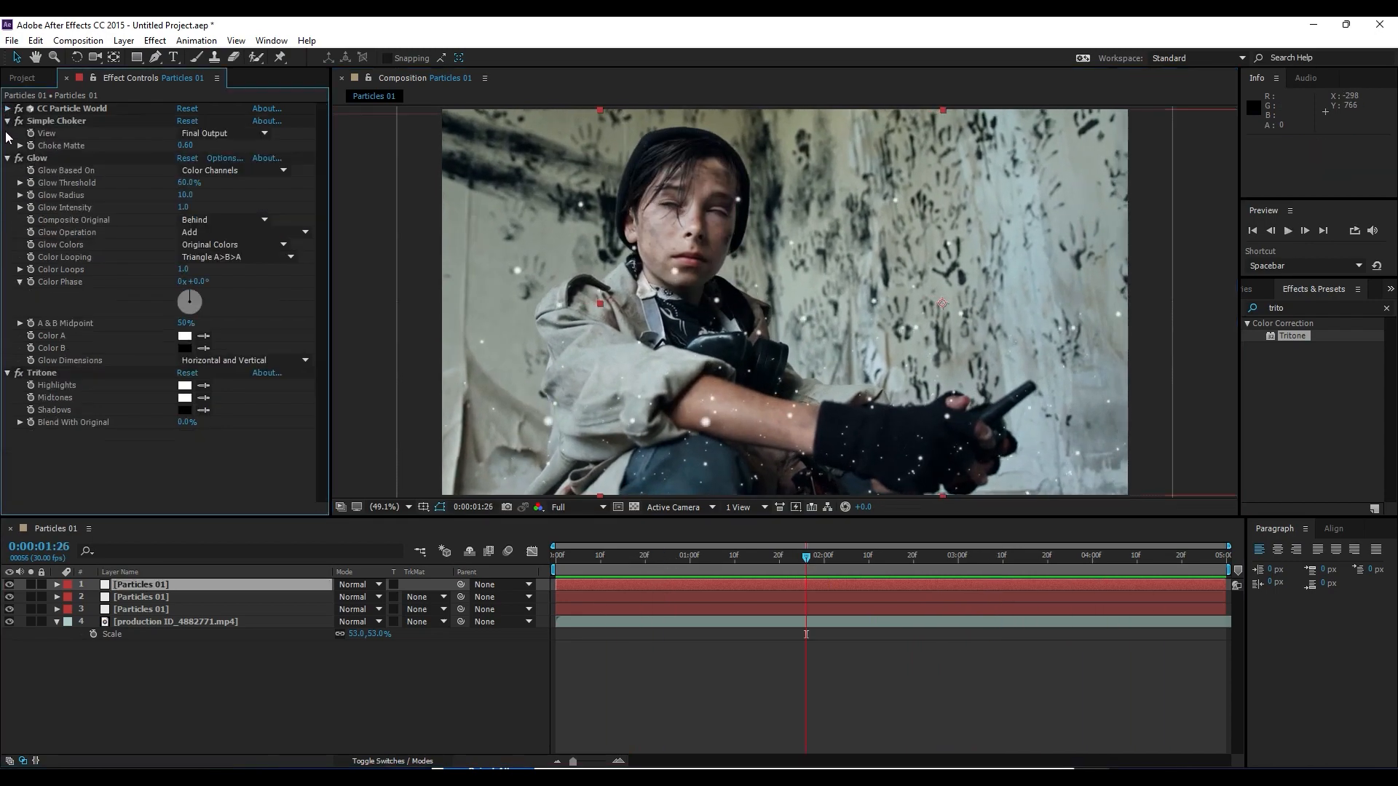
left_click(8, 120)
left_click(7, 133)
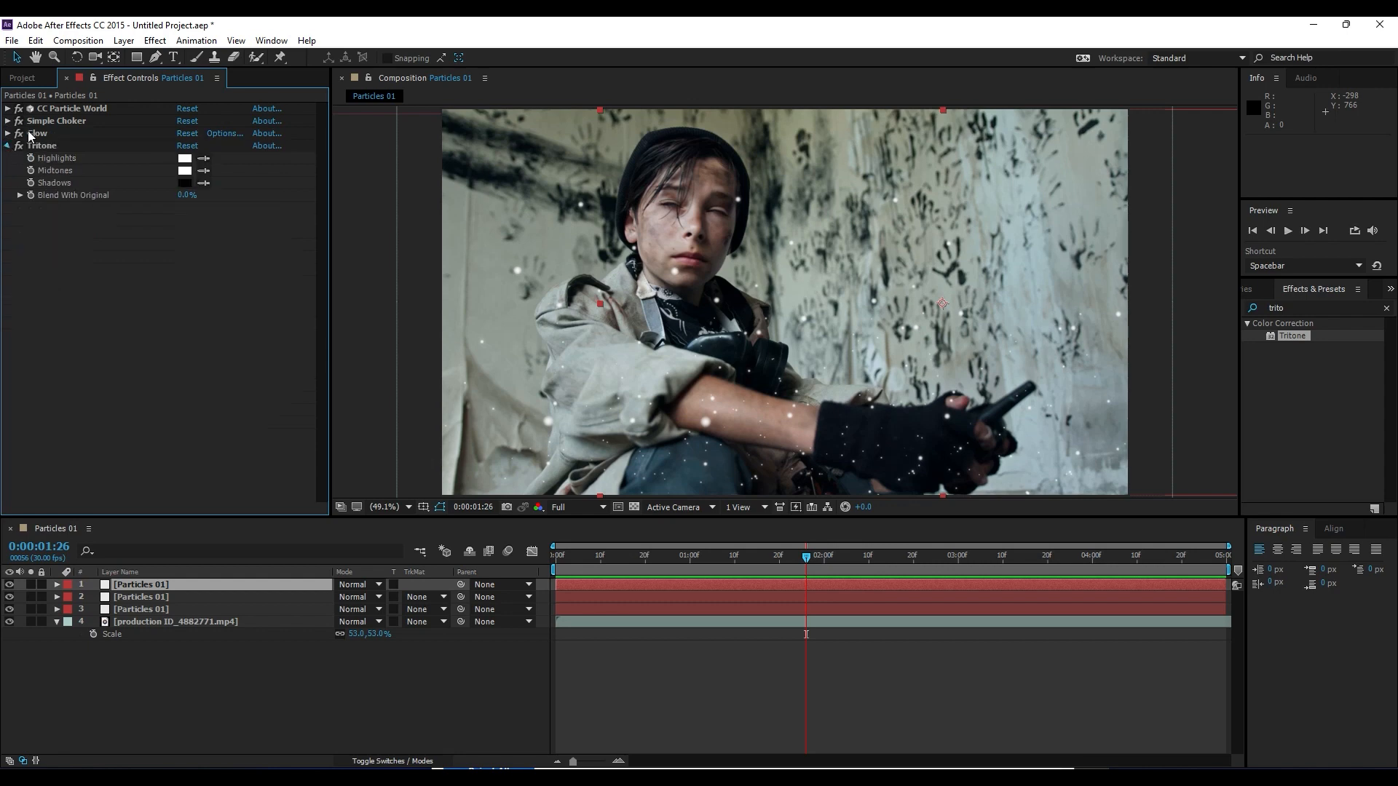
left_click(65, 78)
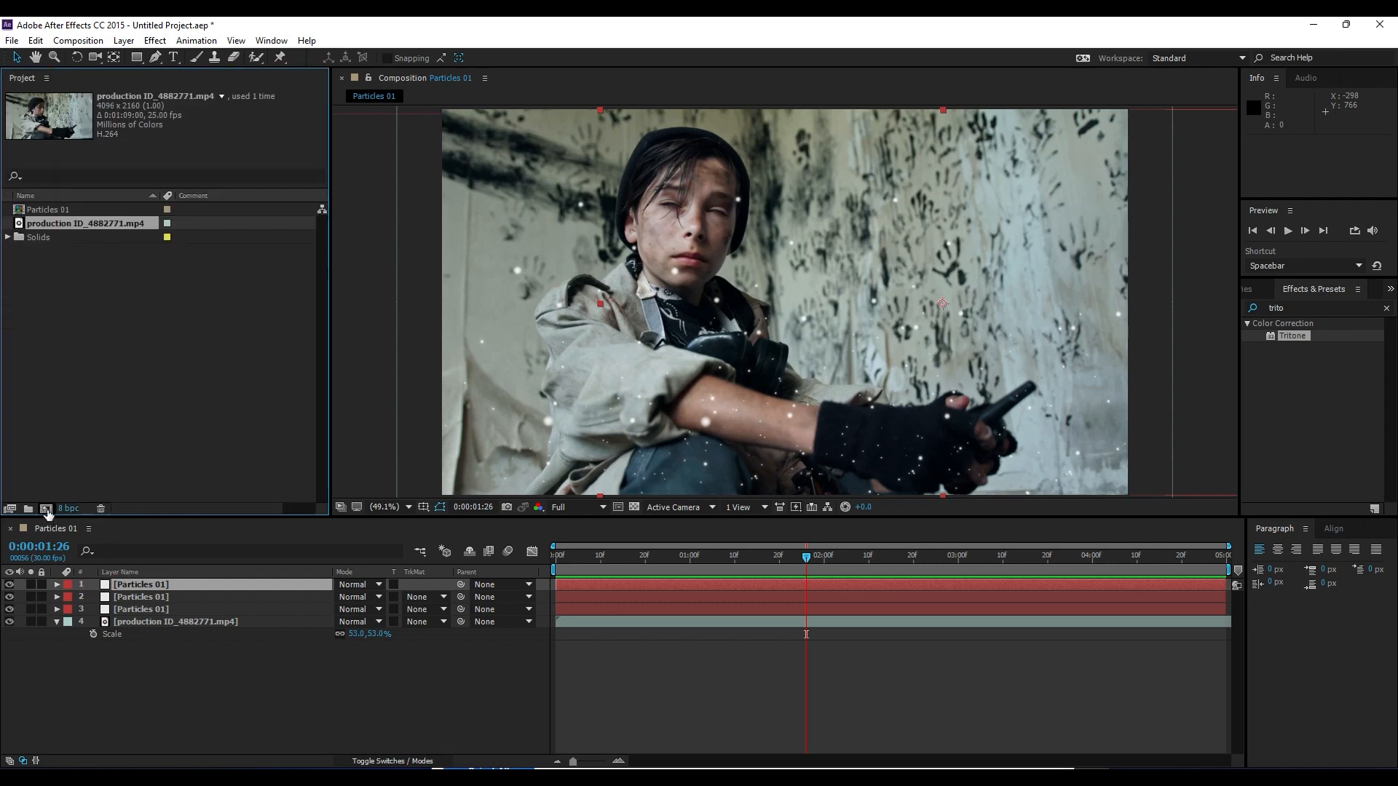
left_click(46, 509)
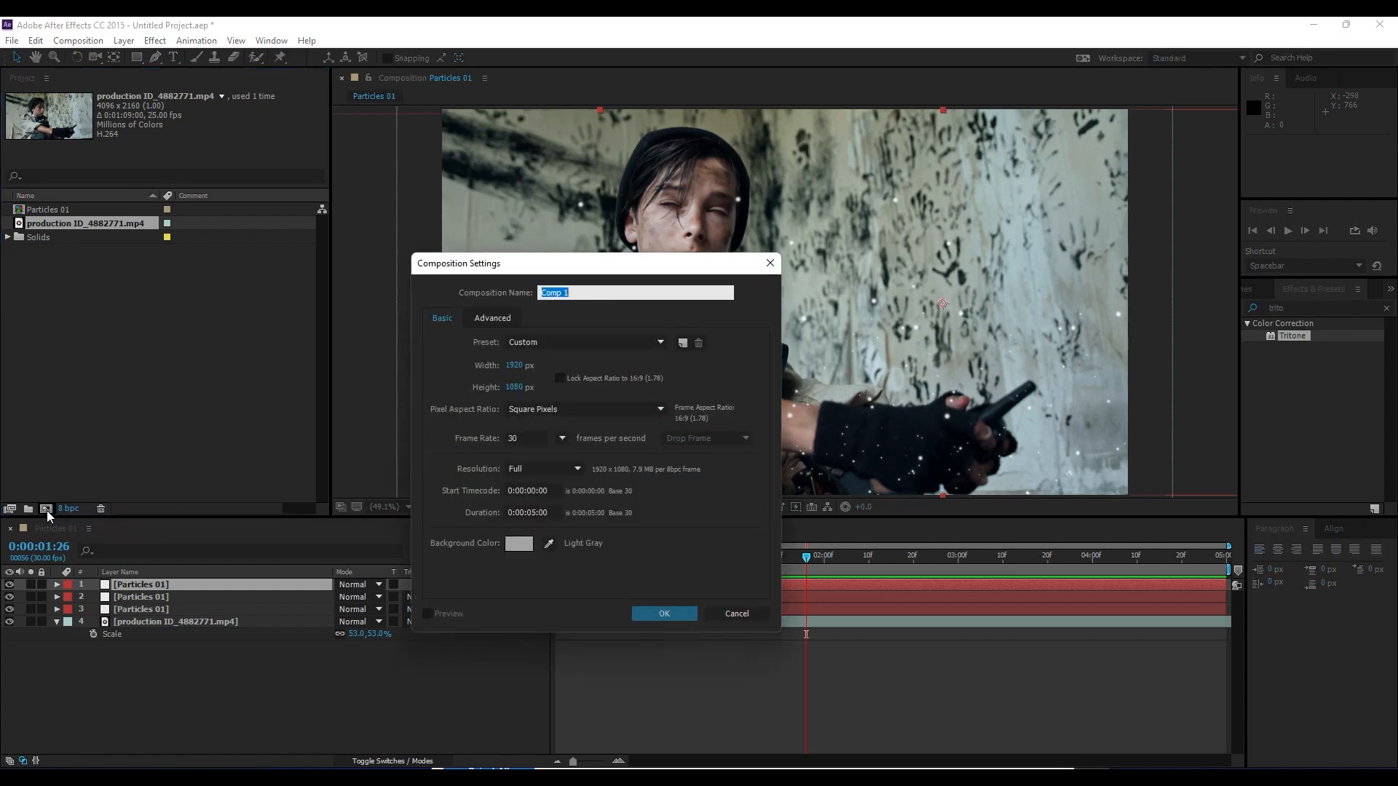
type("Particles 02")
left_click(664, 618)
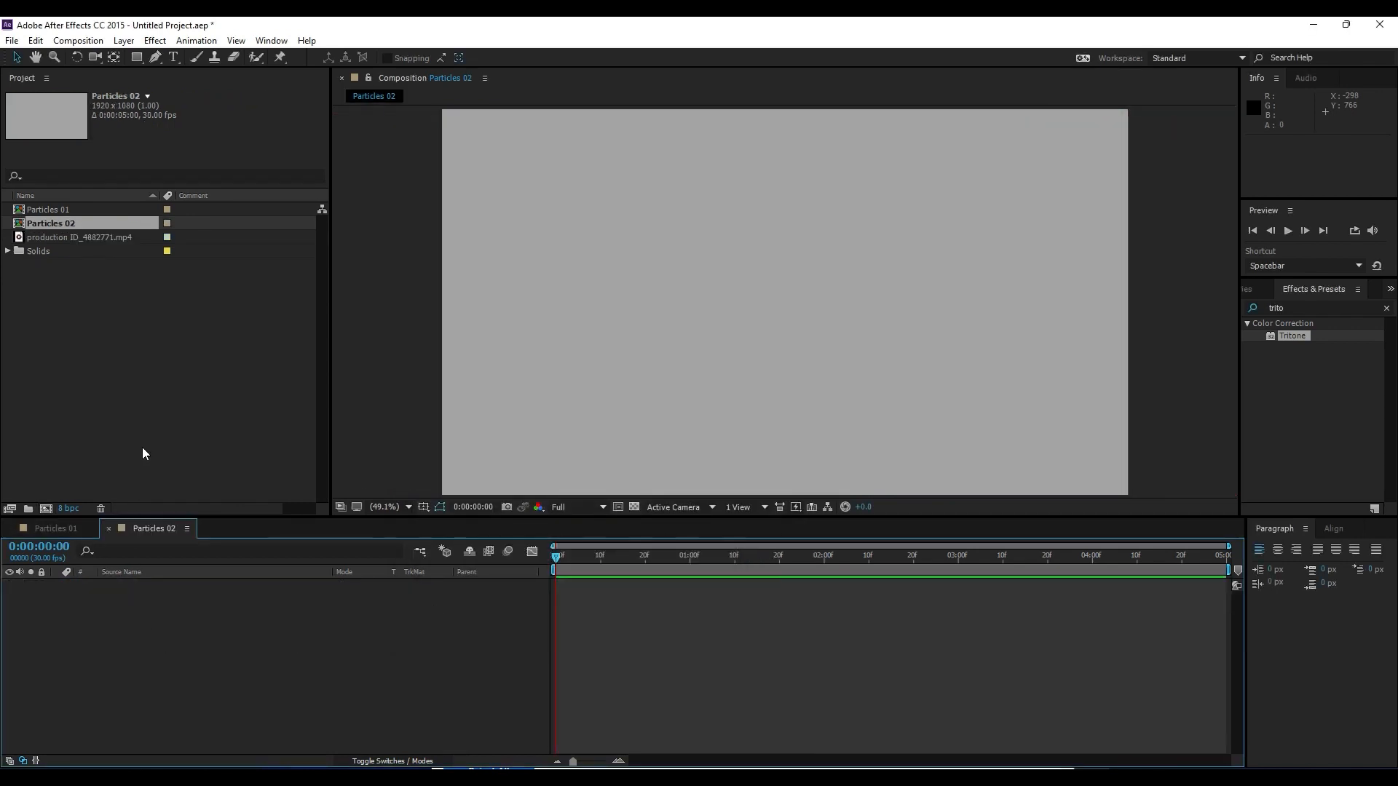
Add a light solid layer named Particles 02 to the new composition, at 1920 x 1080 px
right_click(186, 685)
left_click(198, 691)
right_click(179, 677)
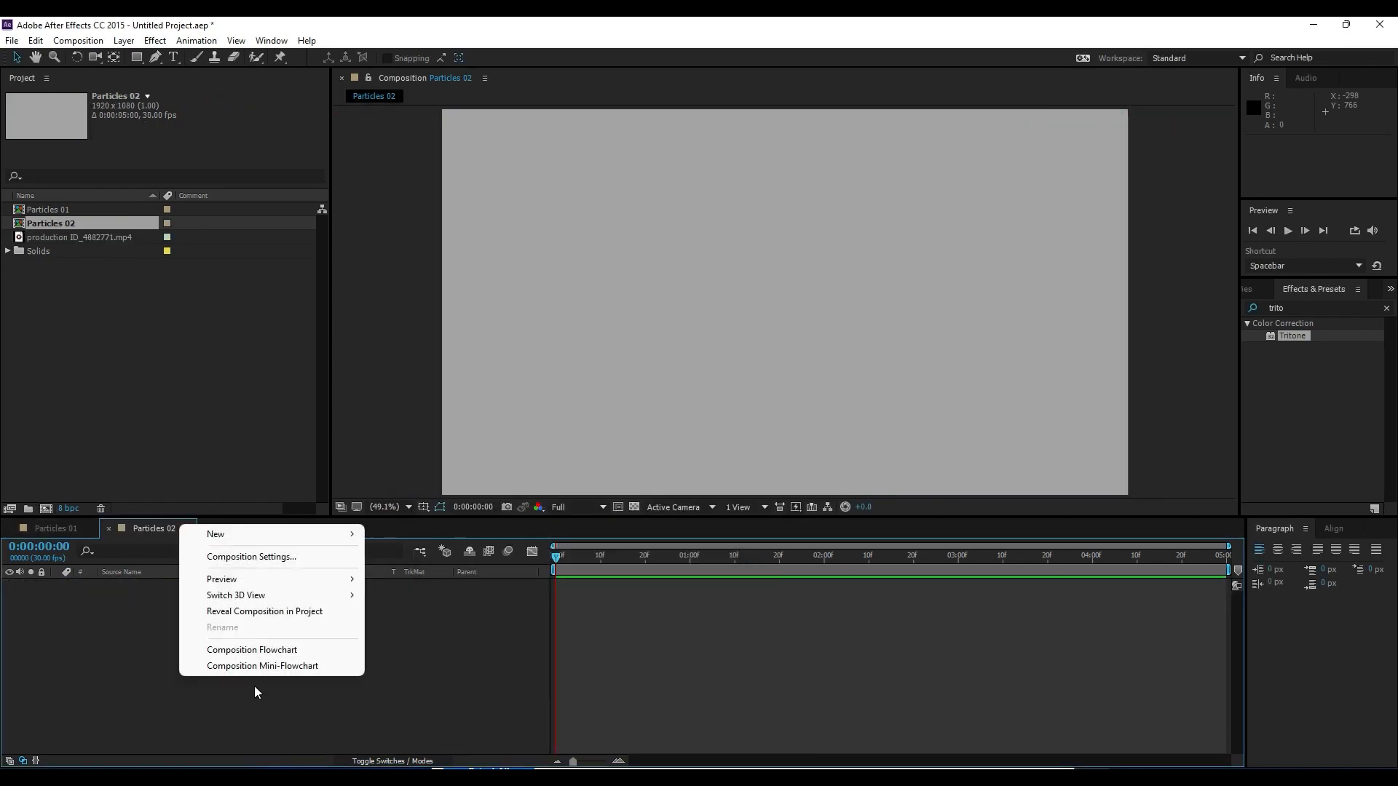
mouse_move(254, 545)
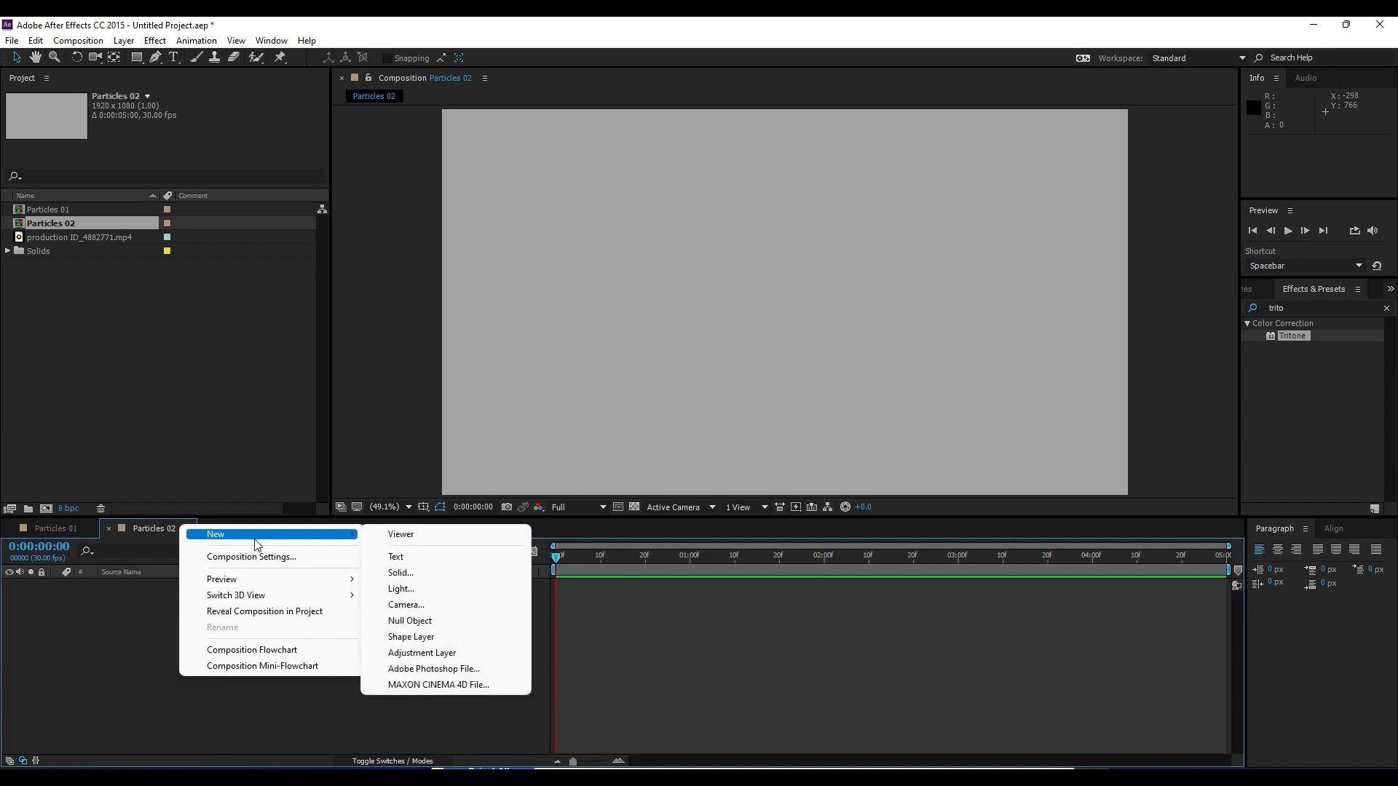
left_click(426, 575)
type("Particles 02")
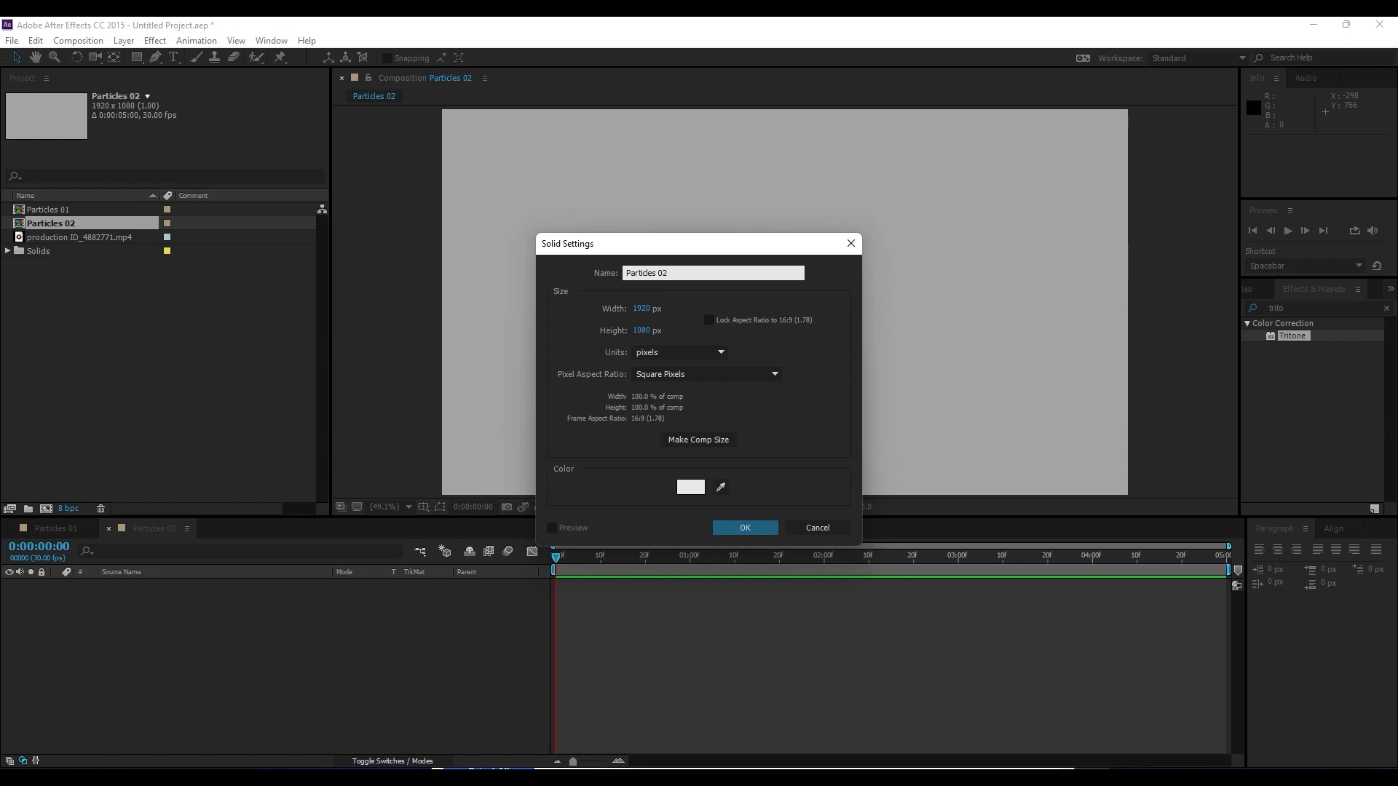
key("Return")
left_click(197, 606)
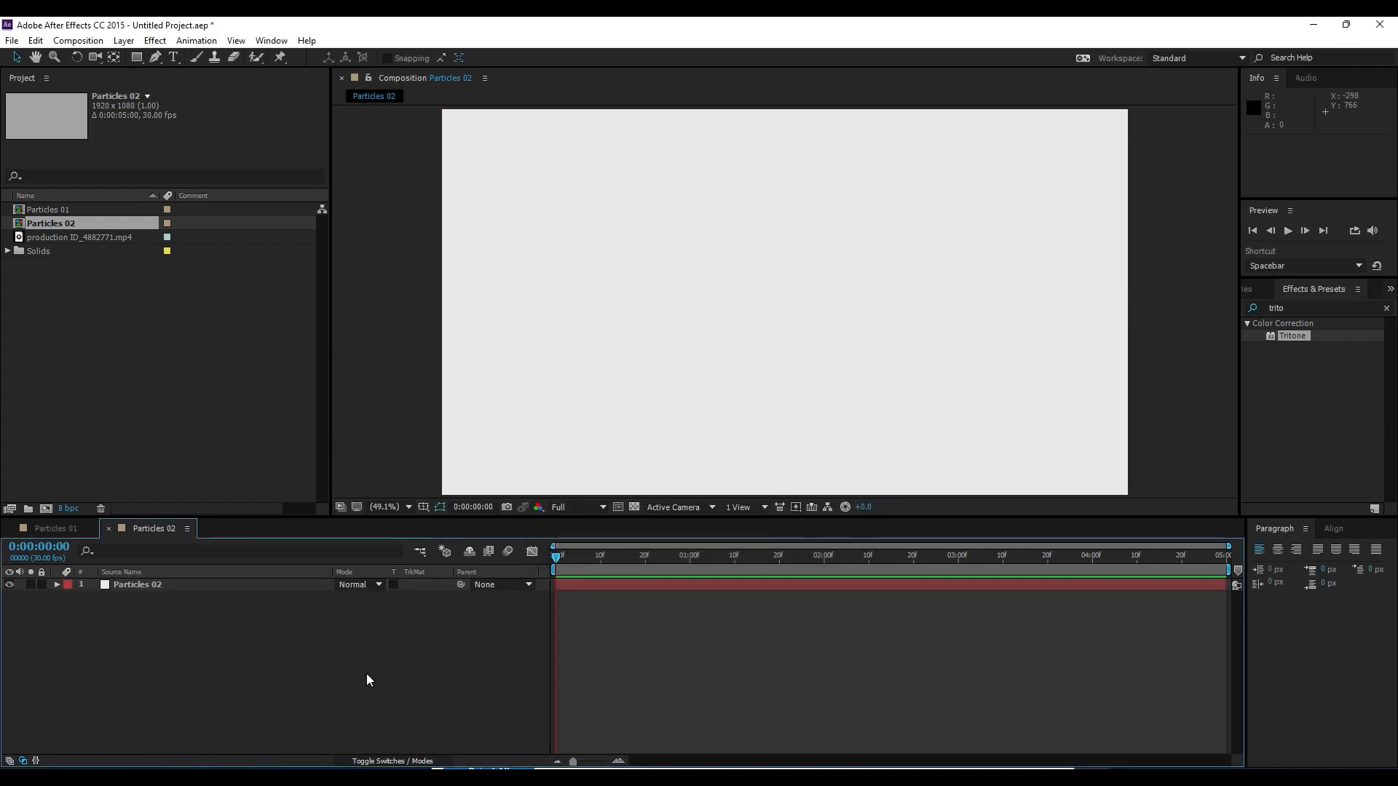
Apply the CC Star Burst effect to the Particles 02 solid and scrub through the timeline to check its motion
left_click(1324, 310)
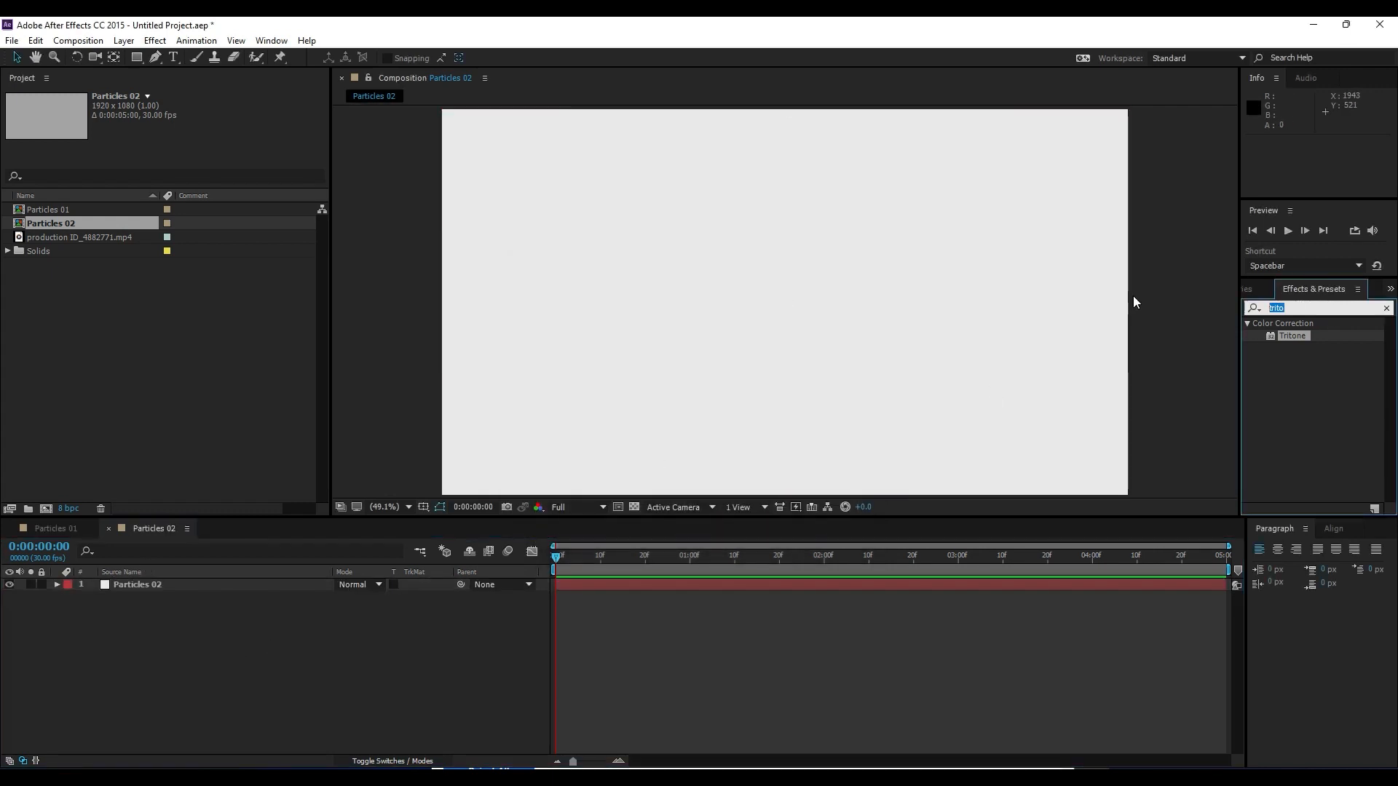
type("star vb")
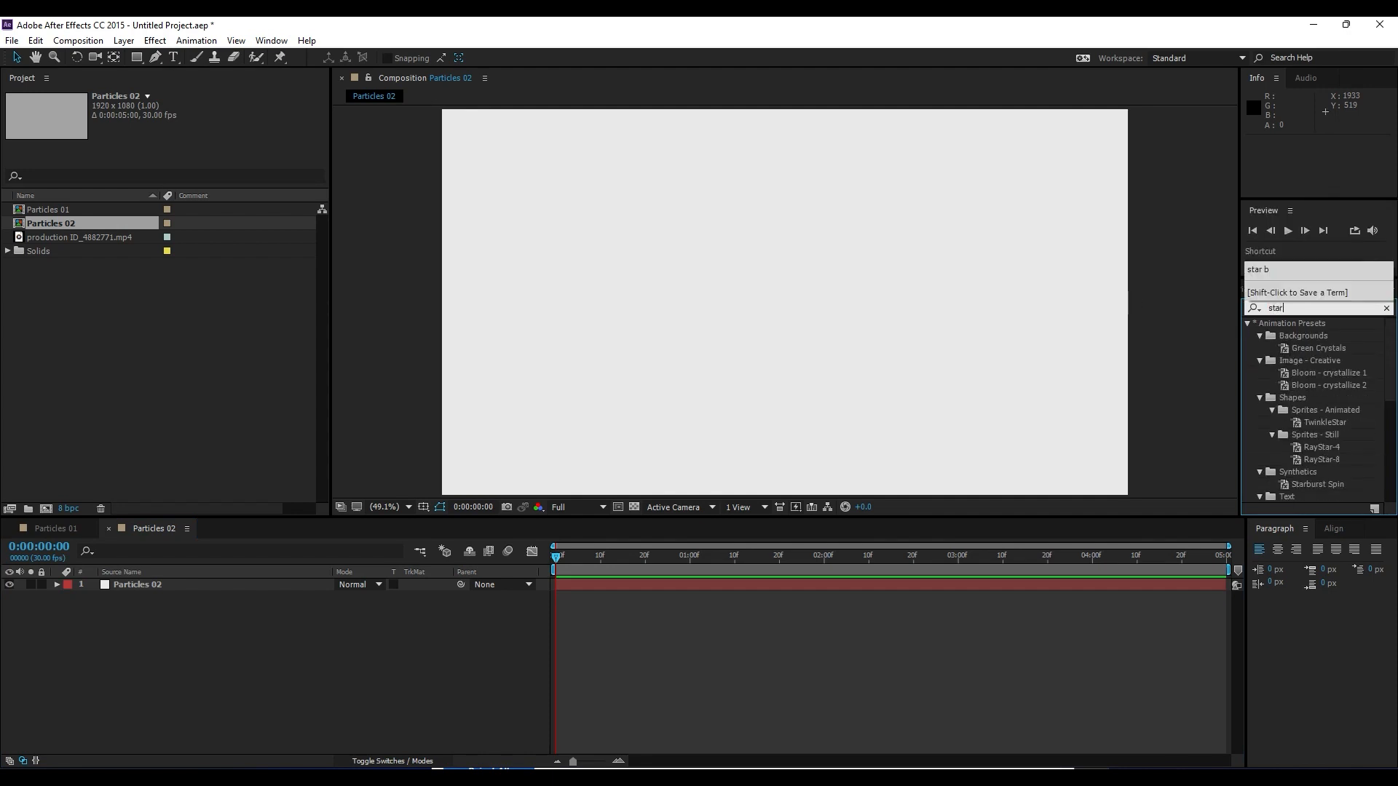
key("BackSpace")
key("BackSpace")
type("bur")
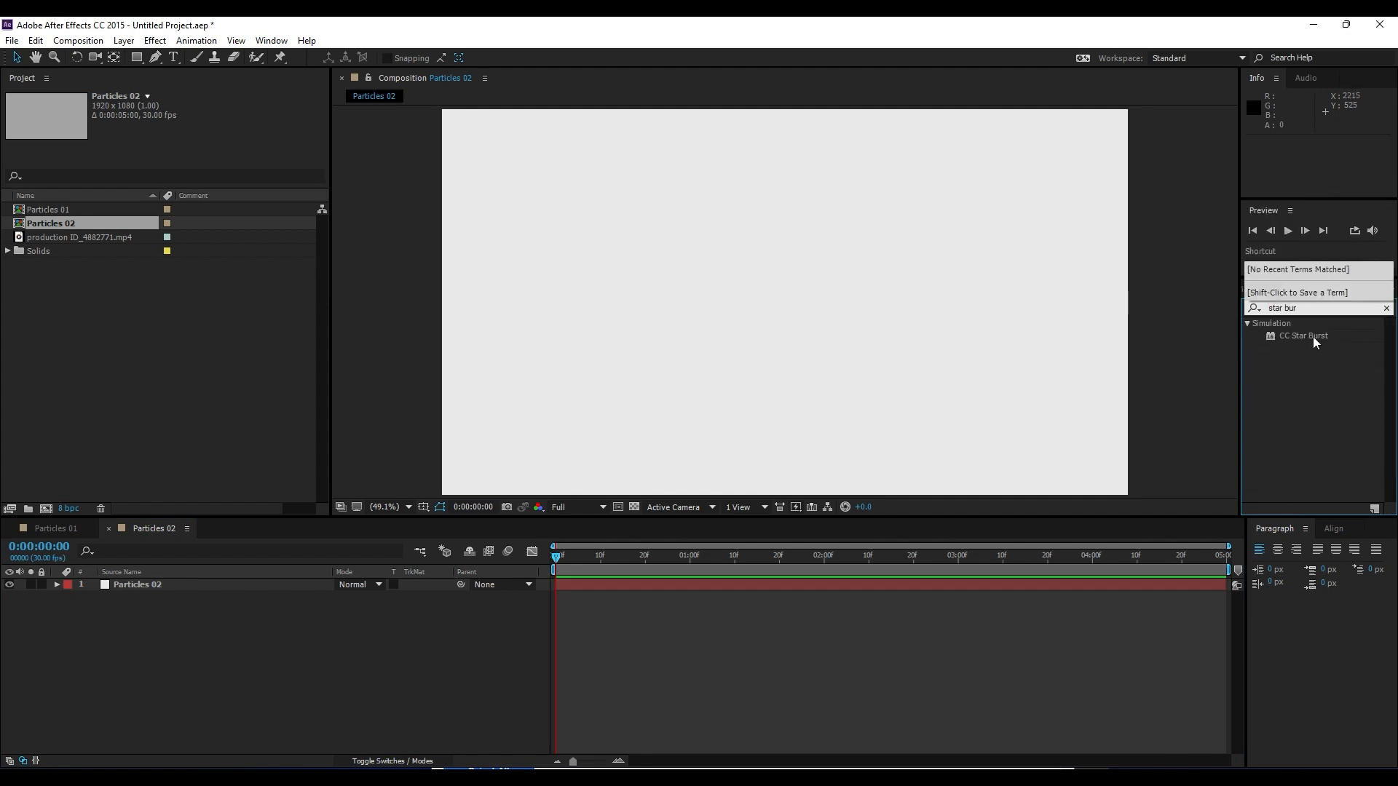
left_click_drag(1316, 342, 141, 587)
left_click_drag(591, 547, 738, 565)
left_click_drag(829, 564, 693, 568)
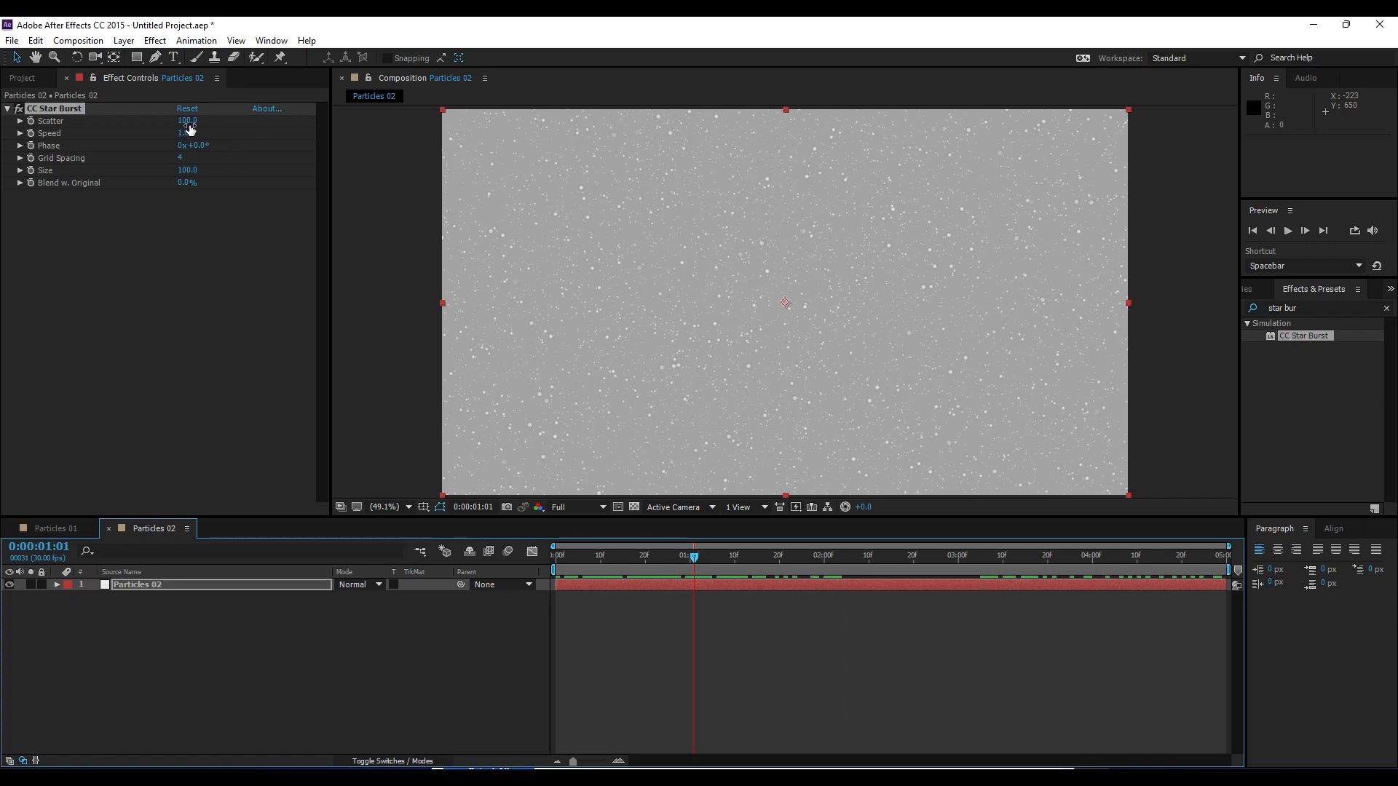
Set the CC Star Burst Scatter to 200
left_click_drag(189, 124, 207, 127)
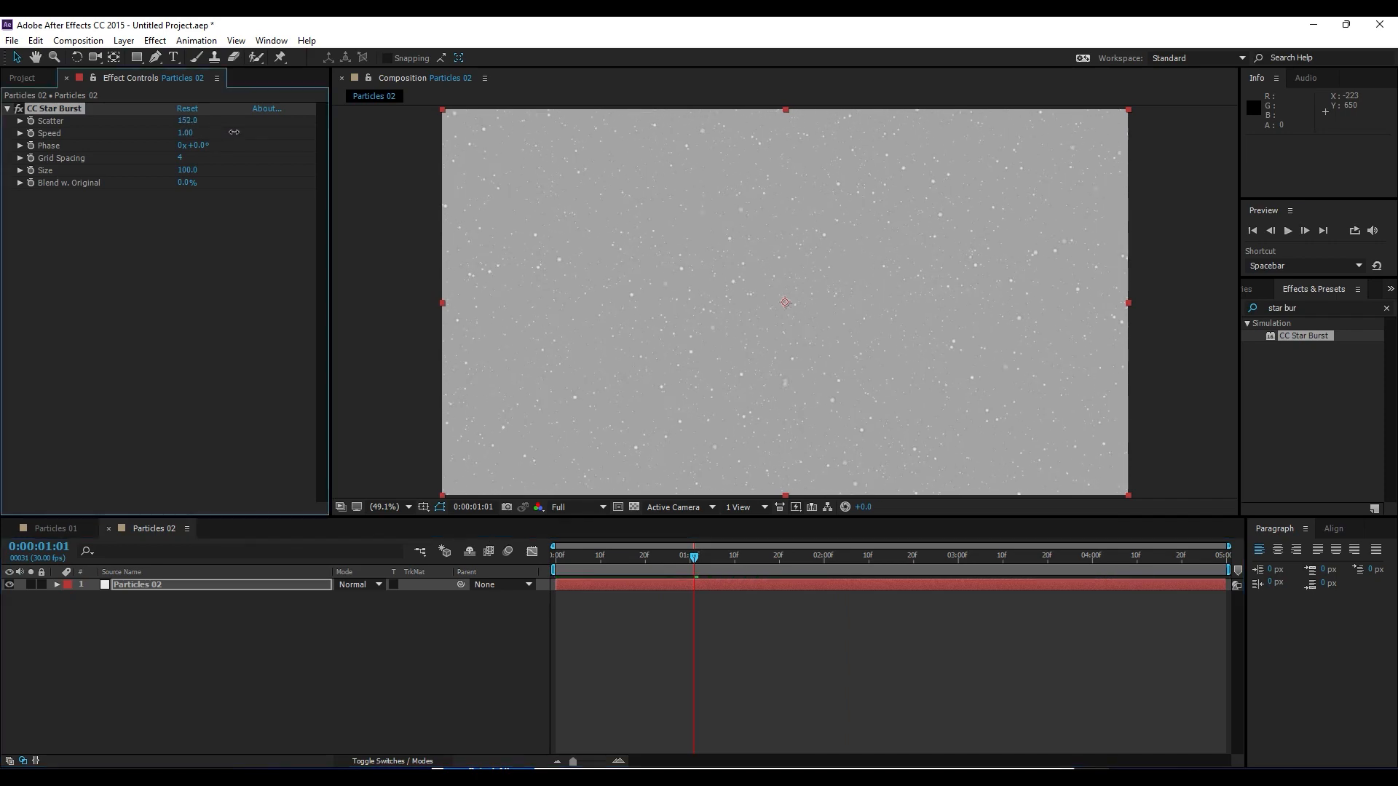
left_click(189, 122)
type("200")
key("Return")
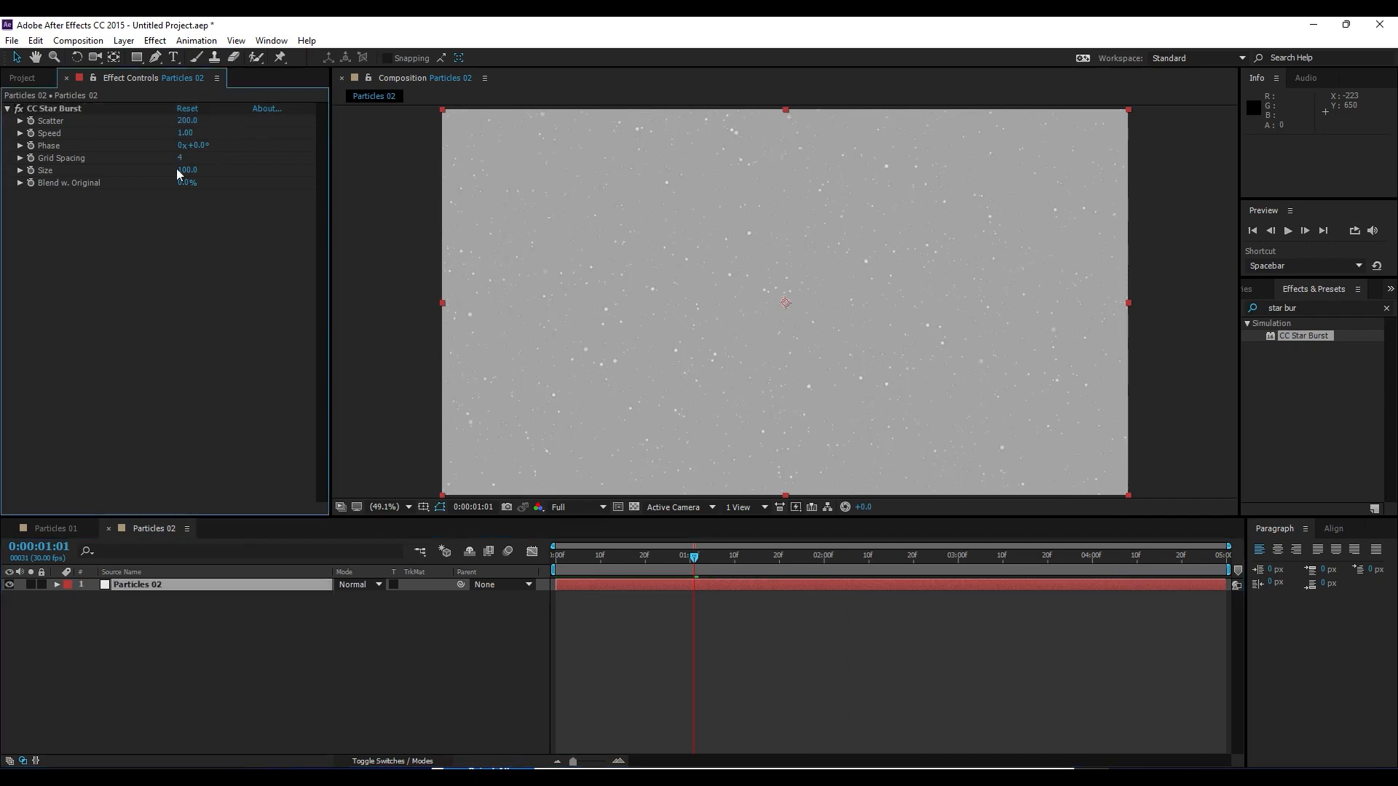
Set the CC Star Burst Speed to 0.20 on the Particles 02 solid
left_click_drag(185, 133, 168, 138)
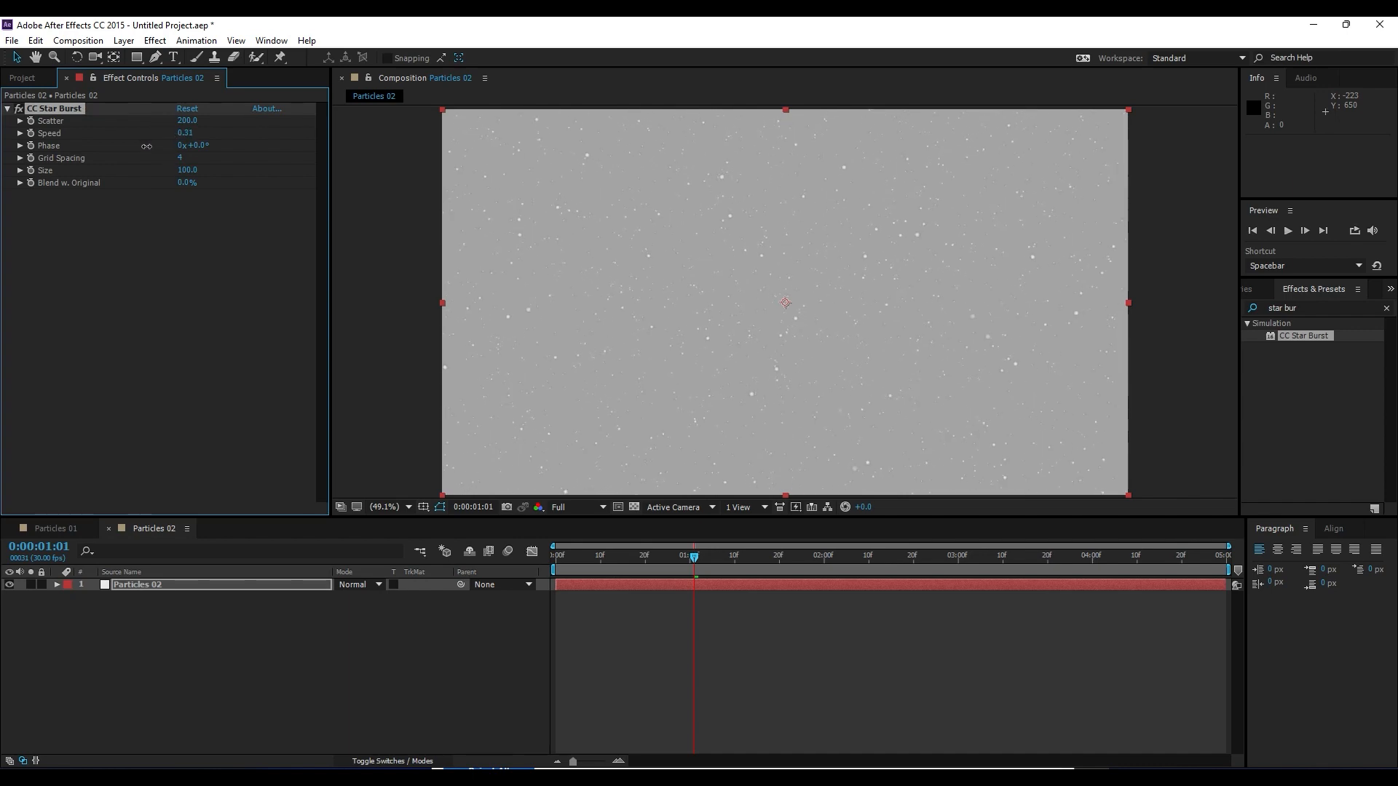
left_click(187, 137)
left_click(187, 133)
type("0")
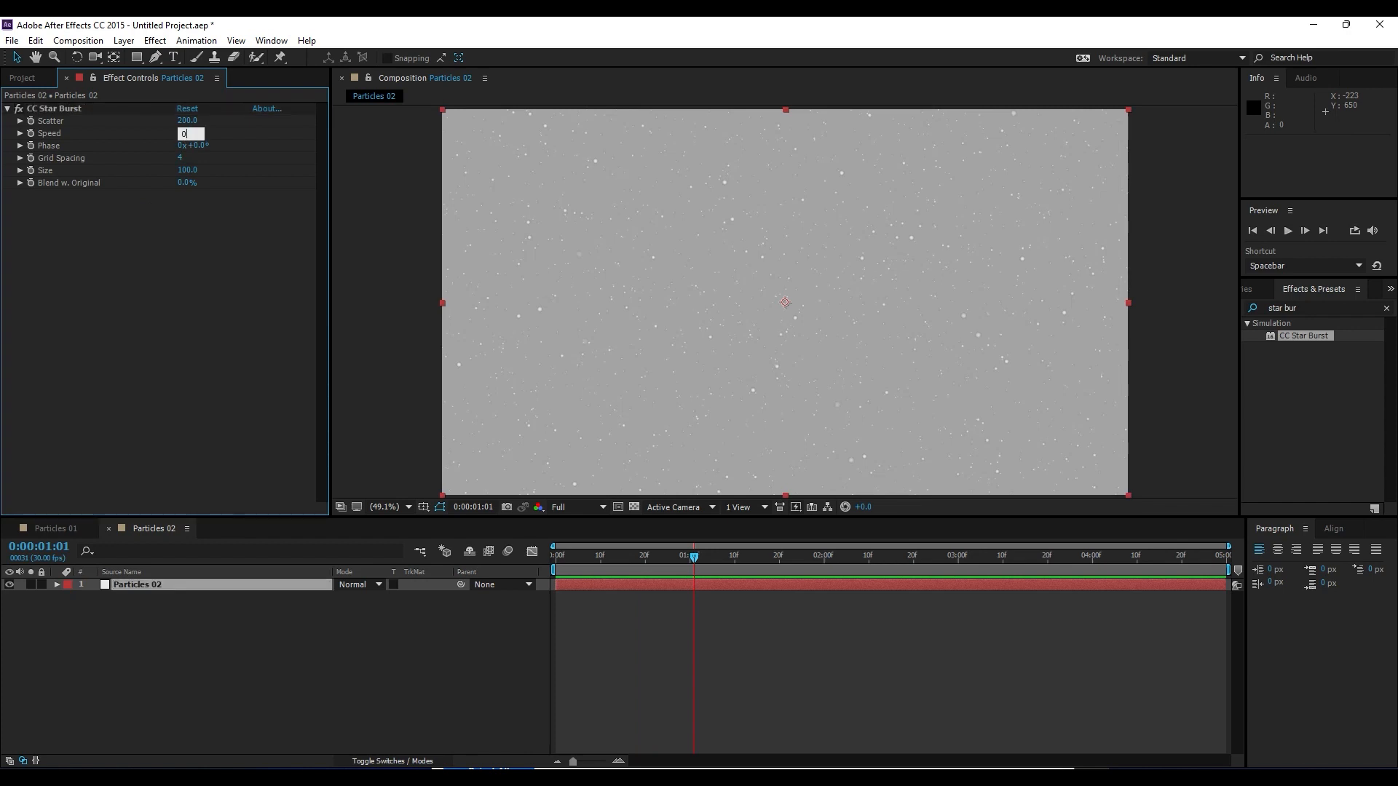
key("Return")
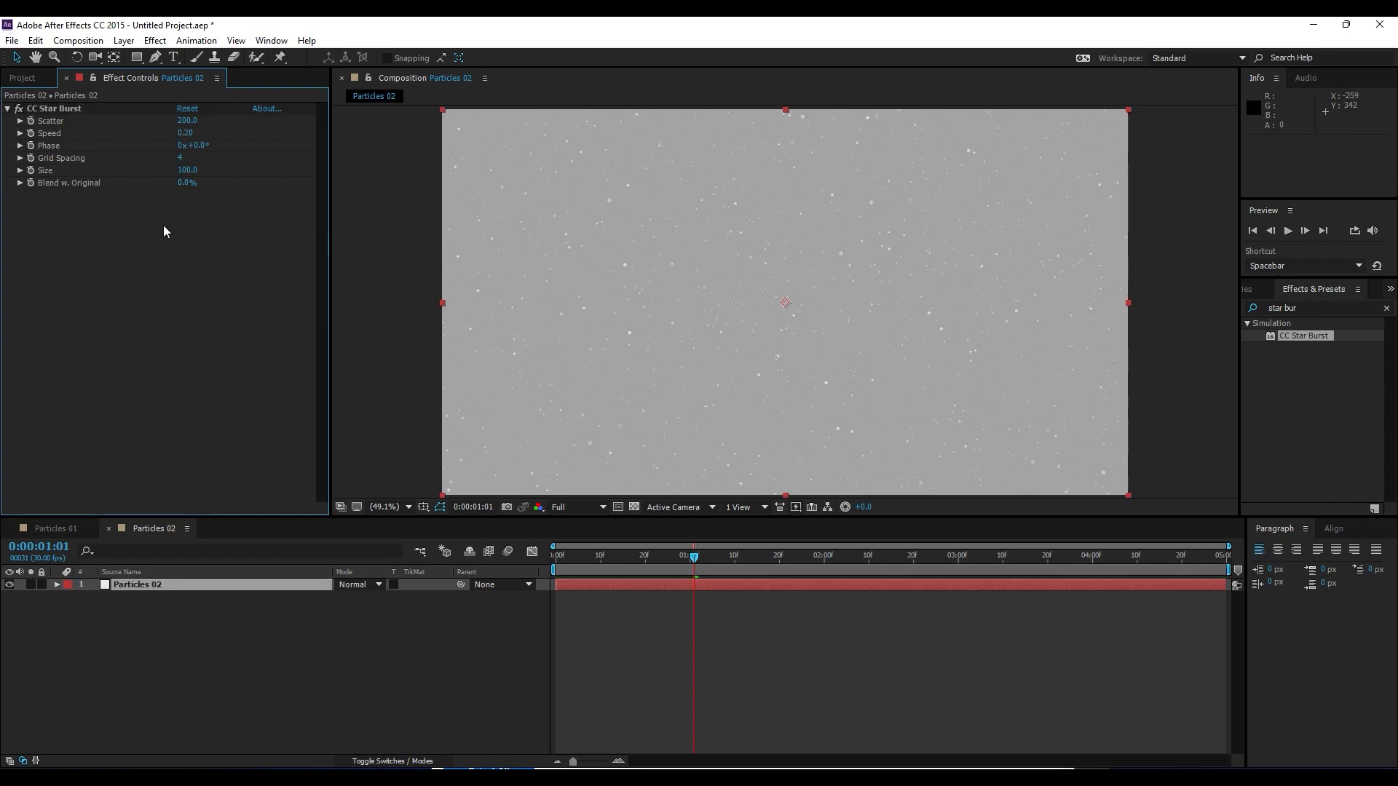
Set the CC Star Burst Grid Spacing to 3 and Size to 120, previewing the particle motion
left_click_drag(181, 159, 183, 161)
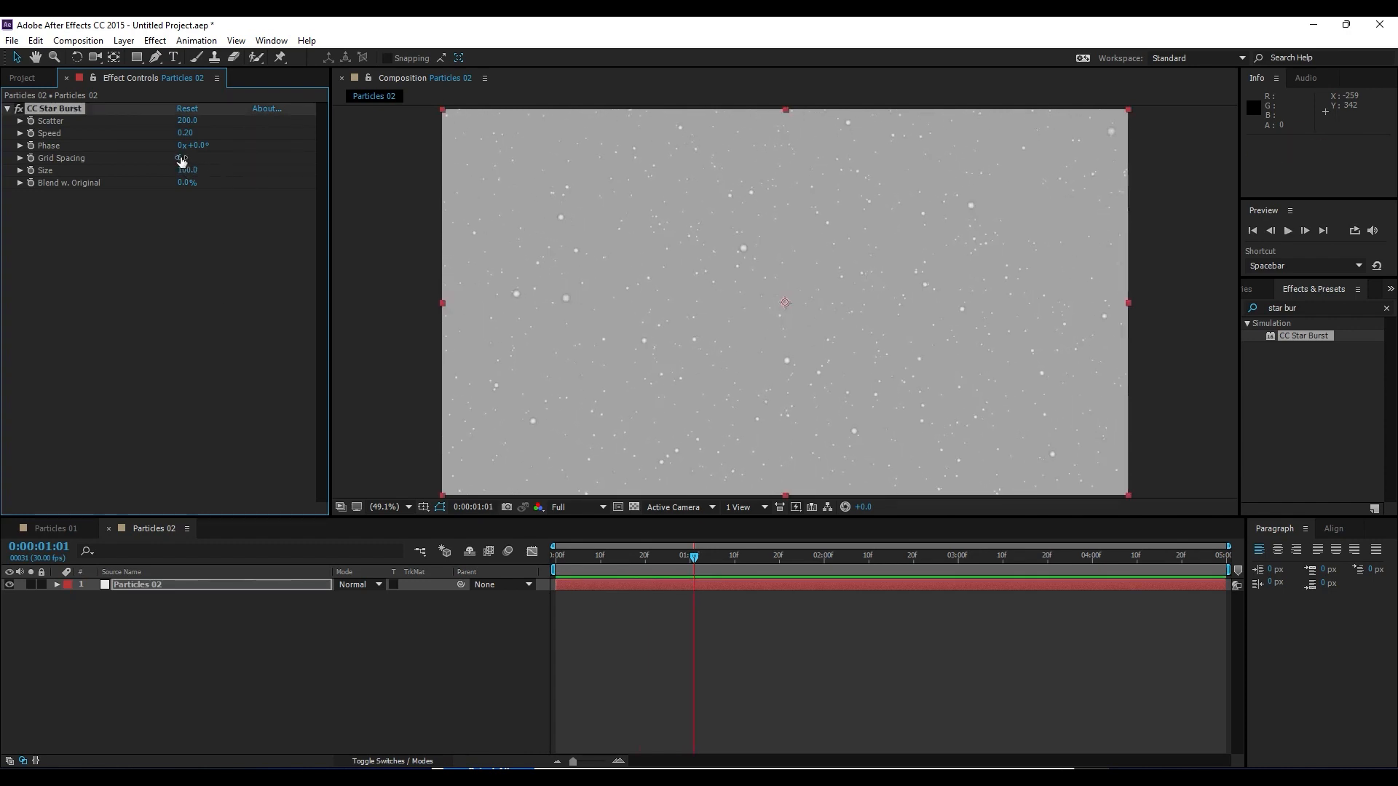
left_click_drag(181, 160, 176, 161)
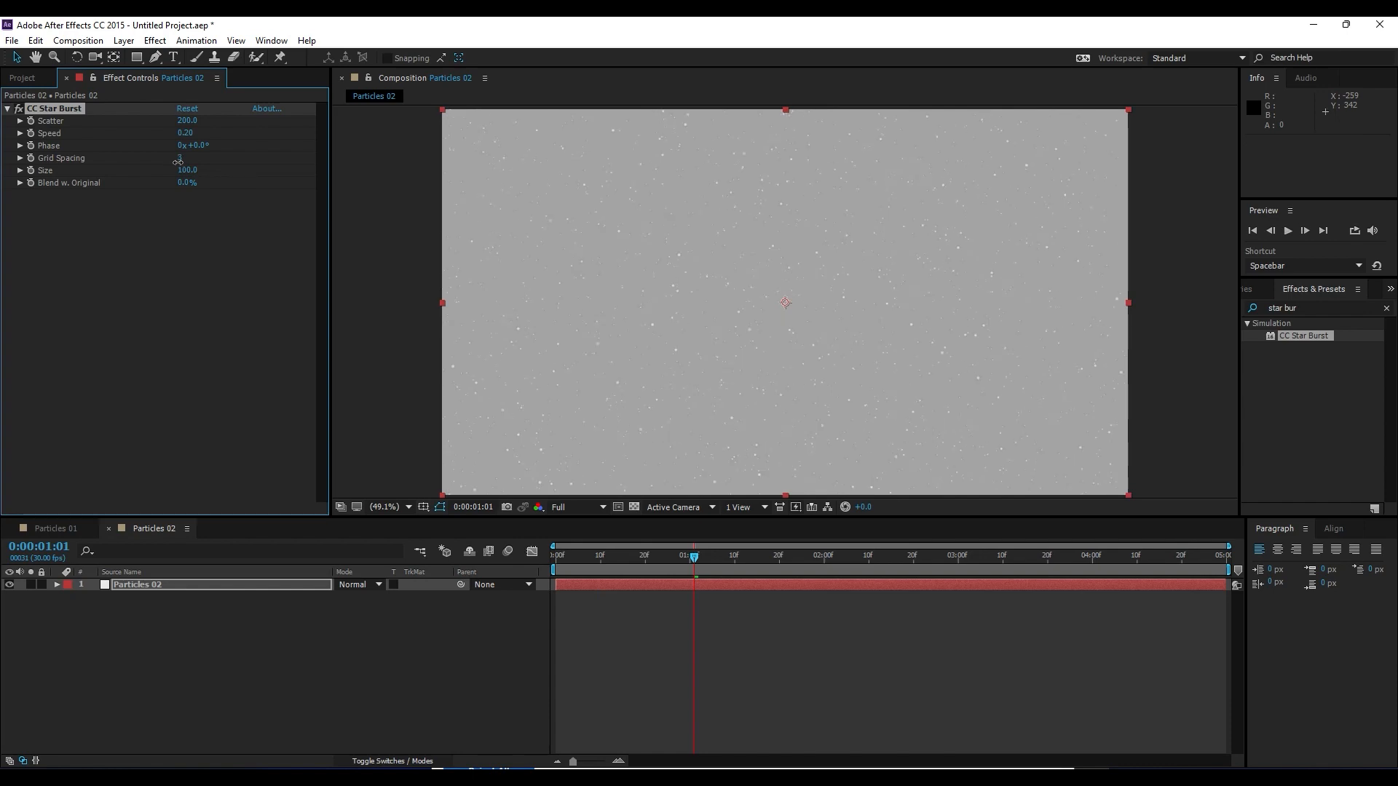
left_click(217, 338)
key("space")
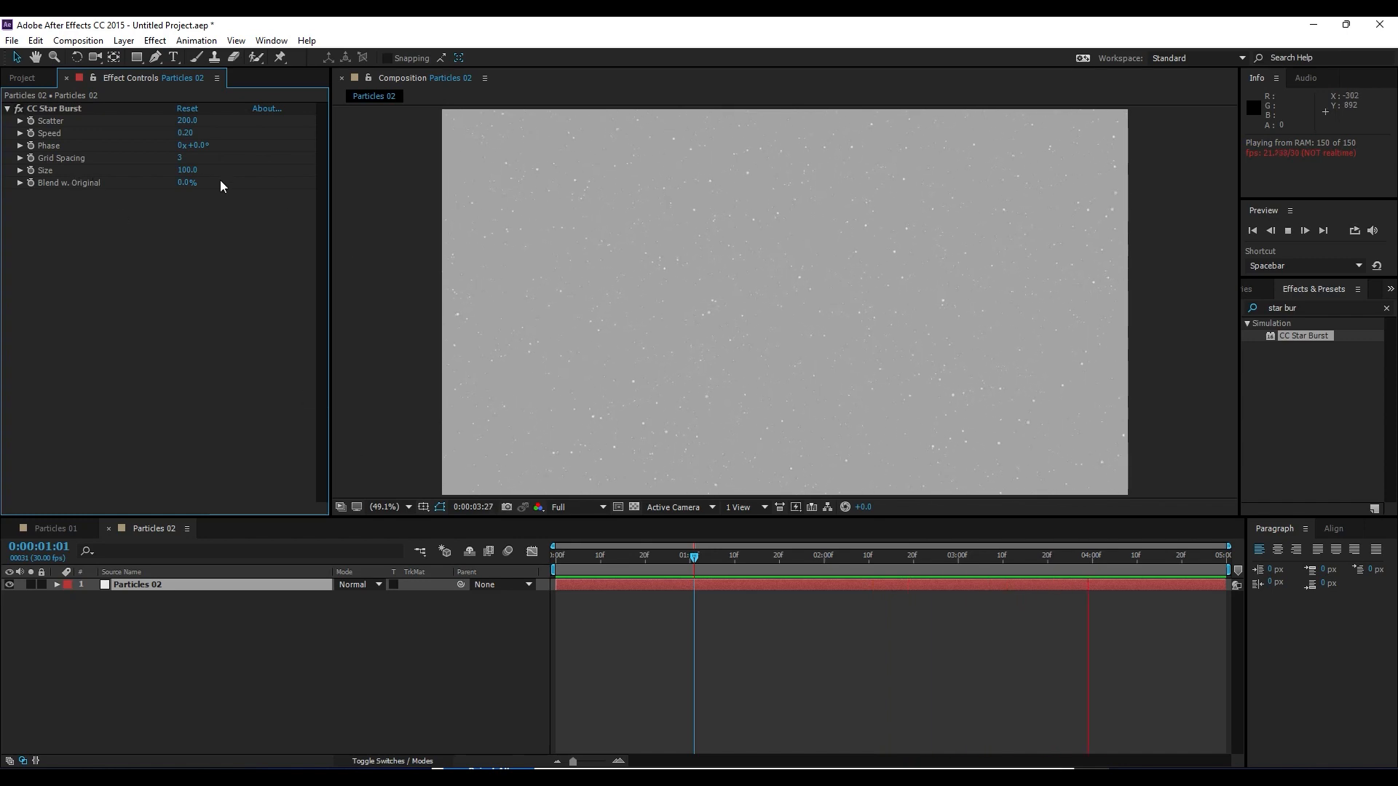
left_click_drag(191, 171, 211, 184)
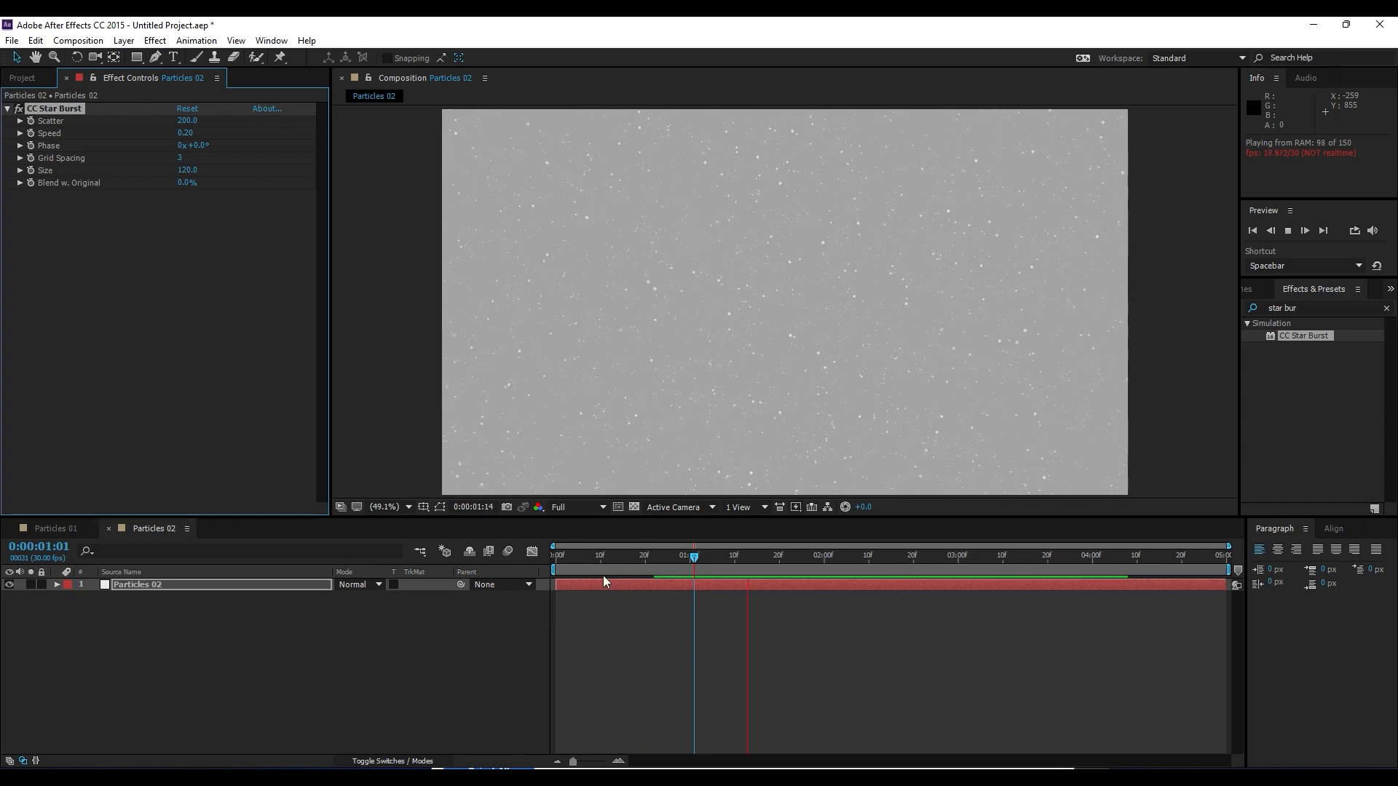
Import production ID_5198950.mp4 from the URBAN VIDEO folder, place it beneath the Particles 02 layer and preview the composition
left_click(67, 78)
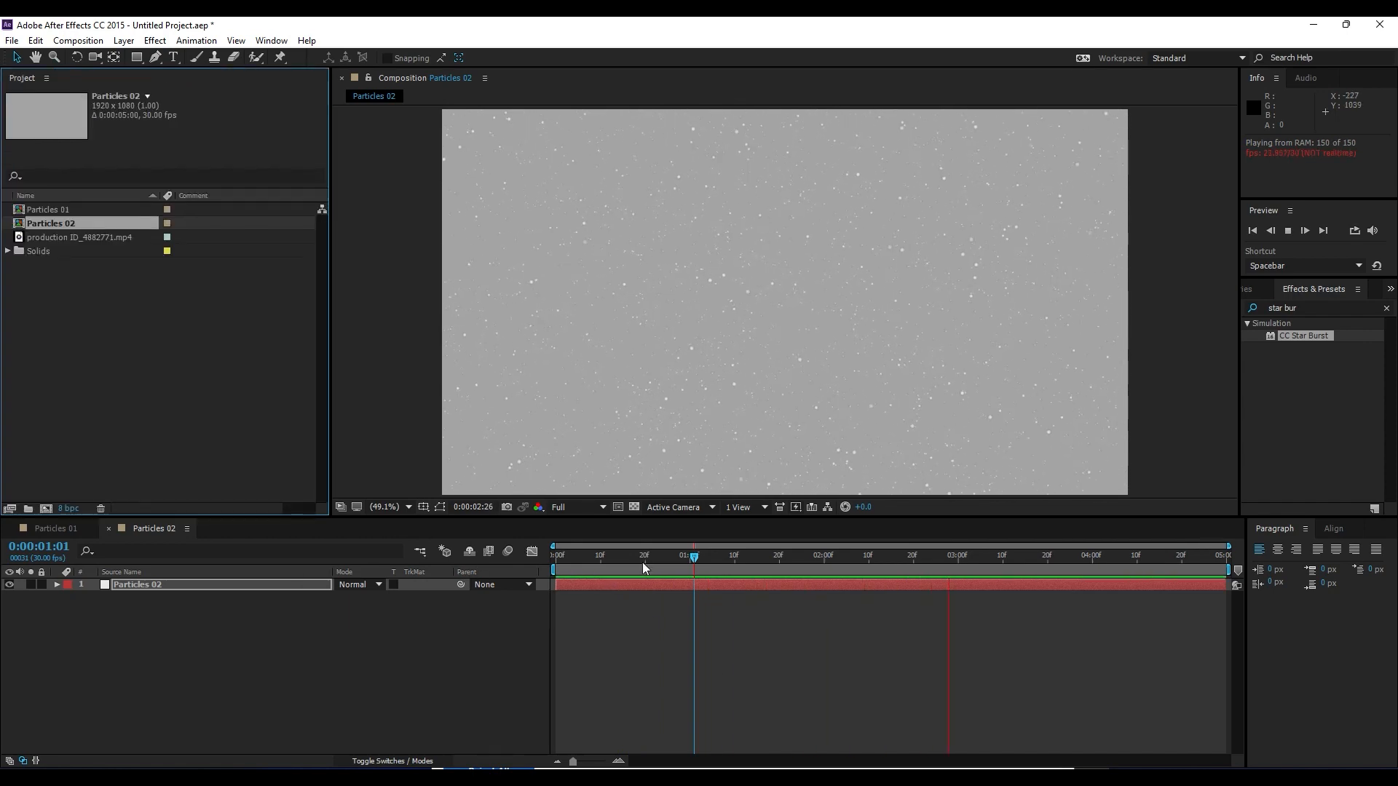
left_click(593, 557)
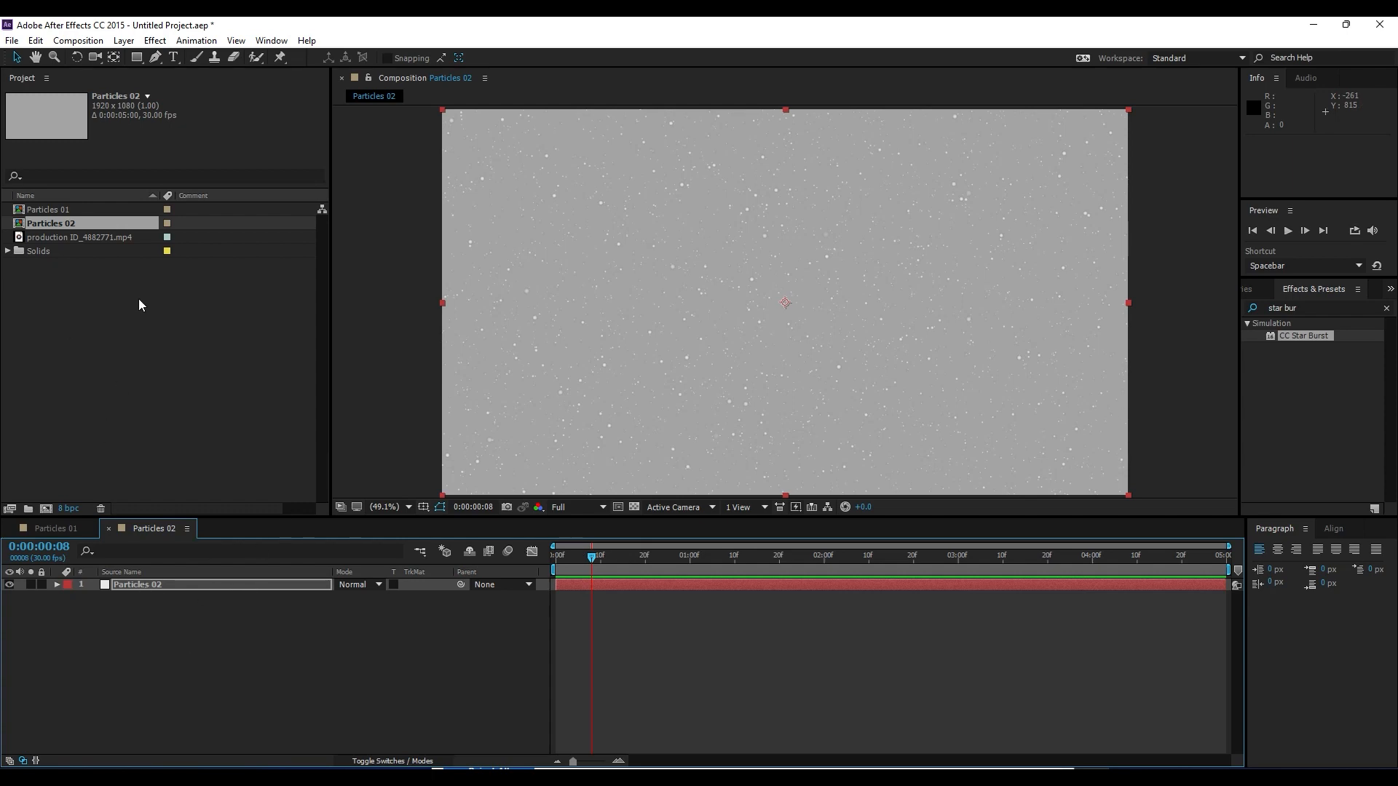
double_click(150, 413)
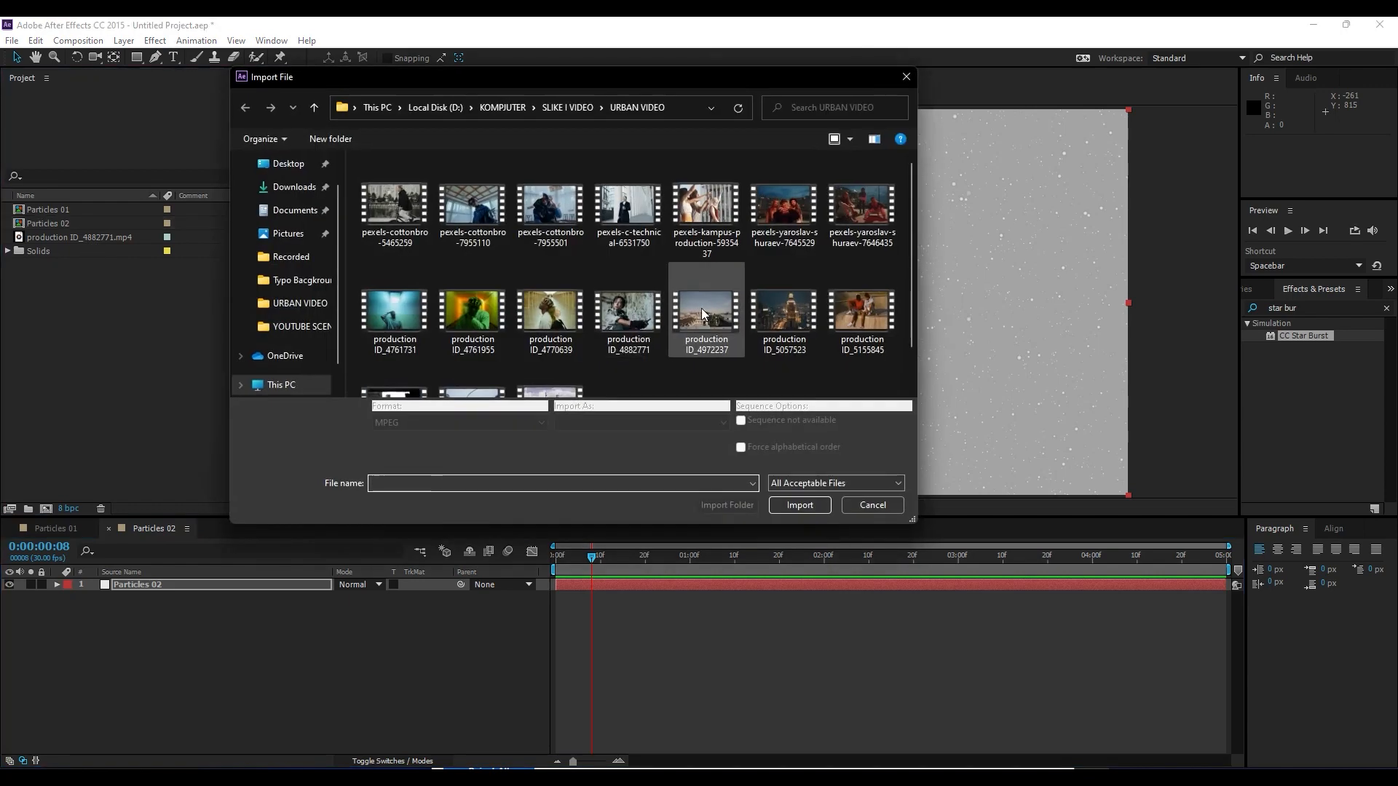
scroll(701, 308, "down", 2)
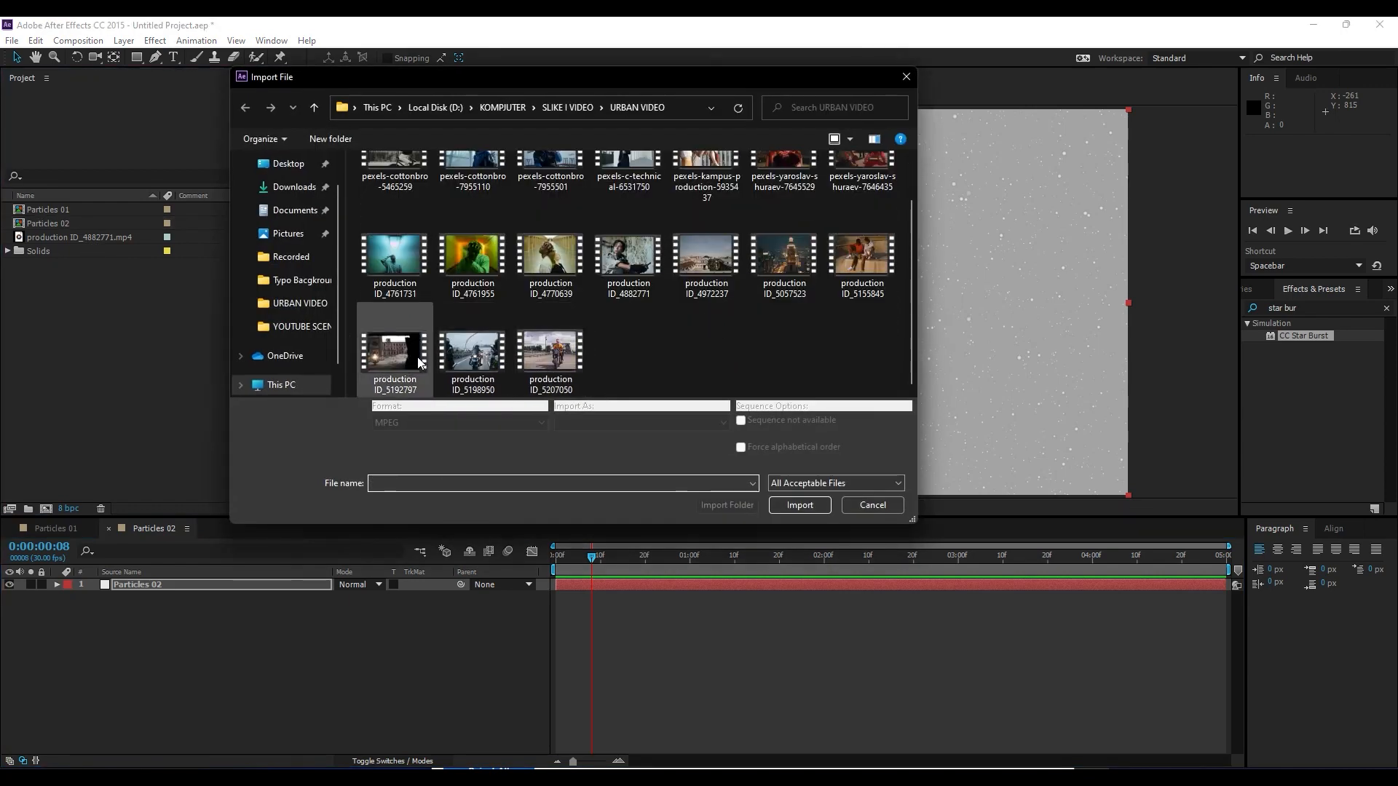
left_click(472, 352)
left_click(799, 505)
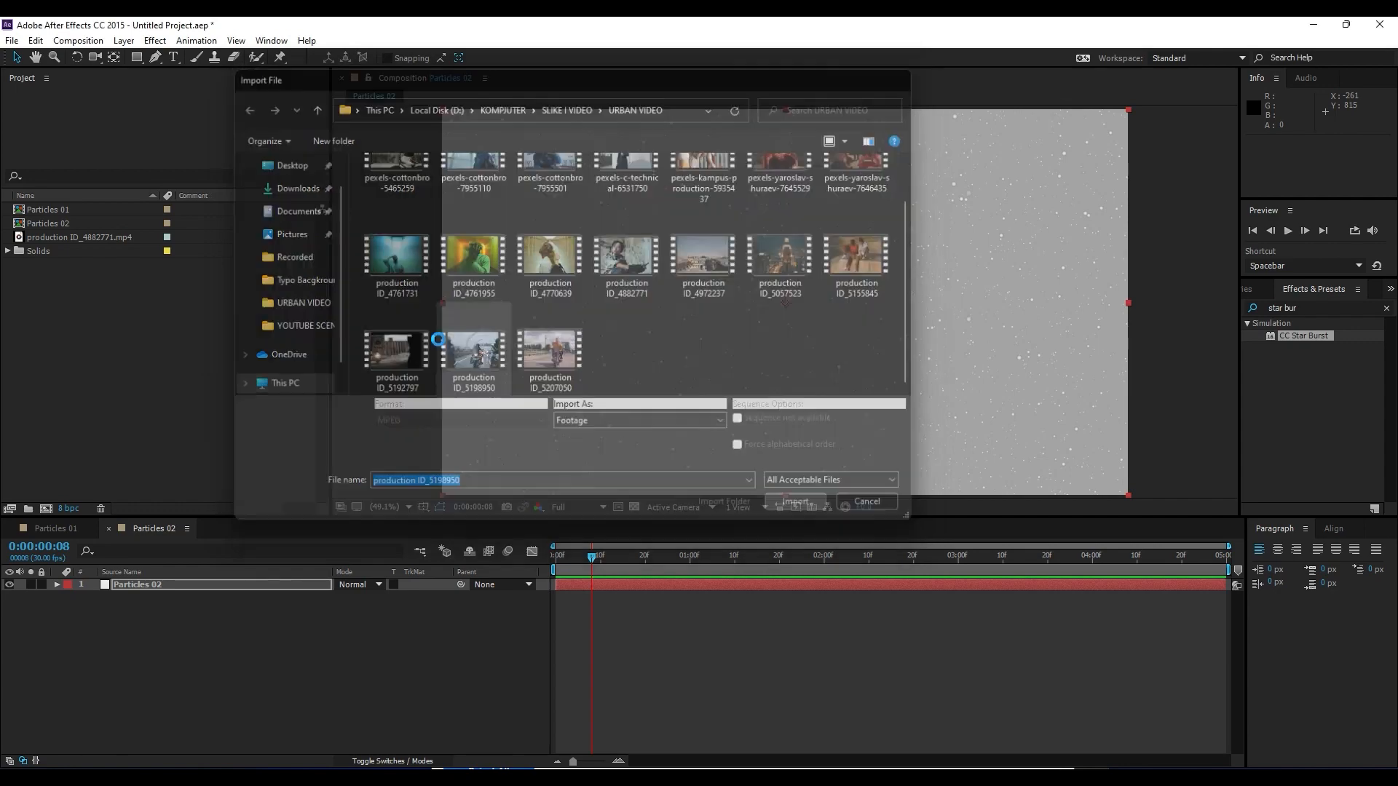
left_click_drag(76, 251, 222, 702)
key("space")
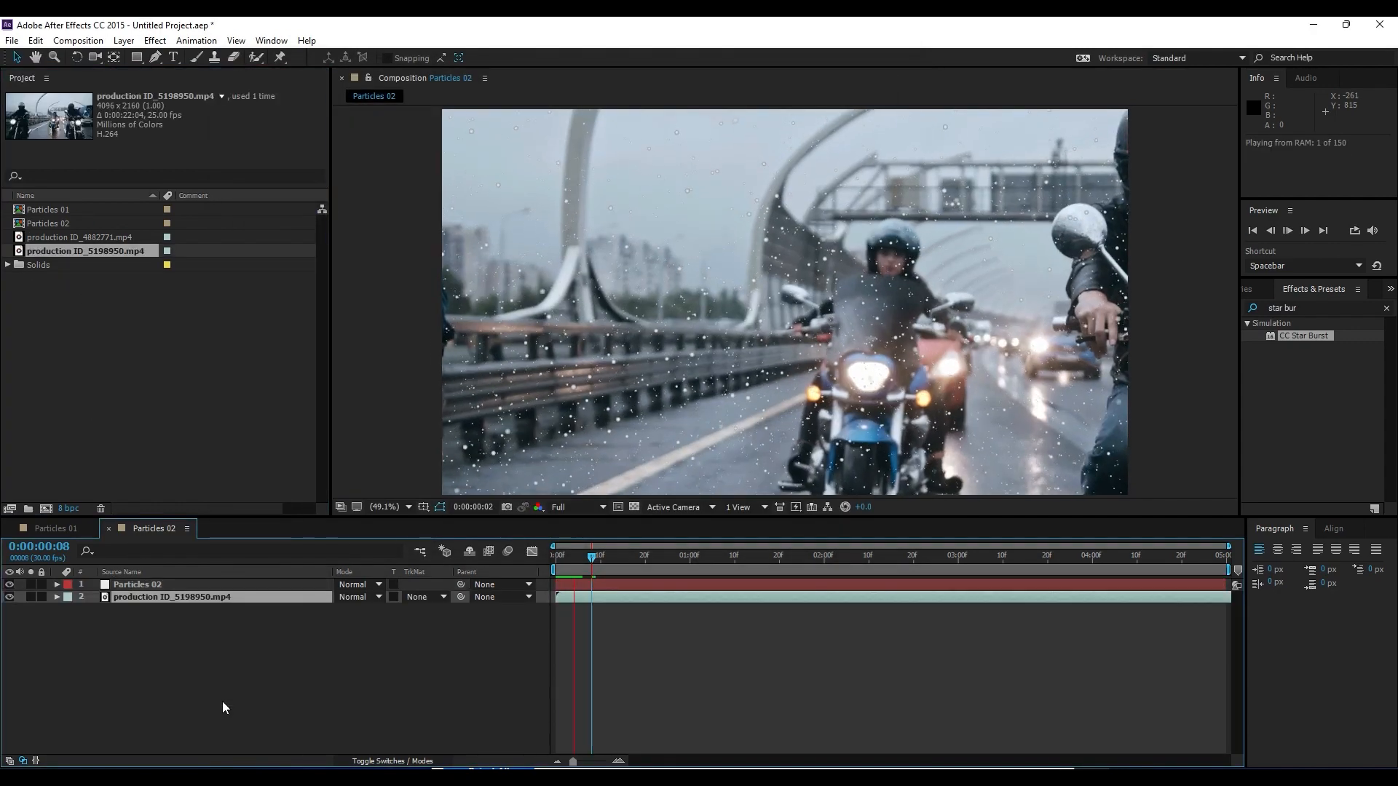
left_click_drag(600, 557, 669, 567)
Apply the Glow effect to the Particles 02 layer rather than the footage, and preview the glowing particles
key("ctrl+5")
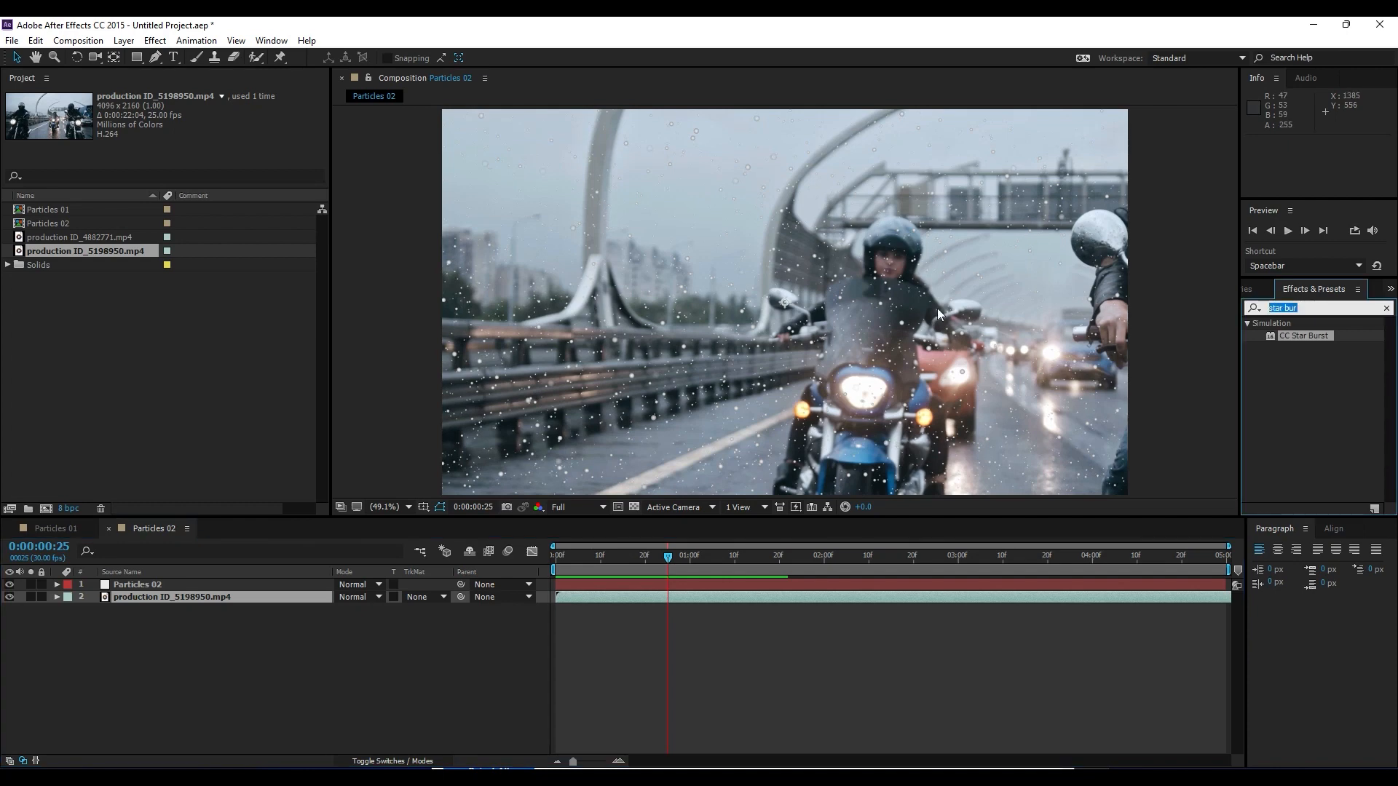
type("glow")
double_click(1285, 373)
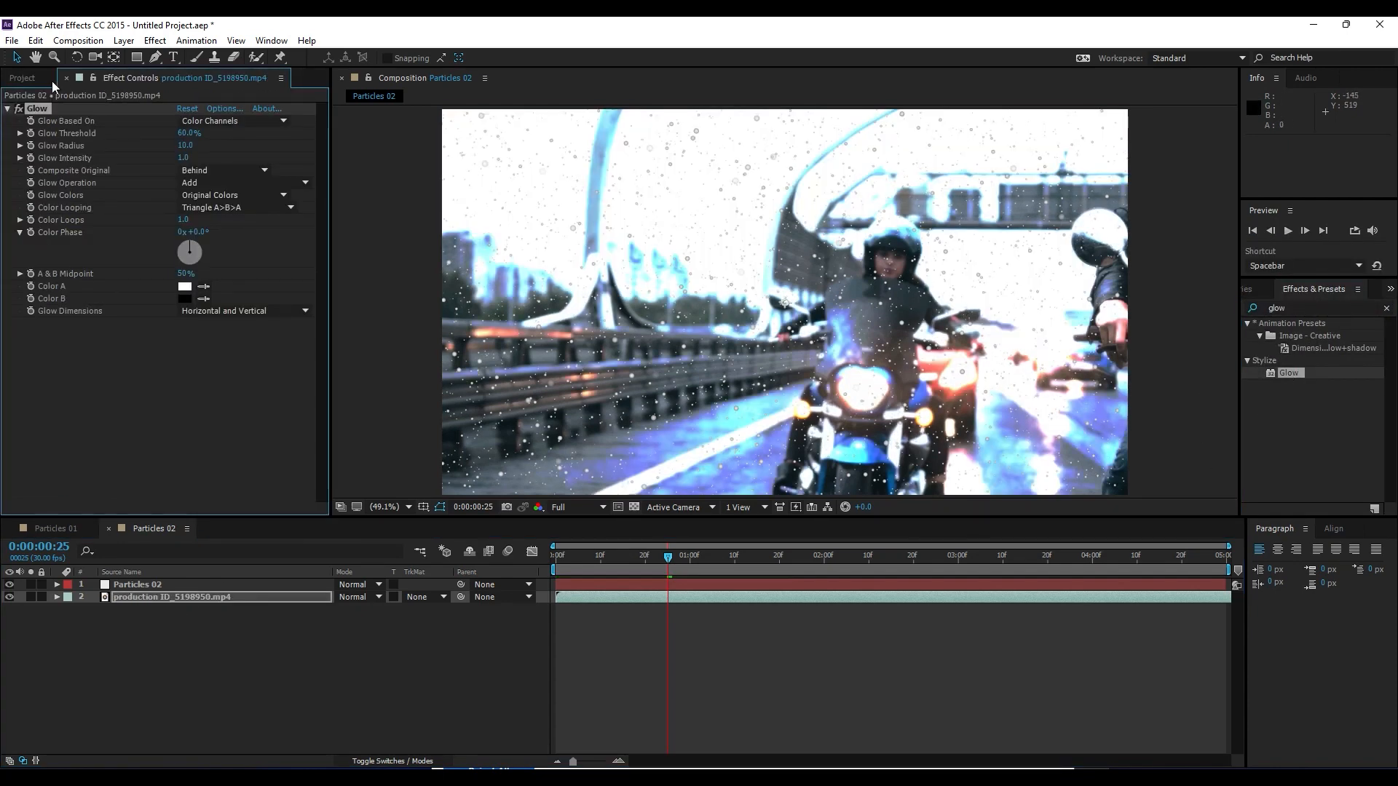
key("ctrl+z")
left_click_drag(1289, 373, 137, 588)
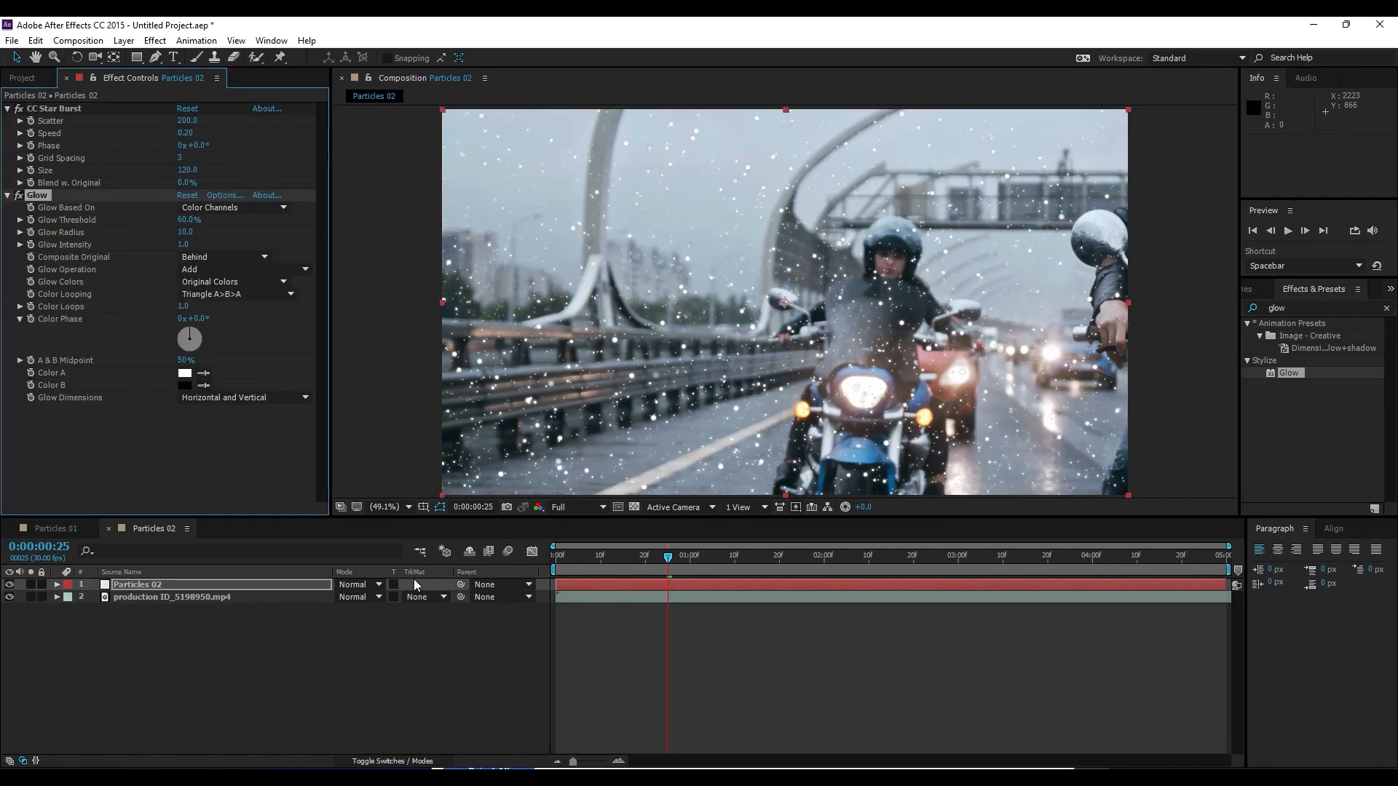
key("space")
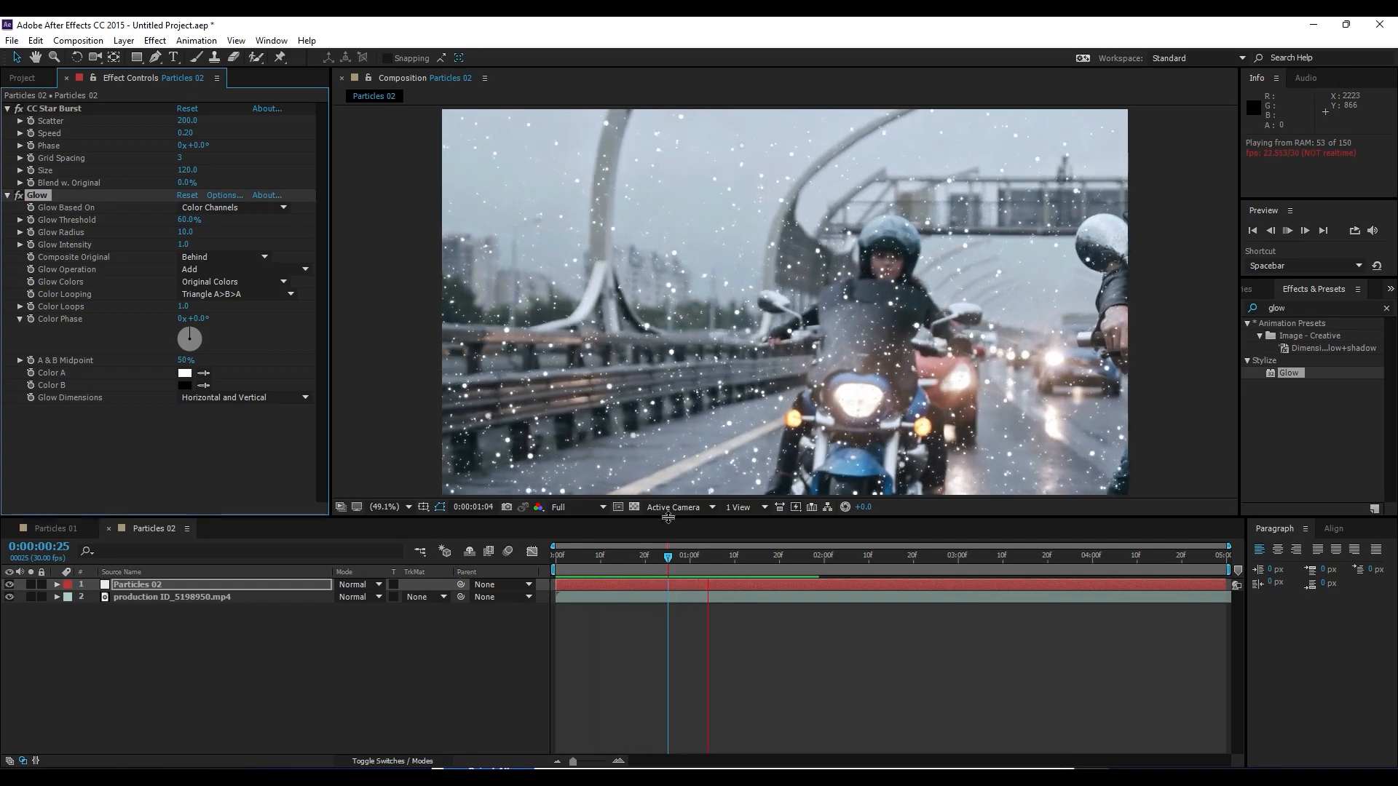
key("space")
left_click_drag(778, 570, 548, 514)
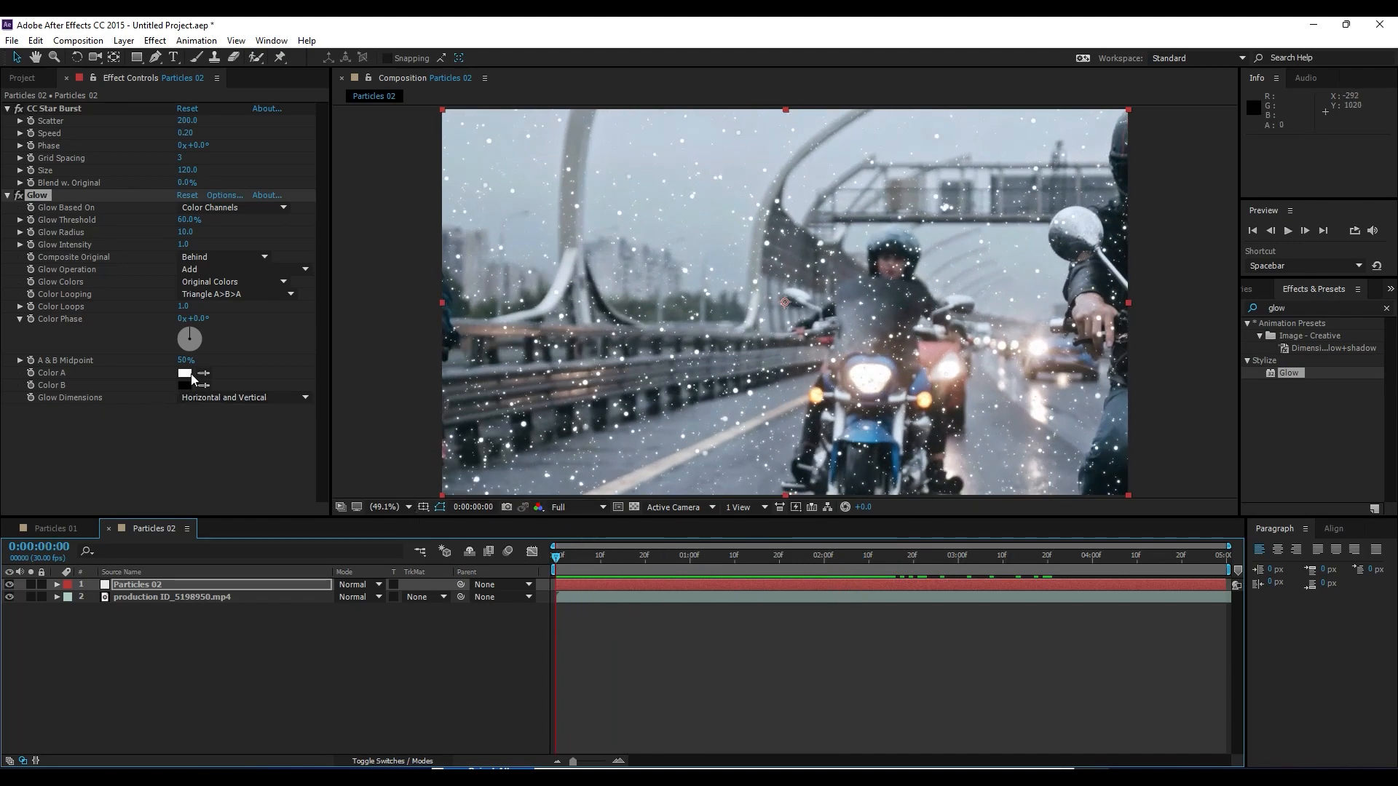
Add the Fill effect to the Particles 02 layer between CC Star Burst and Glow
left_click(1318, 307)
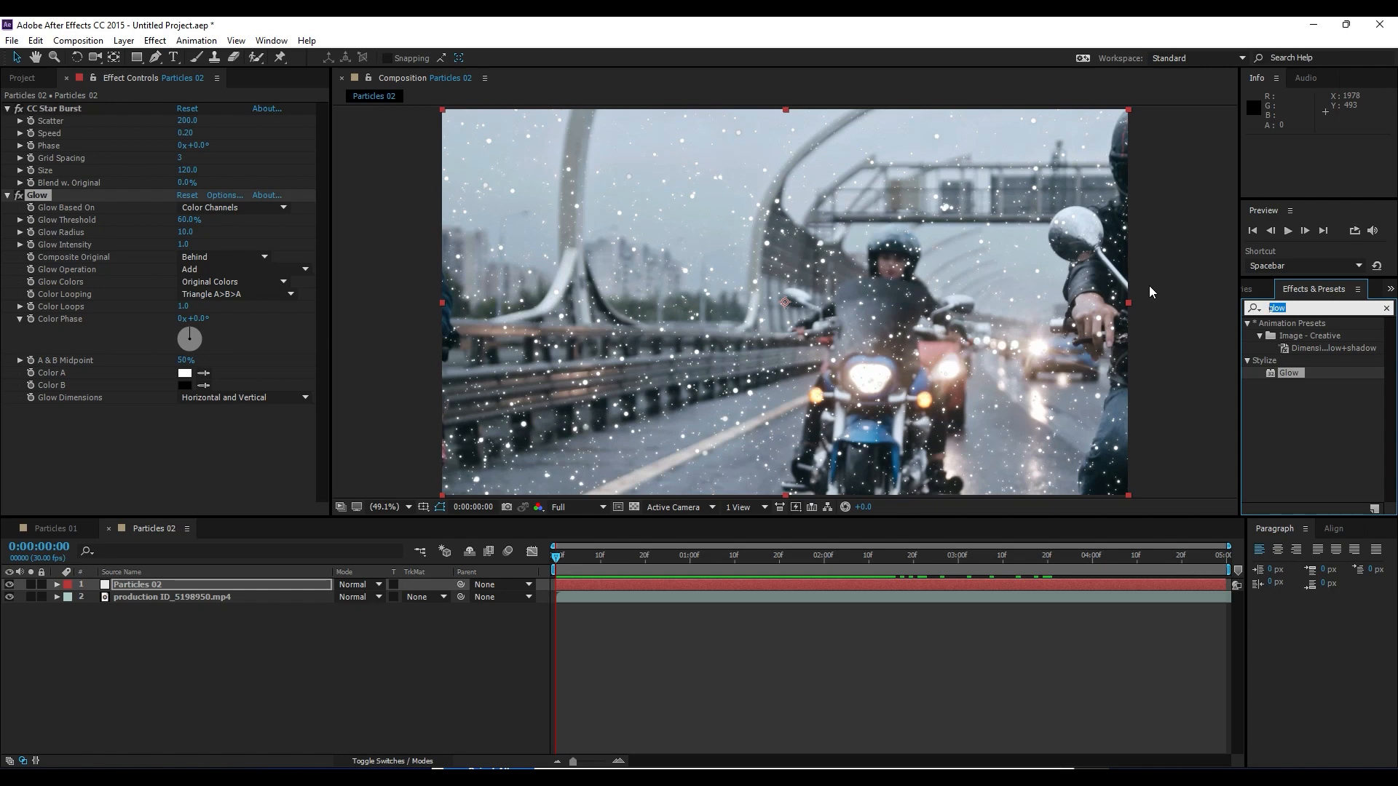
type("fill")
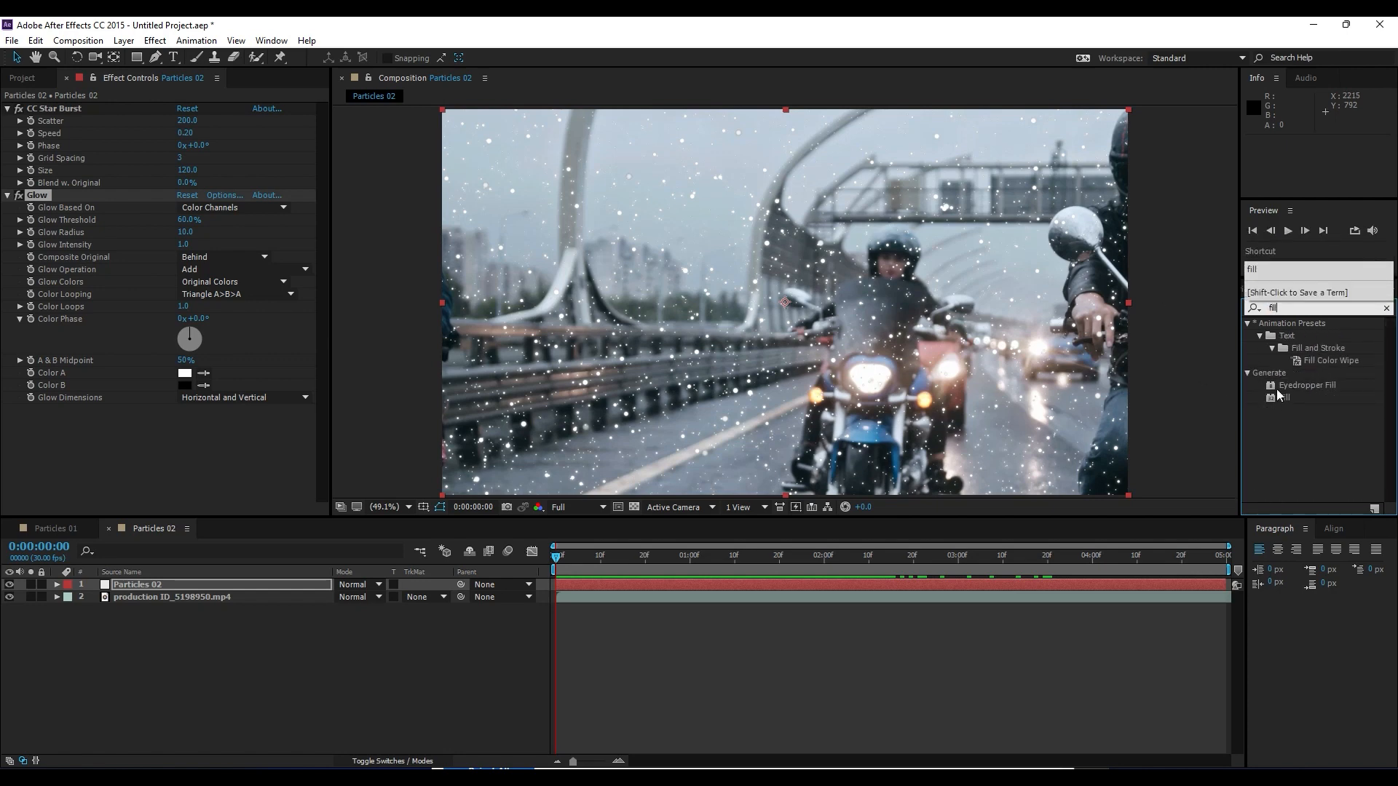
left_click_drag(1279, 395, 79, 184)
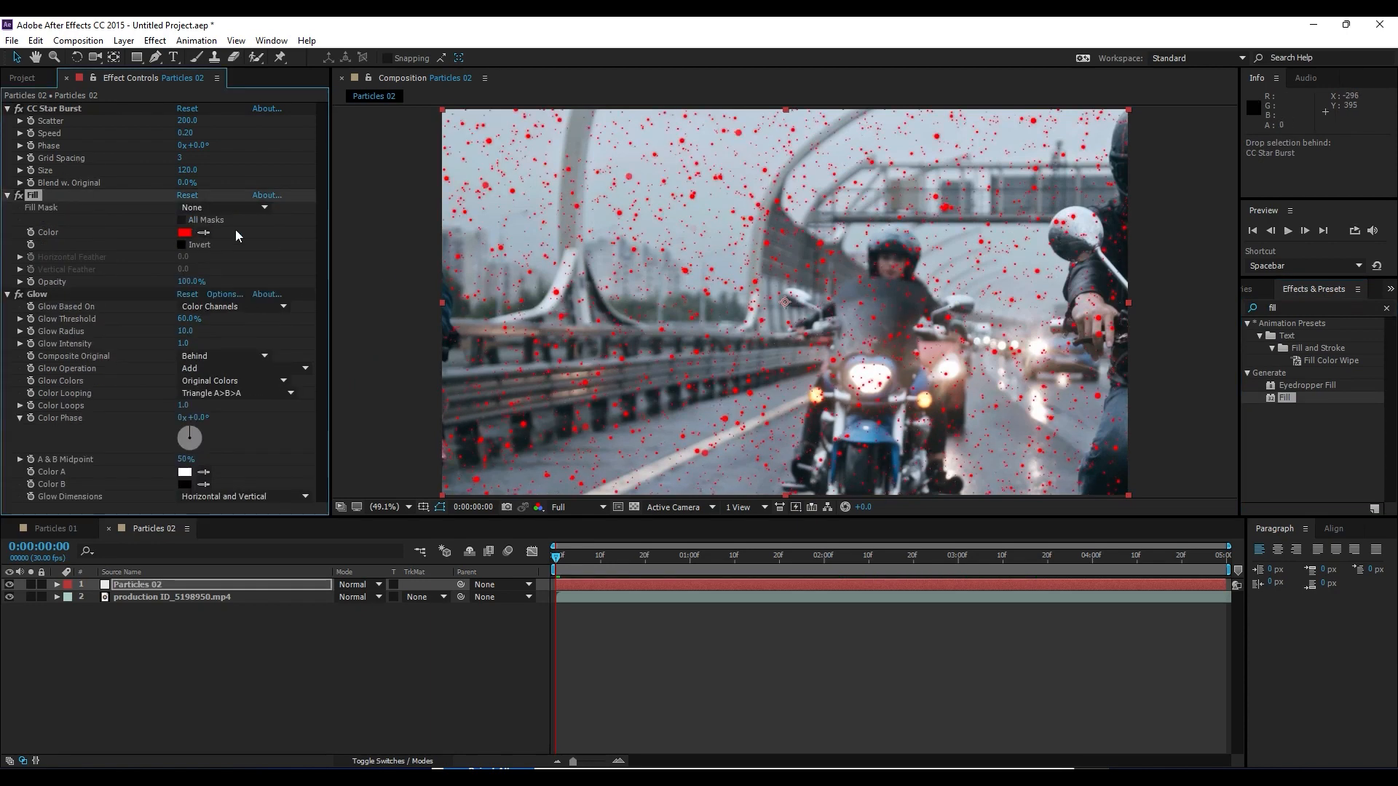
Set the Fill effect's color to light cyan 92FBFF
left_click(184, 232)
left_click_drag(386, 487, 599, 577)
left_click_drag(546, 509, 461, 442)
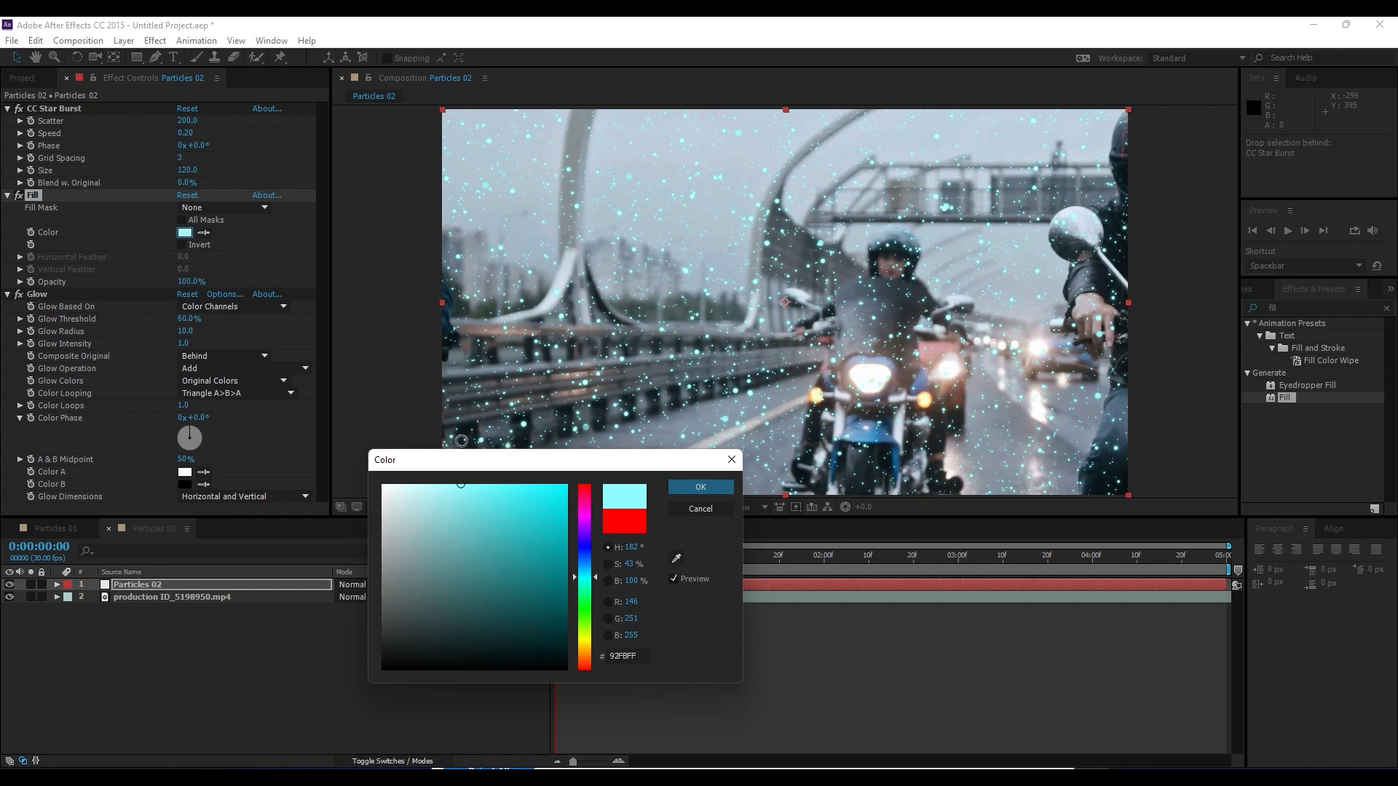
left_click(701, 488)
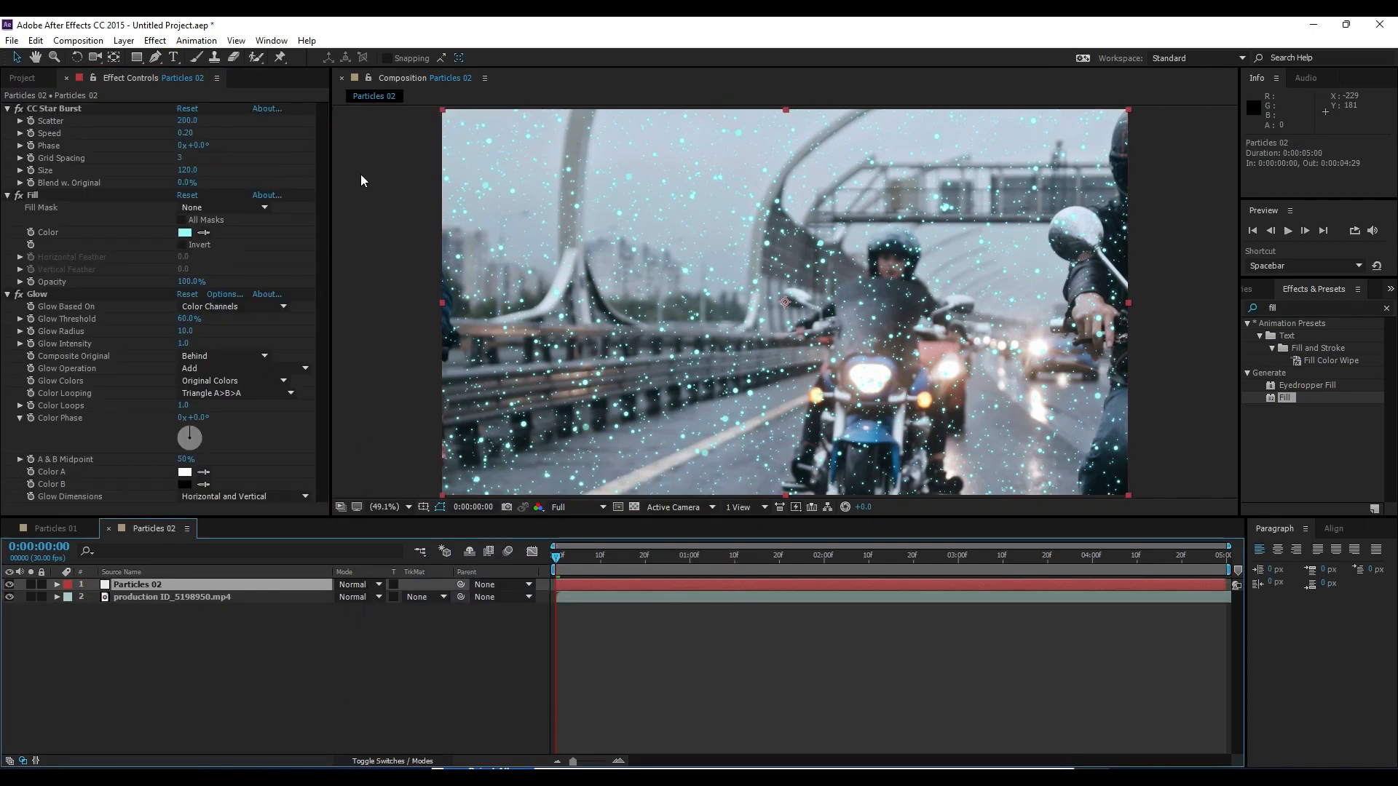
Duplicate the Particles 02 layer and set the upper copy's blending mode to Overlay
key("ctrl+d")
left_click(357, 585)
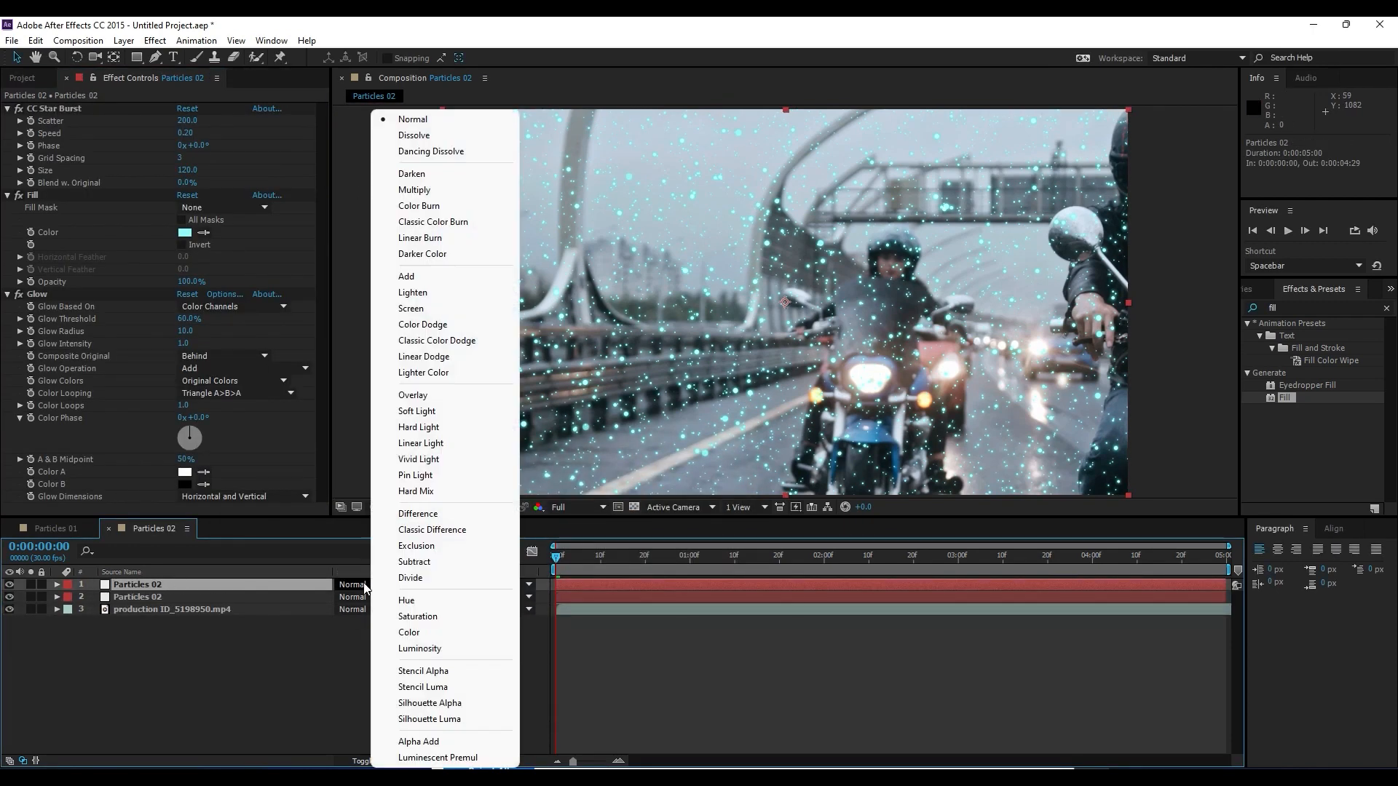
left_click(413, 395)
left_click(360, 587)
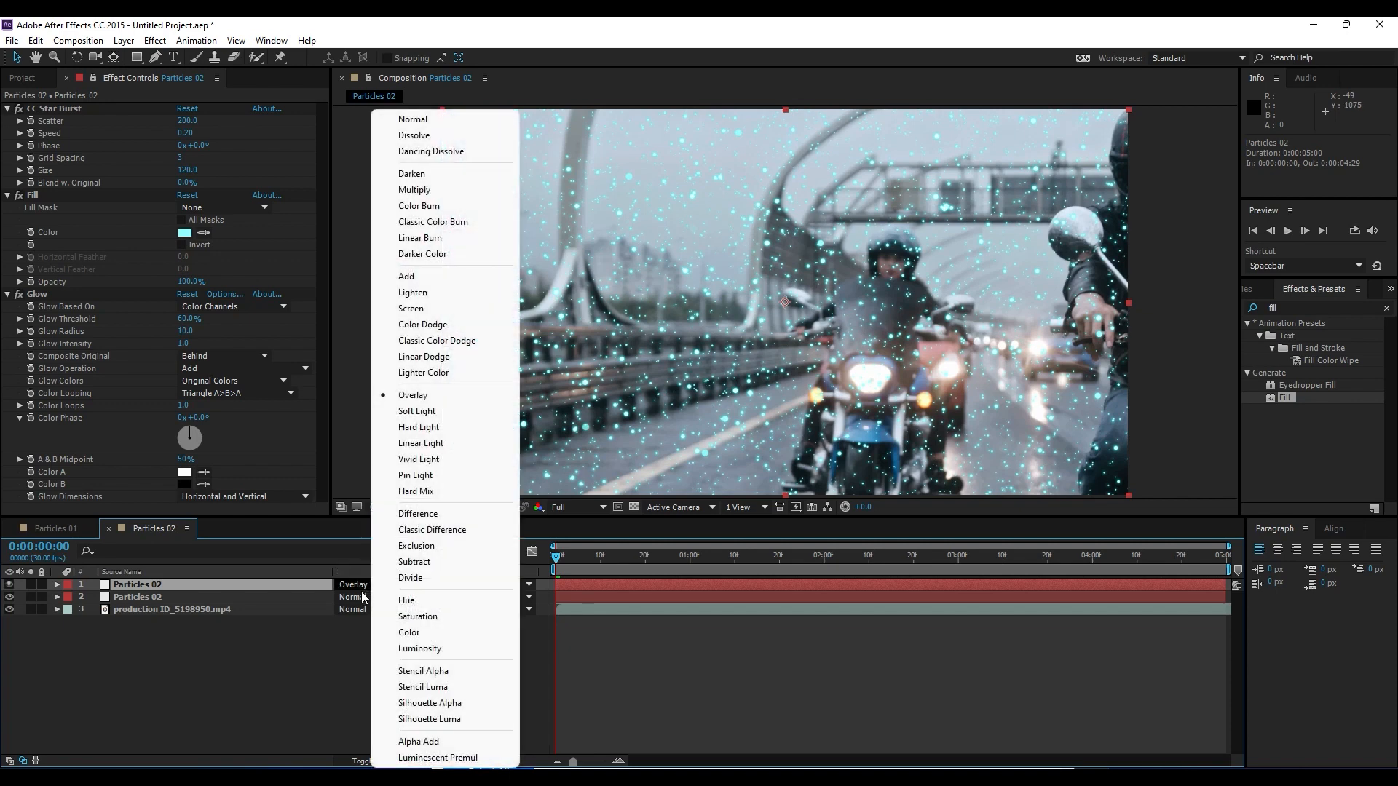
left_click(311, 609)
left_click(246, 667)
left_click(214, 597)
left_click(210, 584)
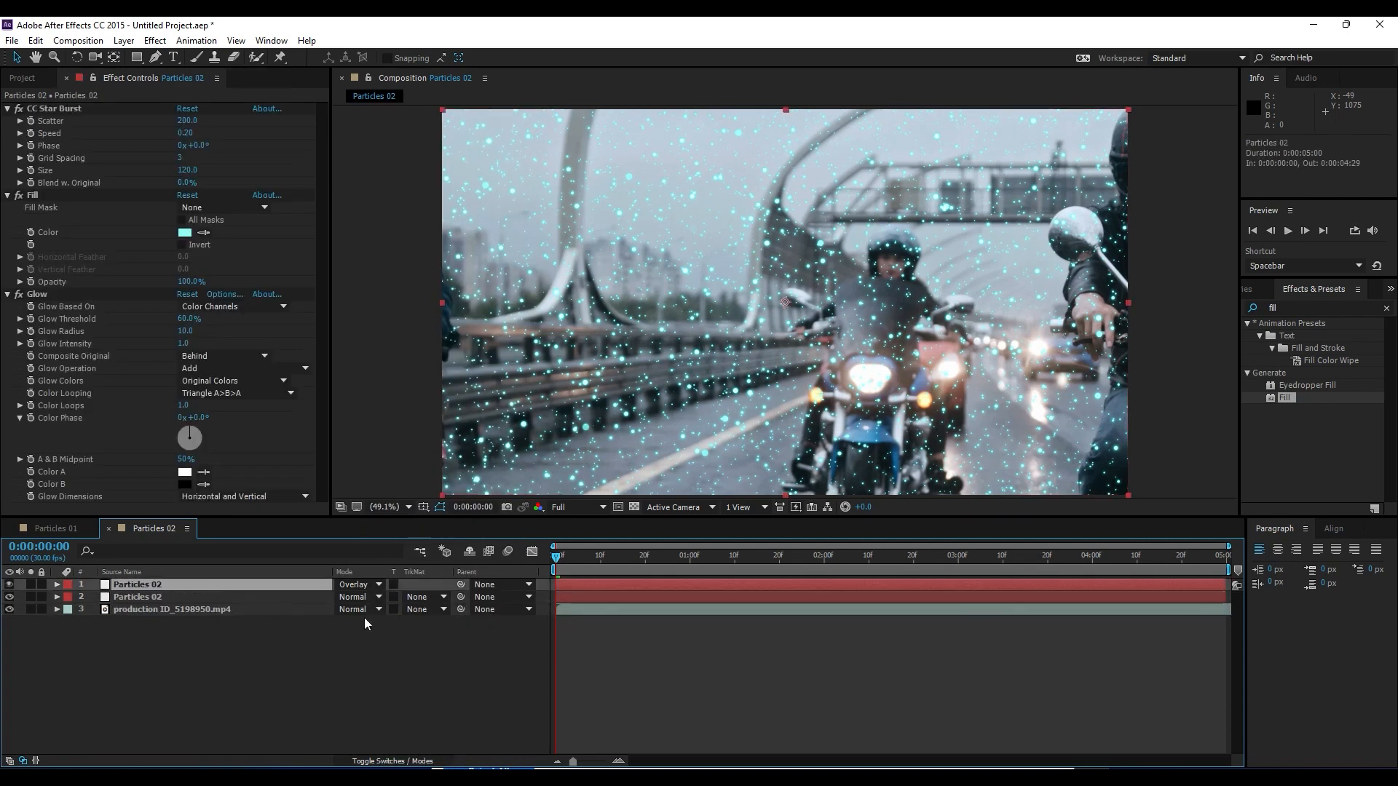
left_click(286, 640)
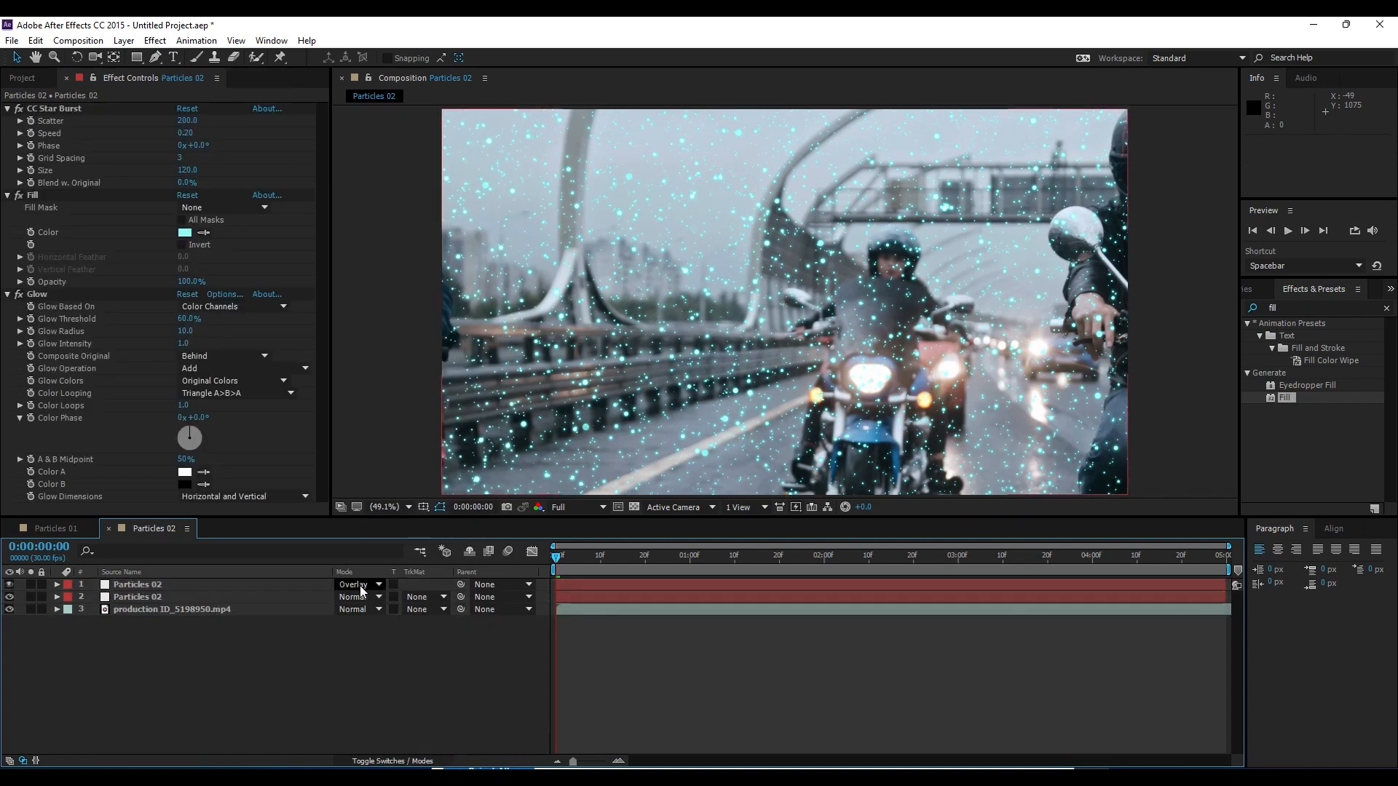
Hide and restore the layers' transfer controls, and preview the doubled cyan particles over the footage
left_click(23, 761)
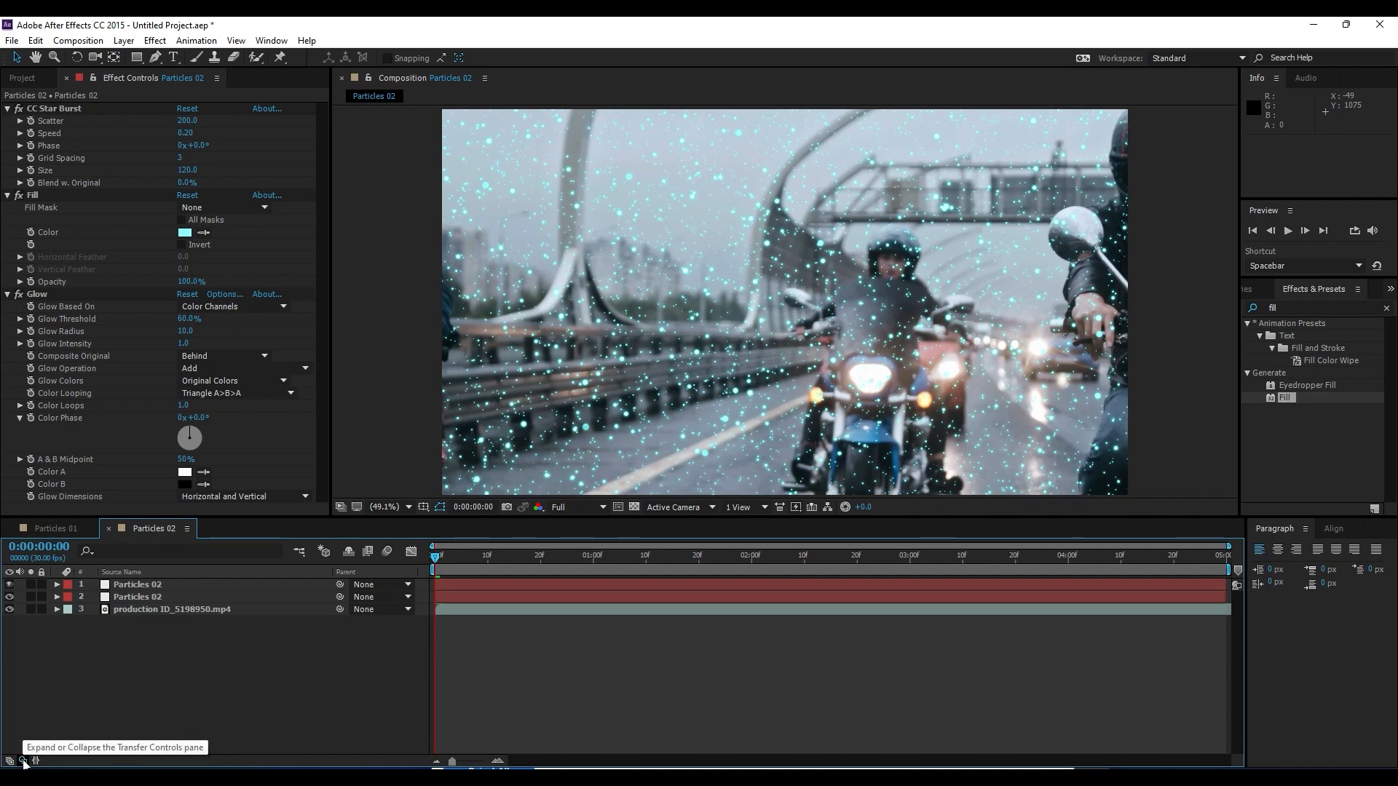
left_click(23, 761)
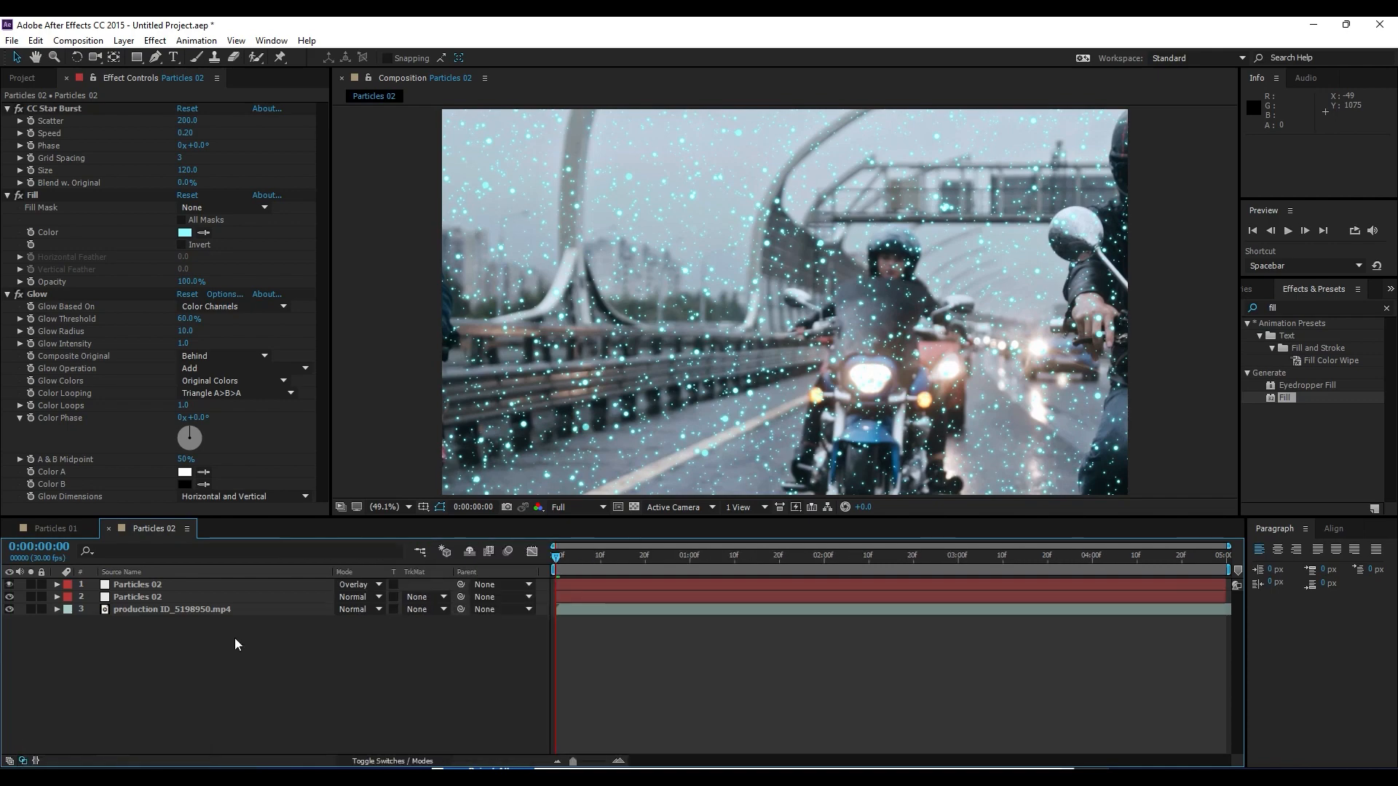
key("space")
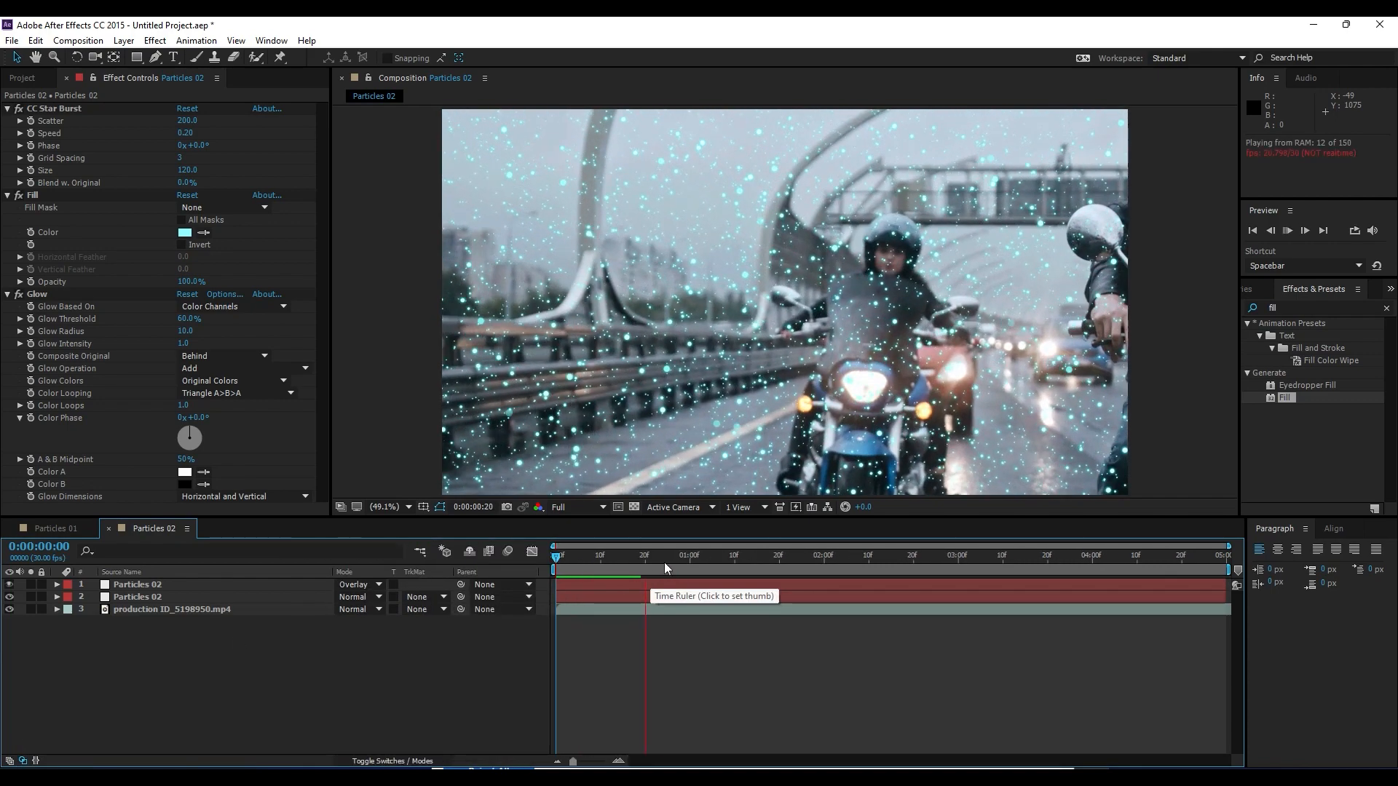
left_click(621, 569)
left_click_drag(620, 568, 663, 568)
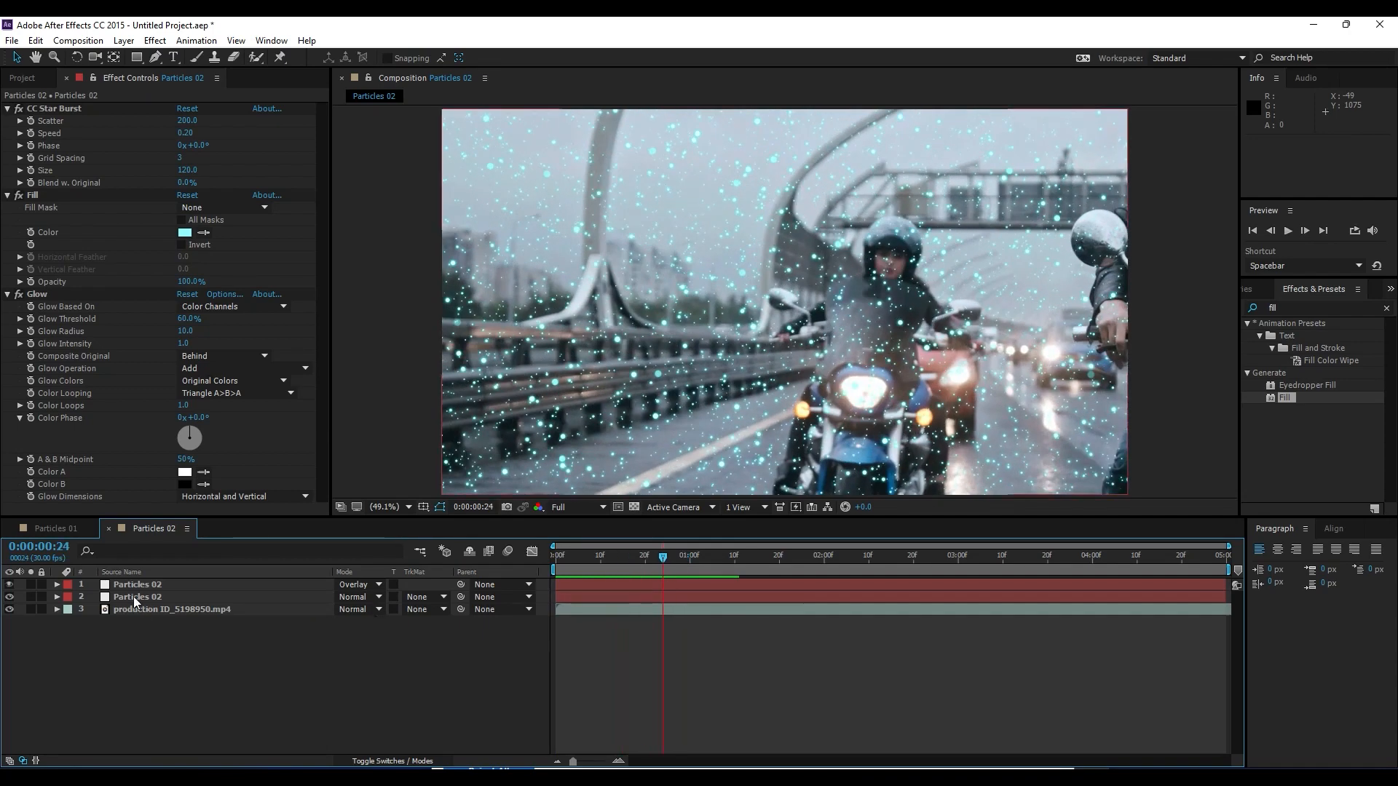
Set the opacity of the lower Particles 02 layer to 31% and the upper one to 48%, and preview the result
left_click(132, 597)
left_click(136, 585, "shift")
key("t")
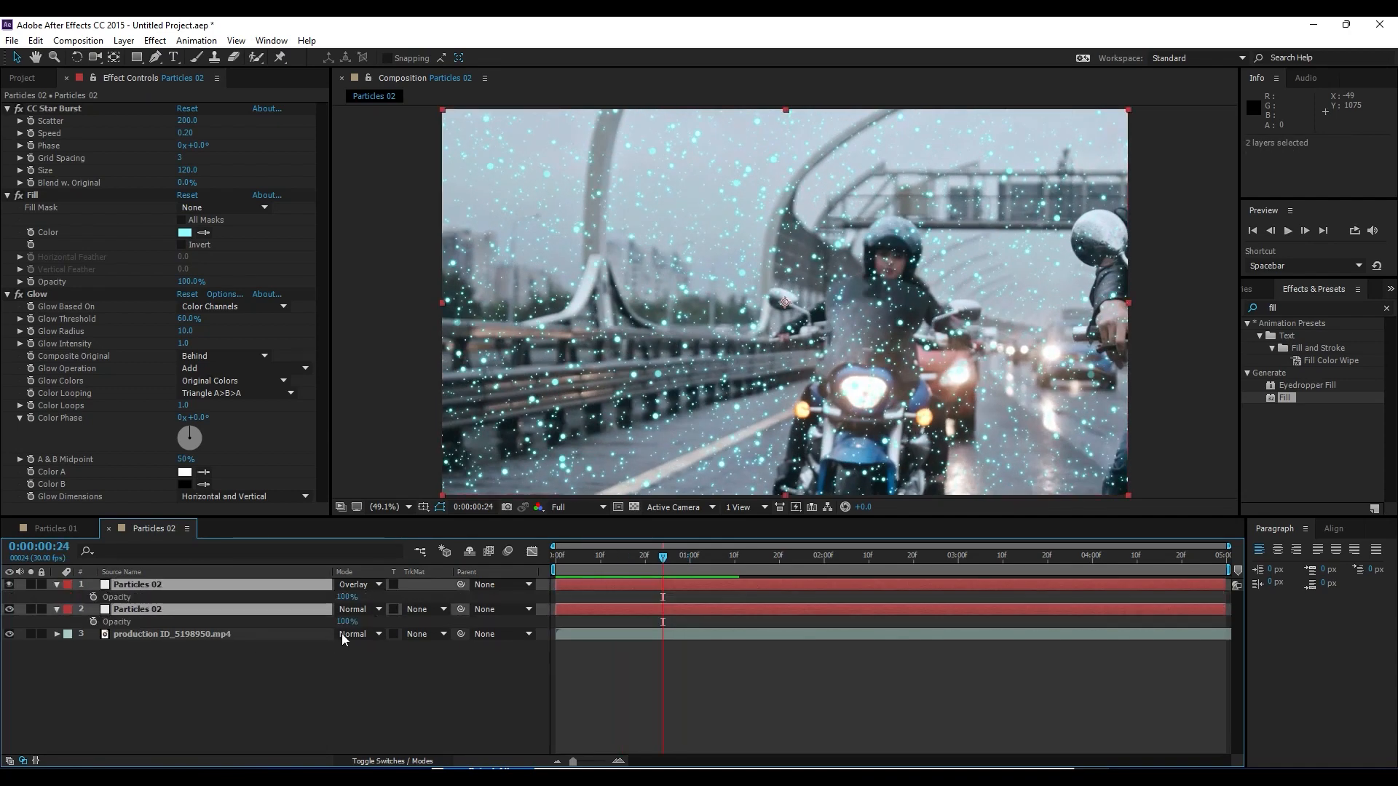
left_click(339, 642)
left_click_drag(347, 622, 307, 599)
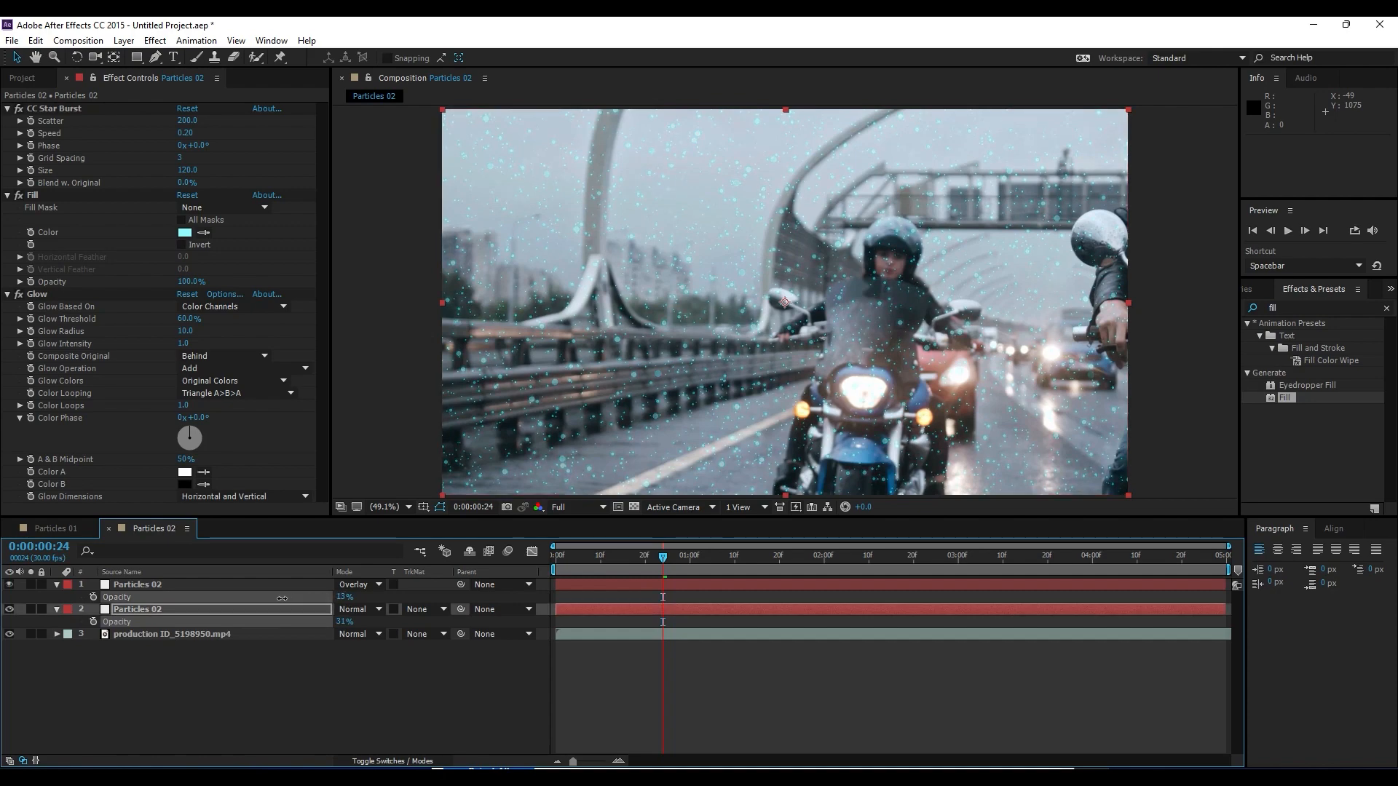
left_click(311, 602)
key("space")
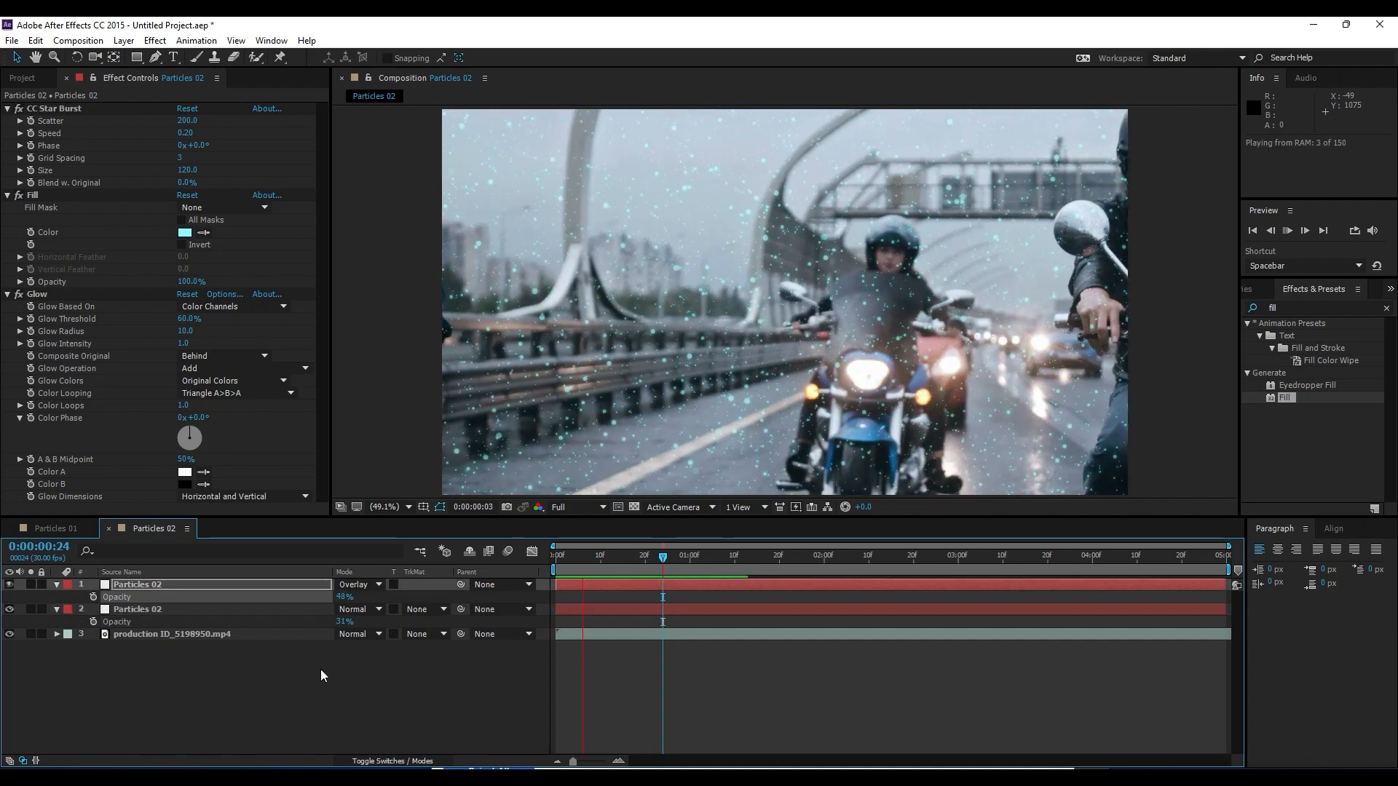
key("space")
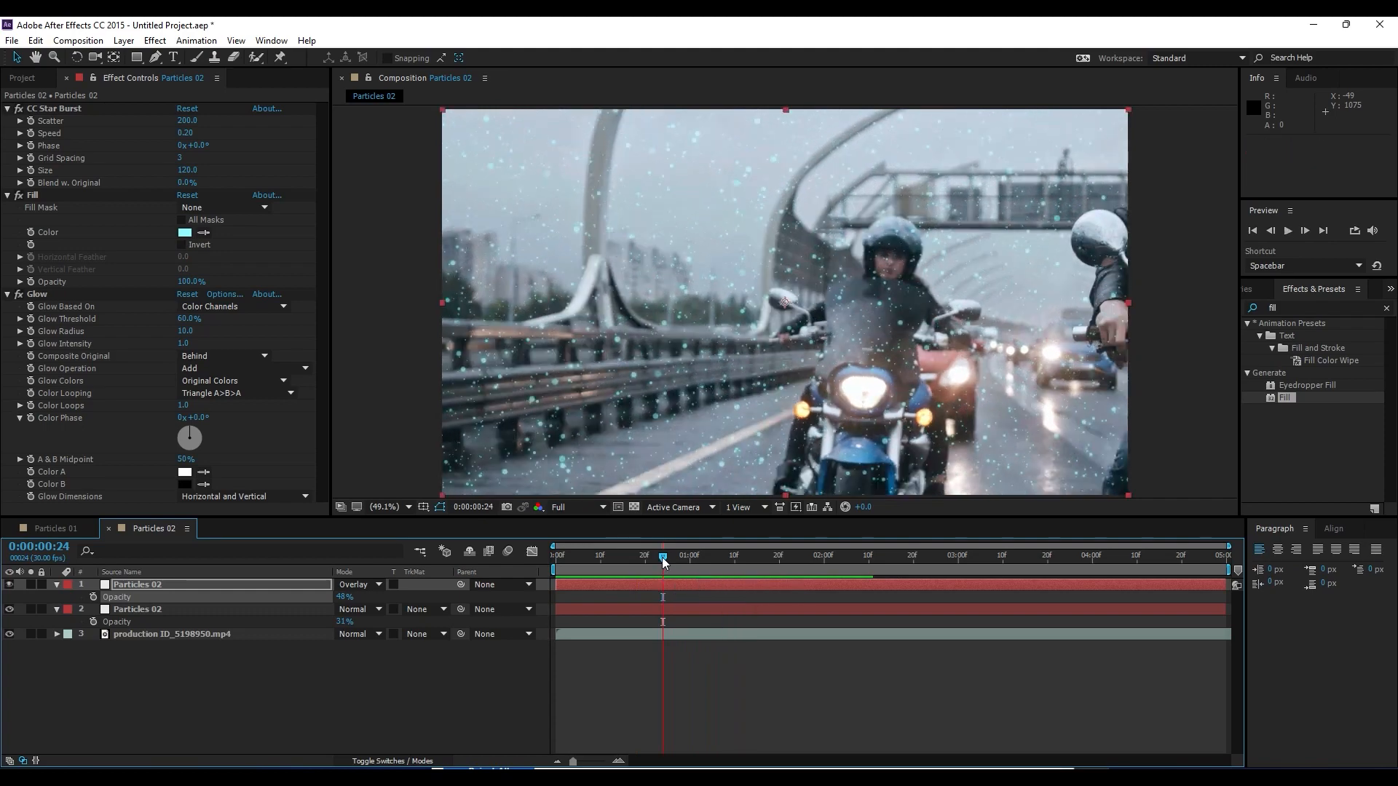